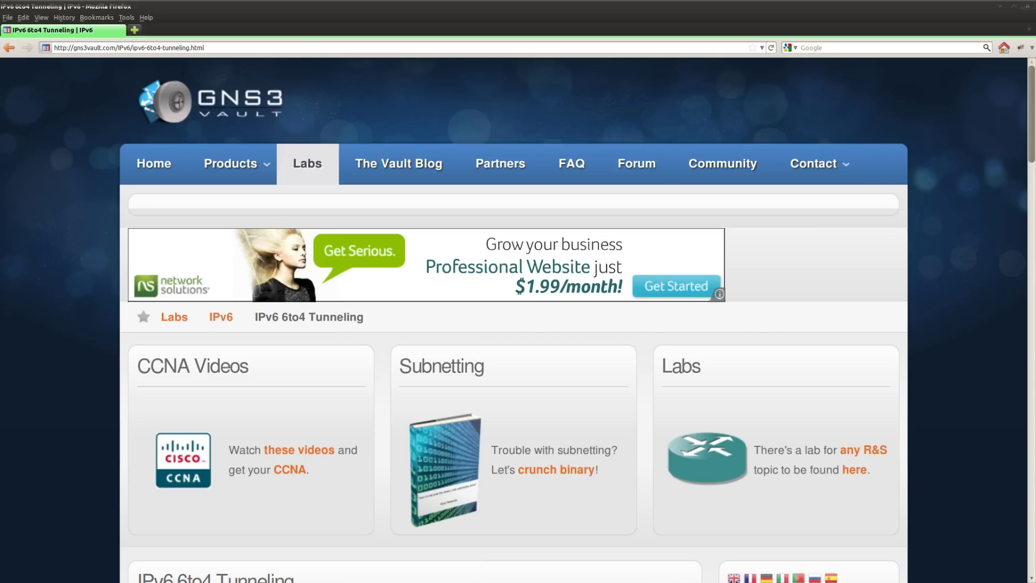
- Scroll the IPv6 6to4 Tunneling lab page through its Goal, IOS and Topology sections
scroll(64, 422, "down", 5)
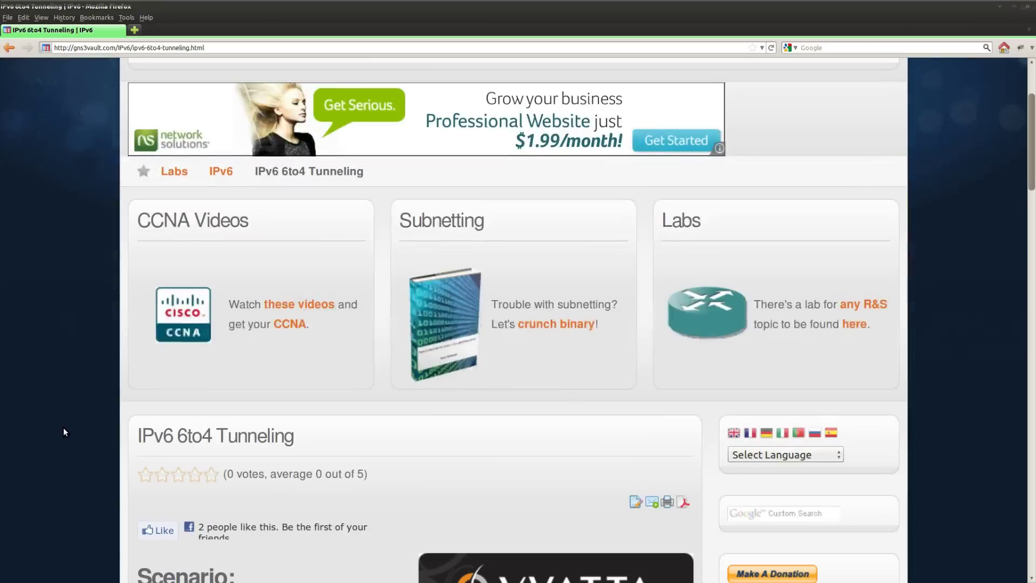
left_click_drag(139, 433, 293, 440)
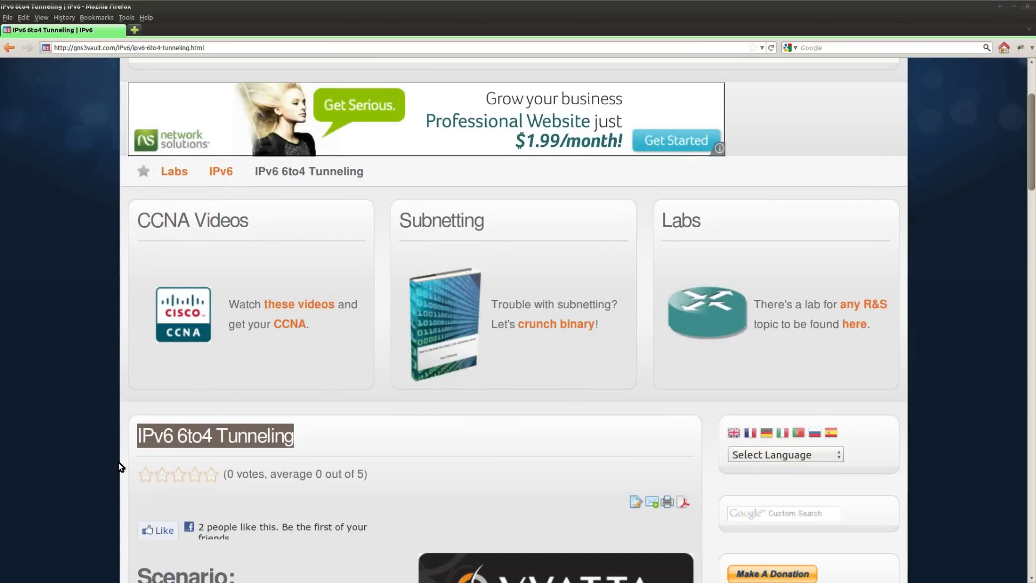
scroll(118, 462, "down", 15)
scroll(120, 462, "down", 8)
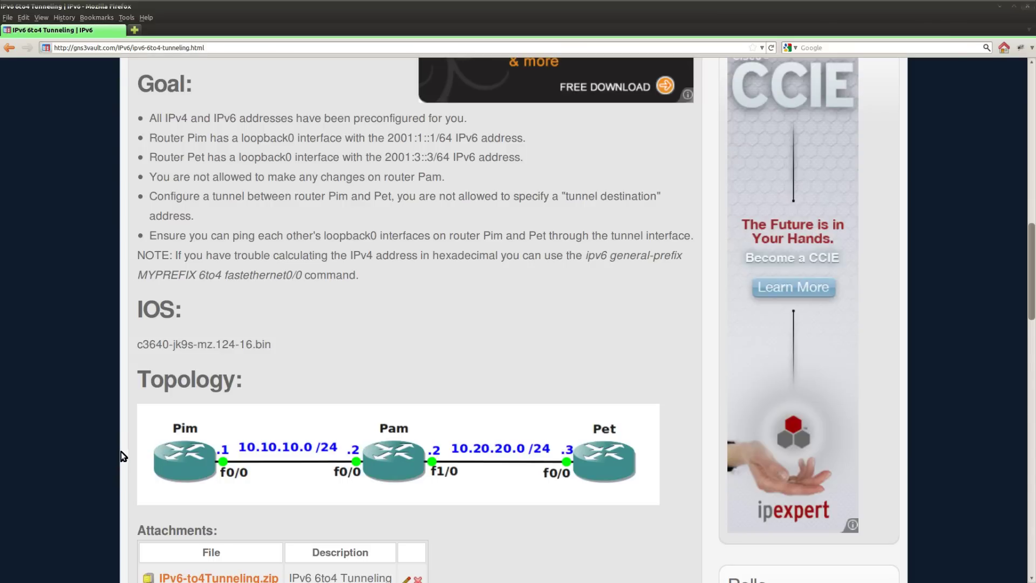
scroll(120, 451, "up", 13)
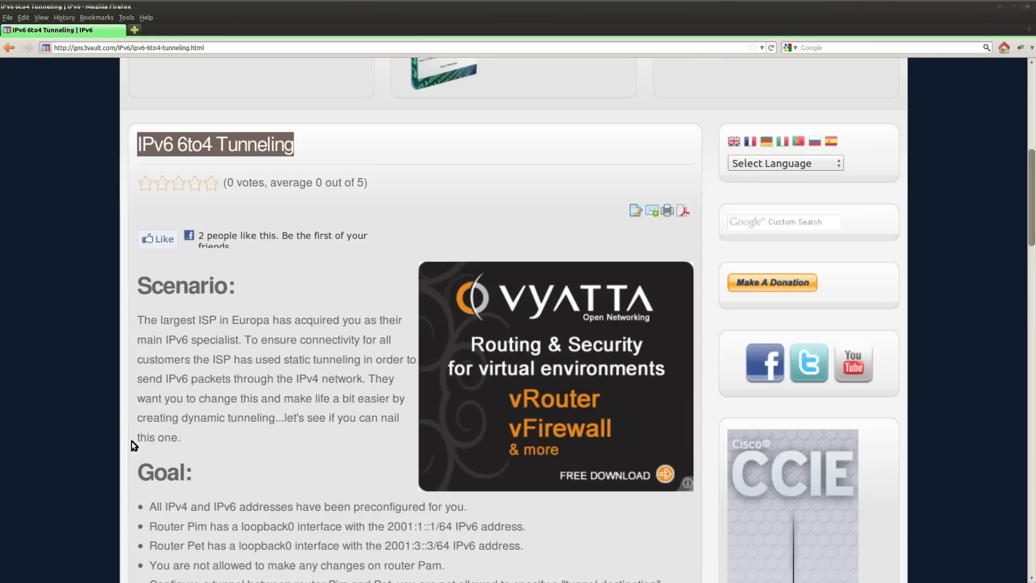
scroll(134, 446, "down", 10)
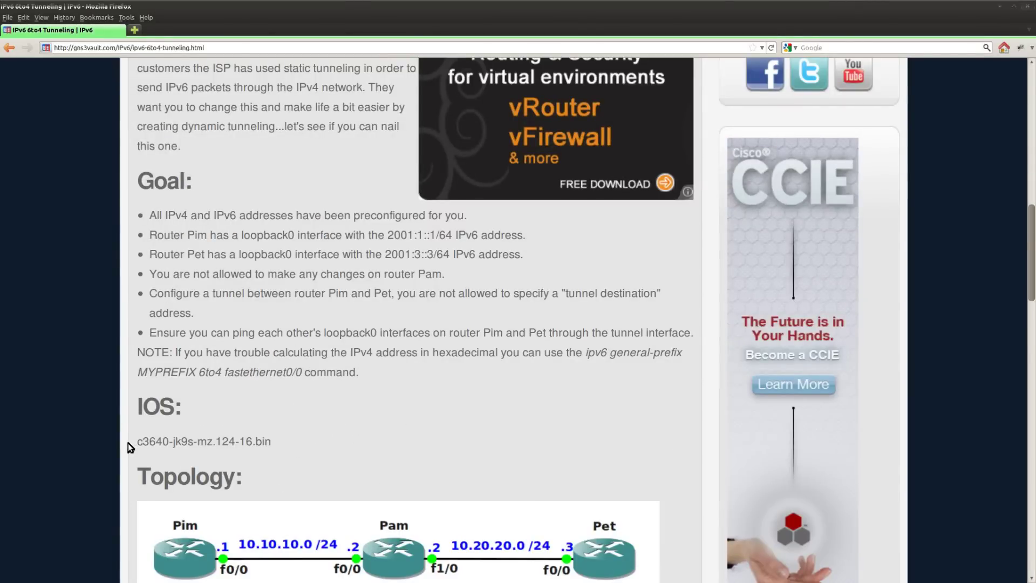
scroll(127, 442, "down", 2)
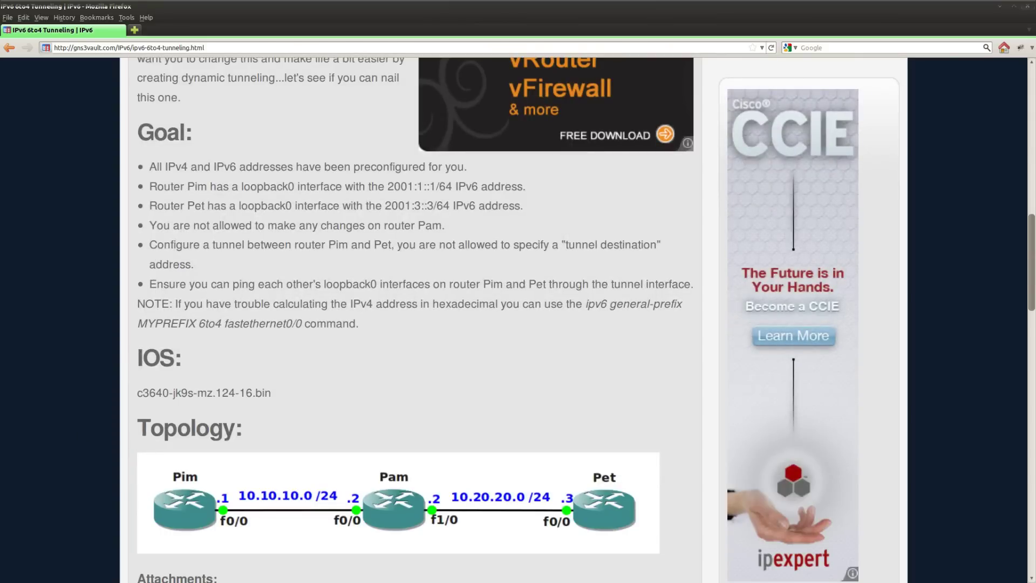
key("alt+Tab")
- On Pim, enter privileged mode and review show ip interface brief and the IPv4 routing table
left_click(135, 573)
key("Return")
key("Return")
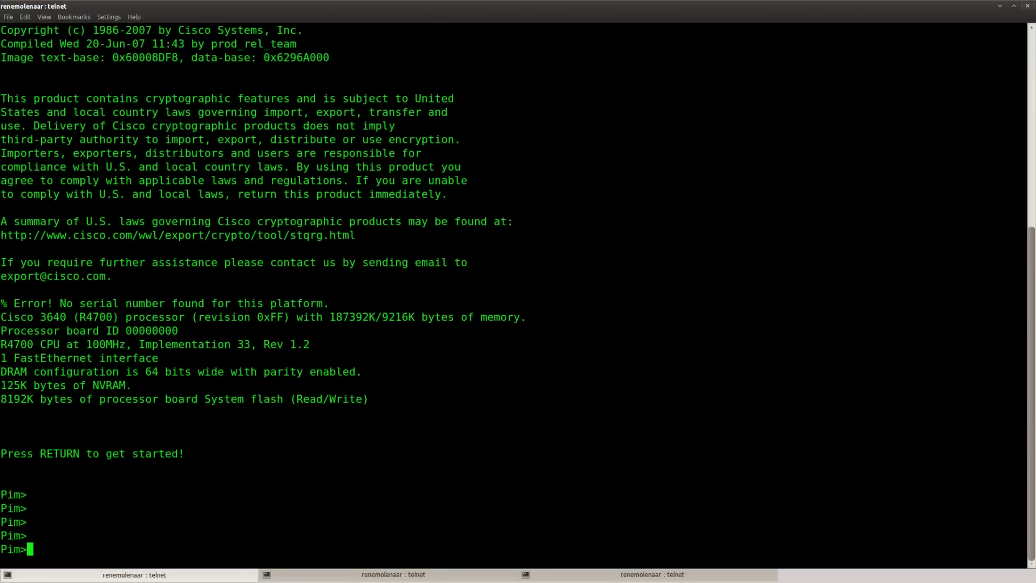
type("ena")
key("Return")
key("Return")
type("sho")
key("Tab")
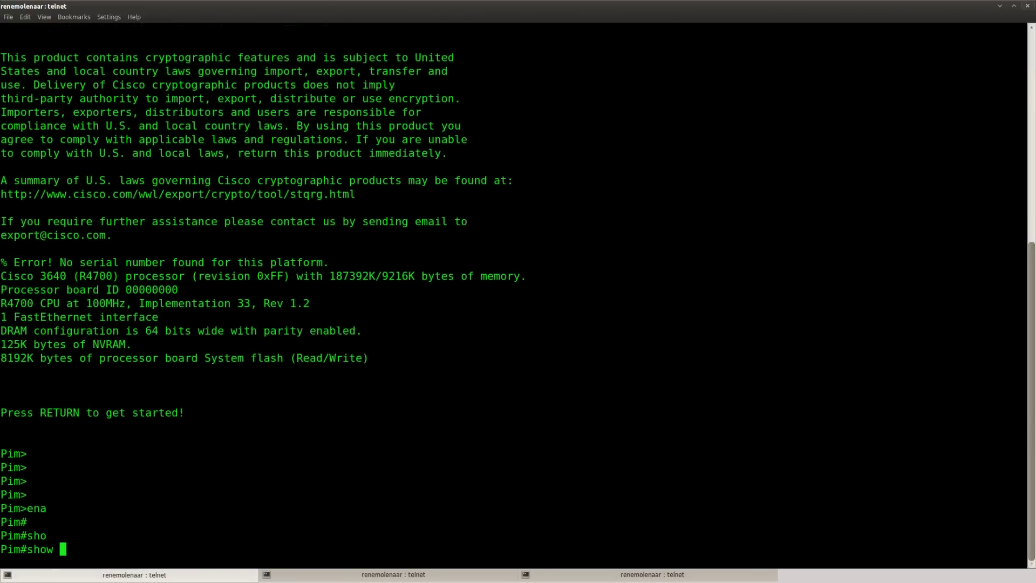
type("ip")
key("Tab")
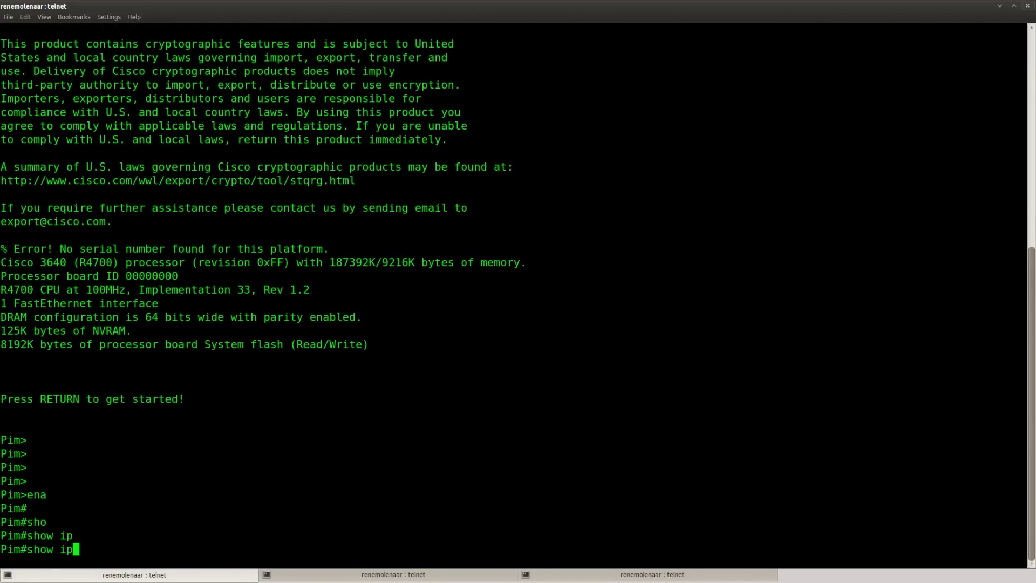
type("int brie")
key("Tab")
key("Return")
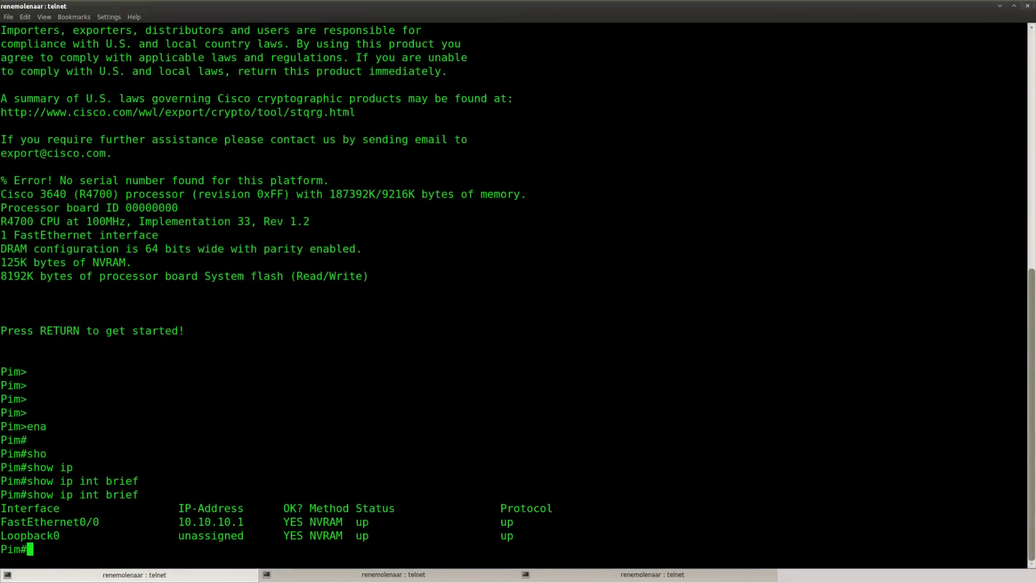
type("show ip route")
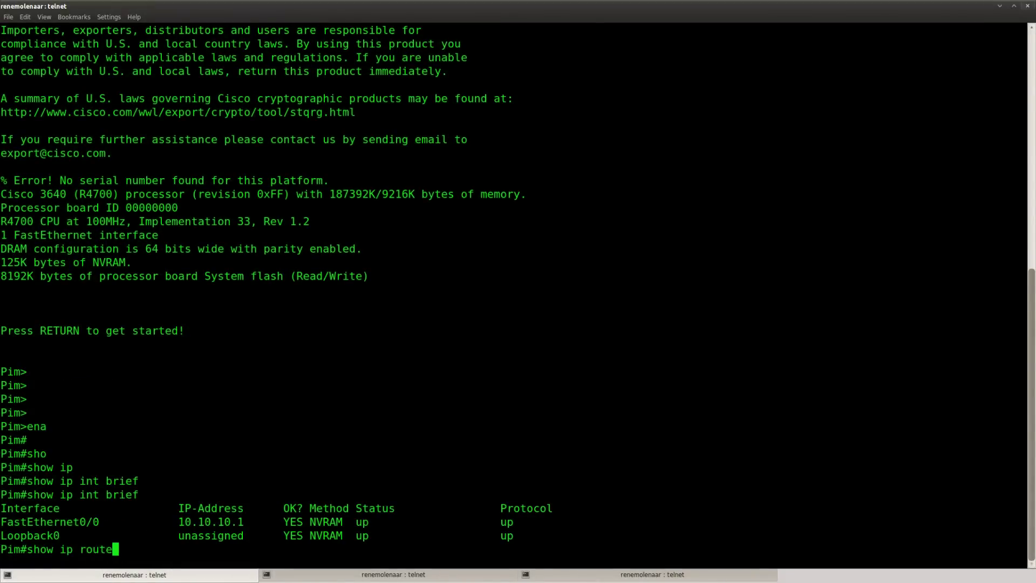
key("Return")
- Start OSPF process 1 on Pim with network 0.0.0.0 255.255.255.255 area 0, and copy that line
type("conf t")
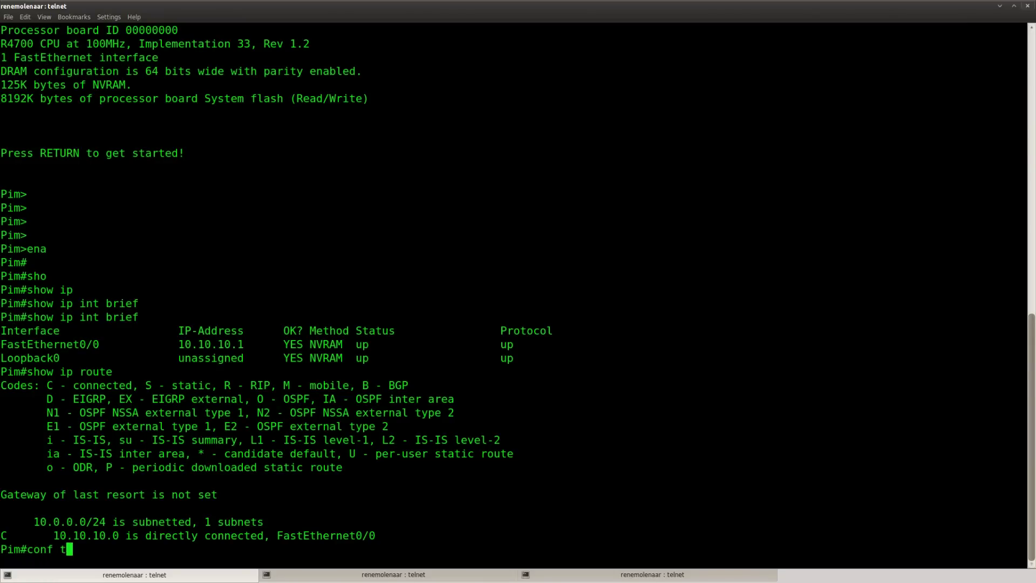
key("Return")
type("rou")
key("Tab")
type("os")
key("Tab")
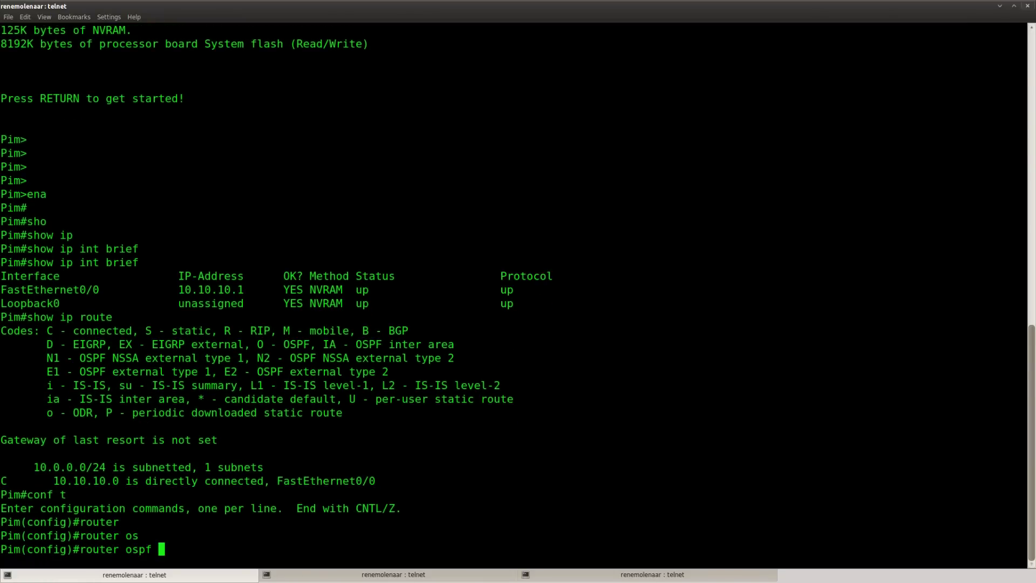
type("1")
key("Return")
type("net")
key("Tab")
type("0.0.0.0 255.")
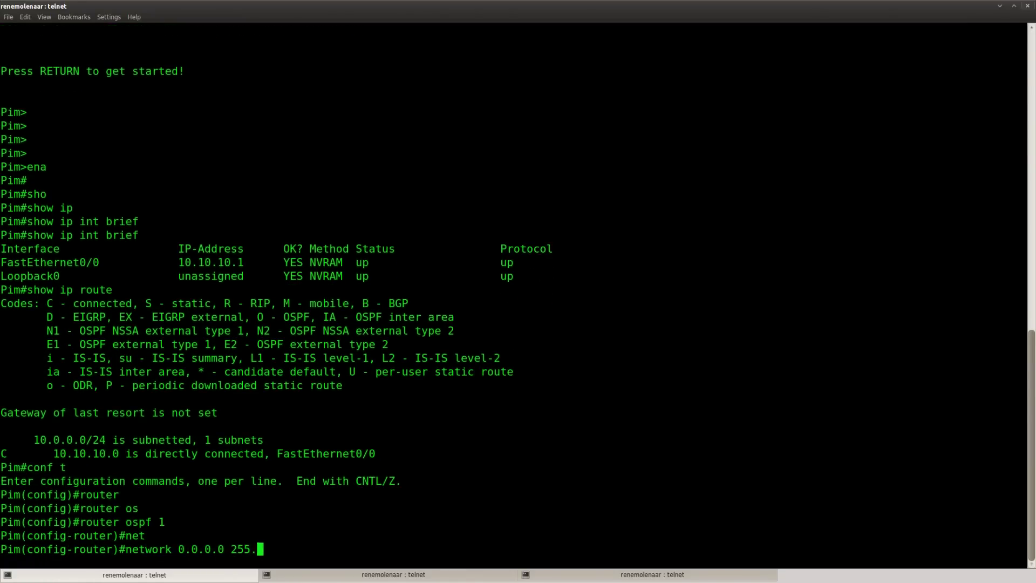
type("255.255.255 area 0")
key("Return")
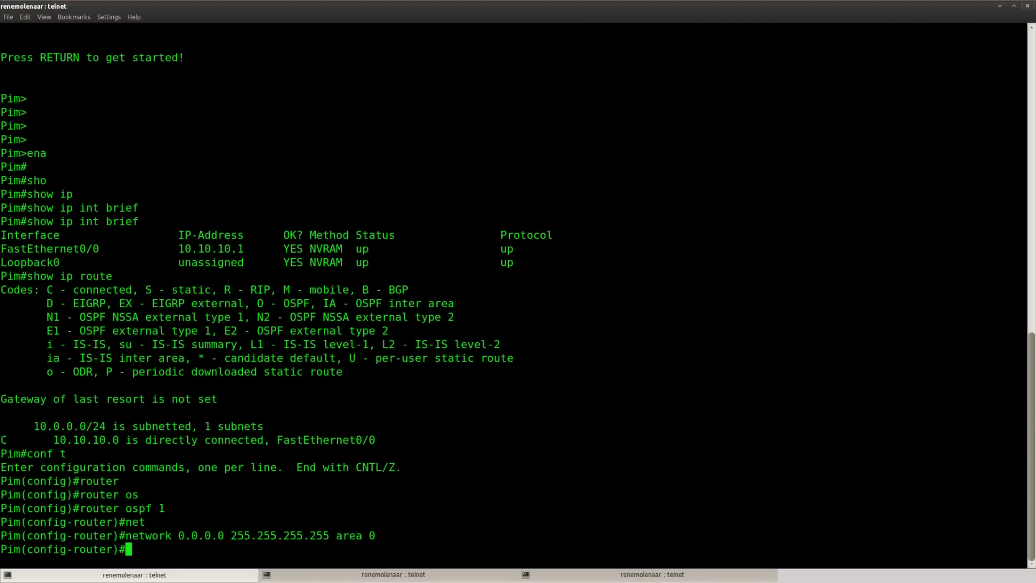
left_click_drag(372, 535, 126, 535)
right_click(129, 534)
left_click(165, 429)
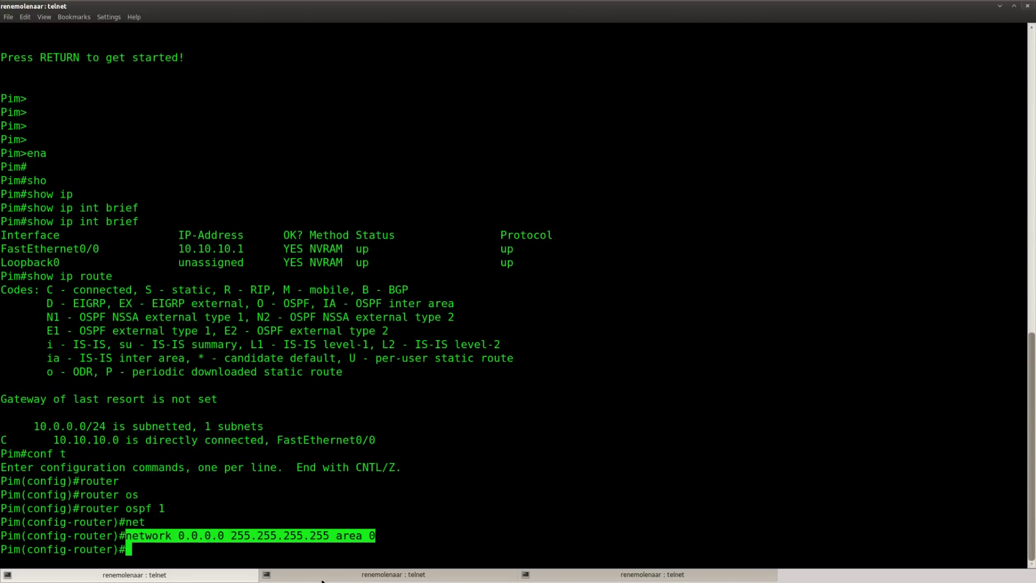
- On Pam, enable OSPF process 1 and paste the network 0.0.0.0 255.255.255.255 area 0 statement
key("alt+Tab")
key("Return")
key("Return")
type("ena")
key("Return")
type("conf")
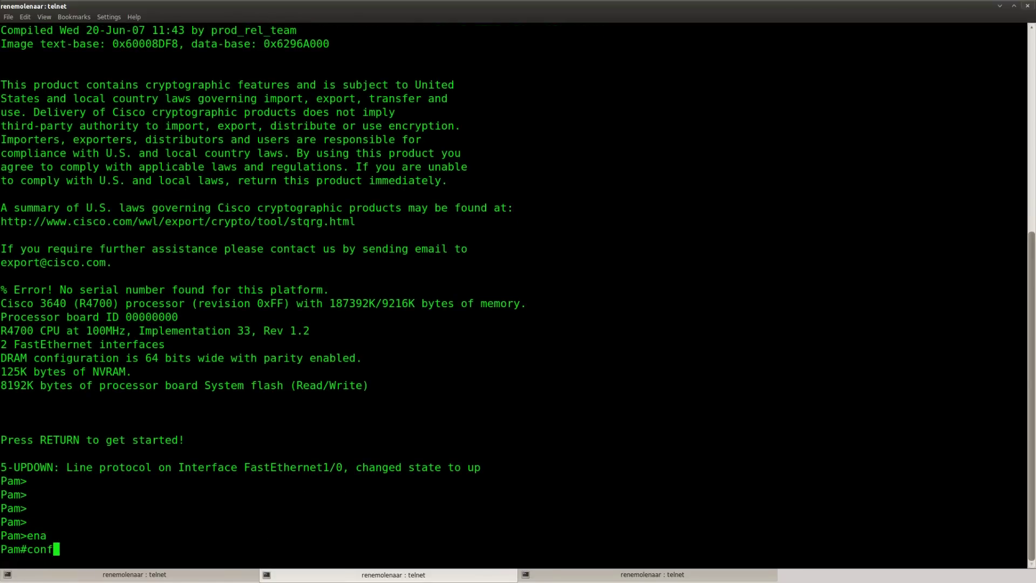
key("Tab")
key("Return")
key("Return")
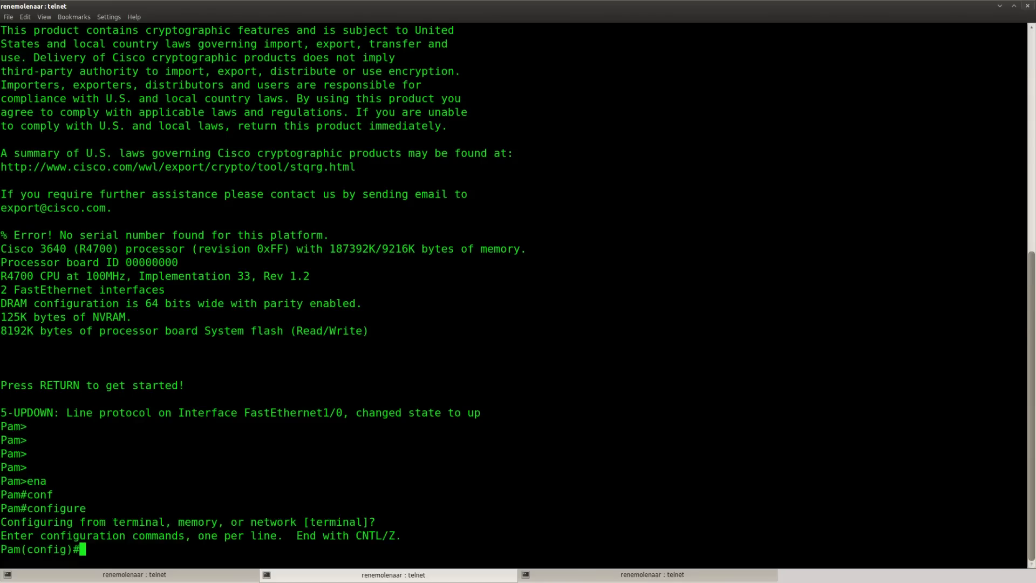
type("router")
key("Tab")
type("os")
key("Tab")
type("1")
key("Return")
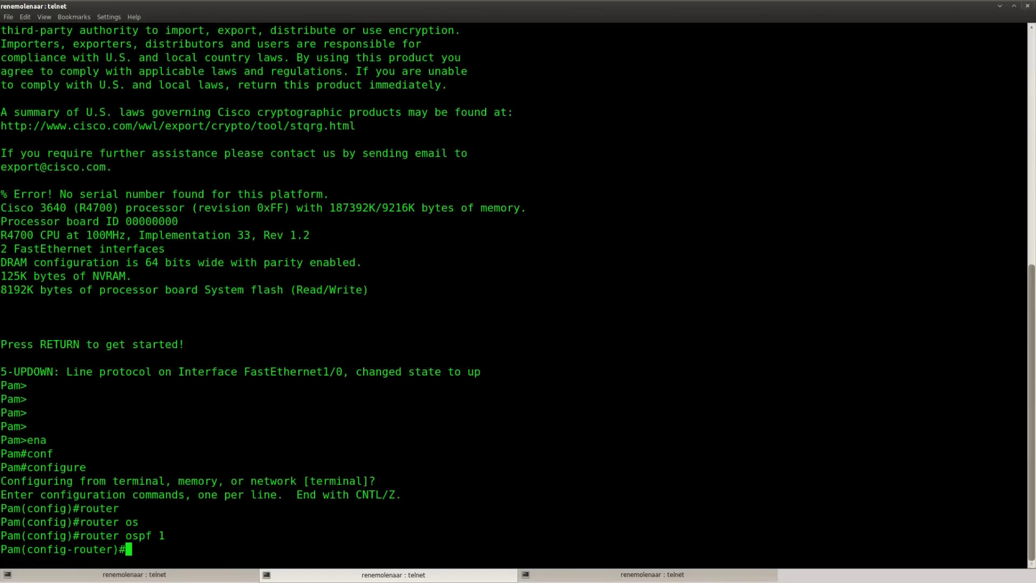
key("ctrl+shift+v")
key("Return")
key("alt+Tab")
- Configure OSPF process 1 on Pet with the same pasted area 0 network statement
key("Return")
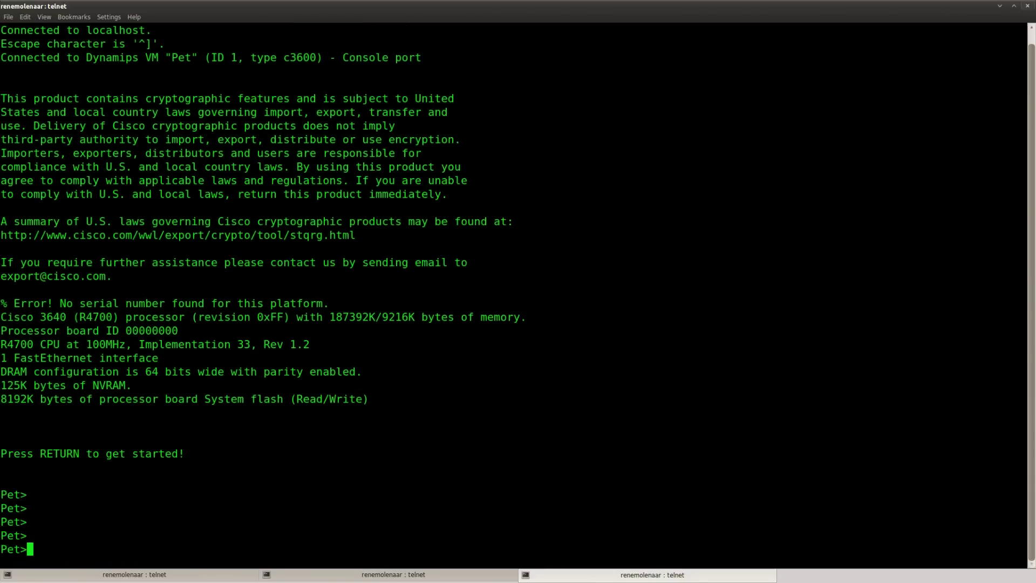
type("ena")
key("Return")
type("conf t")
key("Return")
type("router")
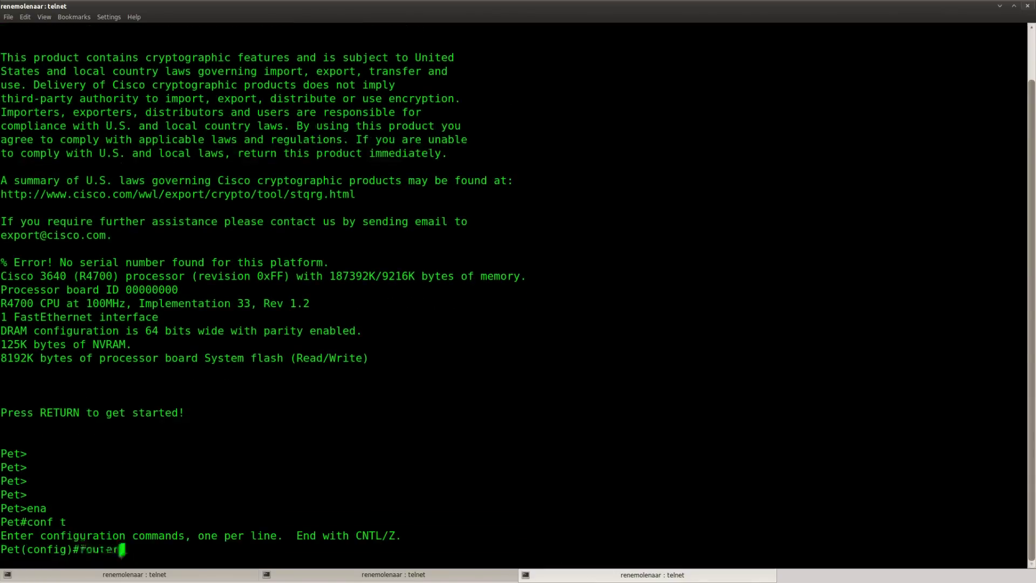
key("Tab")
type("os")
key("Tab")
type("1")
key("Return")
key("ctrl+shift+v")
key("Return")
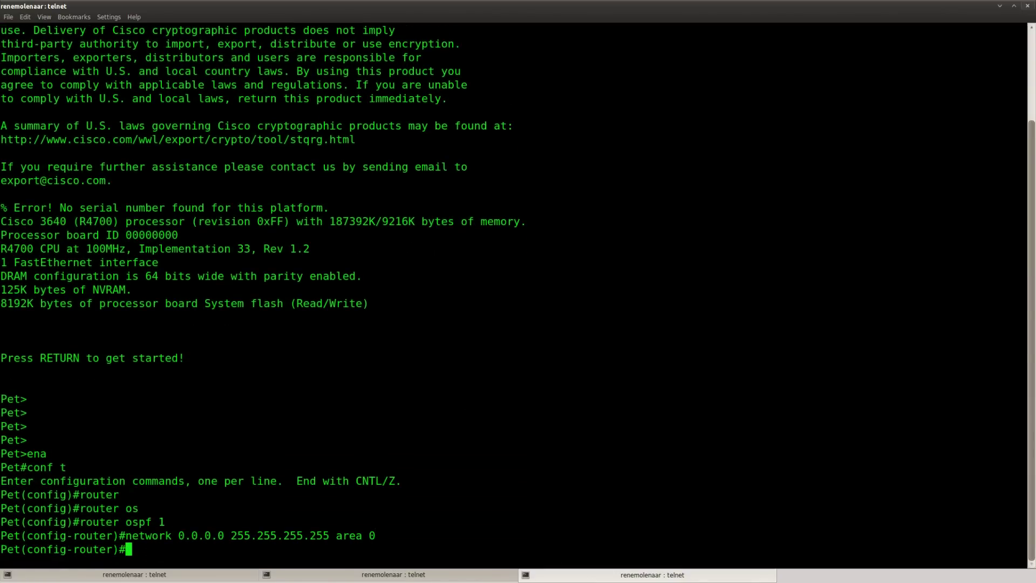
key("alt+Tab")
scroll(338, 239, "up", 2)
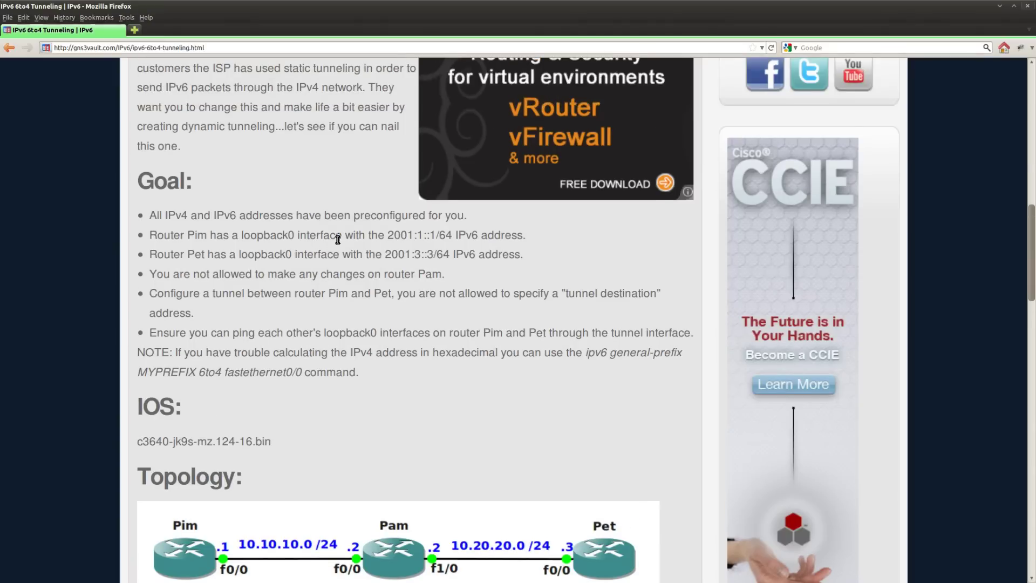
left_click_drag(524, 254, 149, 235)
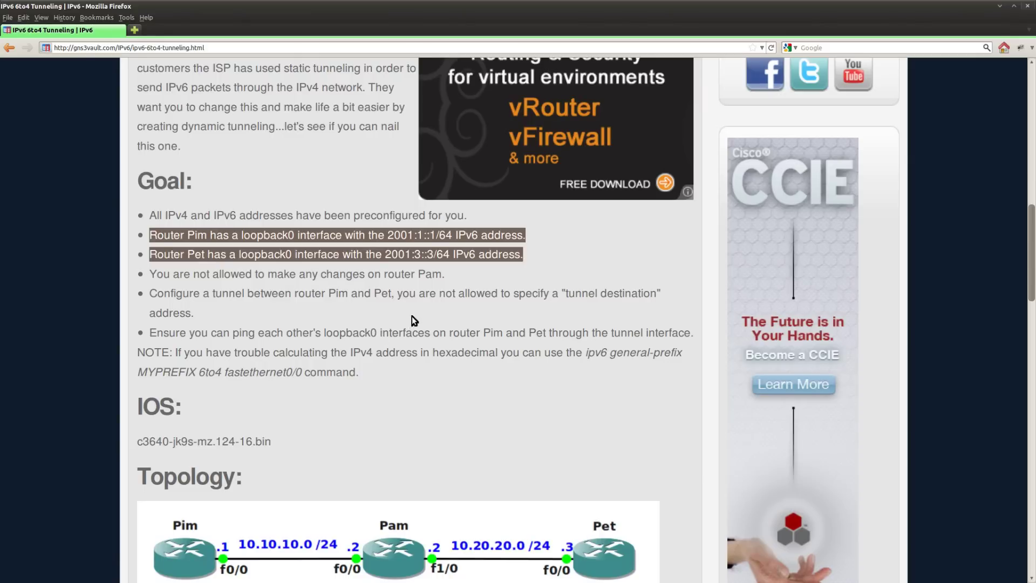
left_click_drag(447, 275, 147, 274)
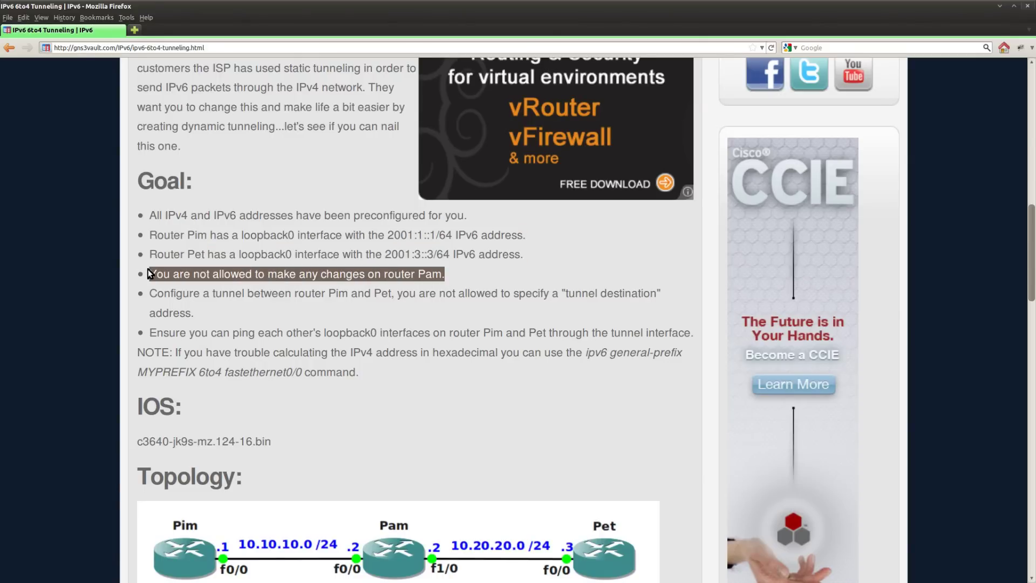
left_click(218, 312)
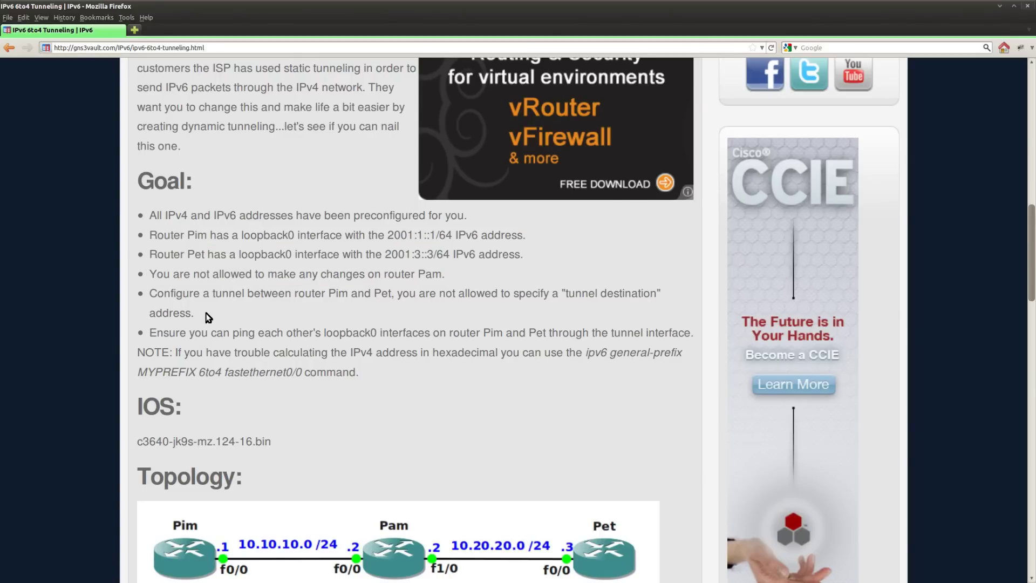
left_click_drag(149, 292, 208, 322)
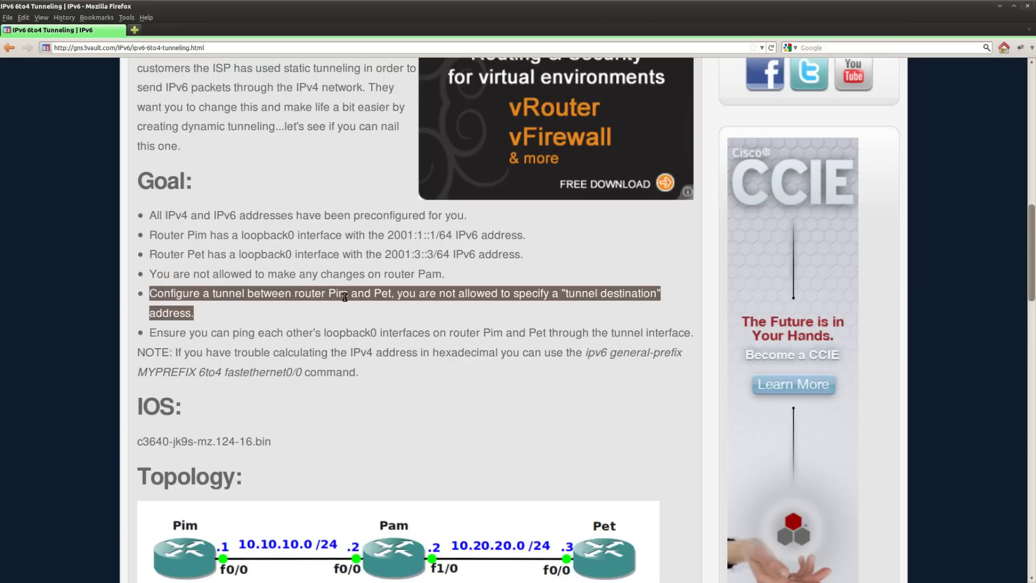
left_click(396, 319)
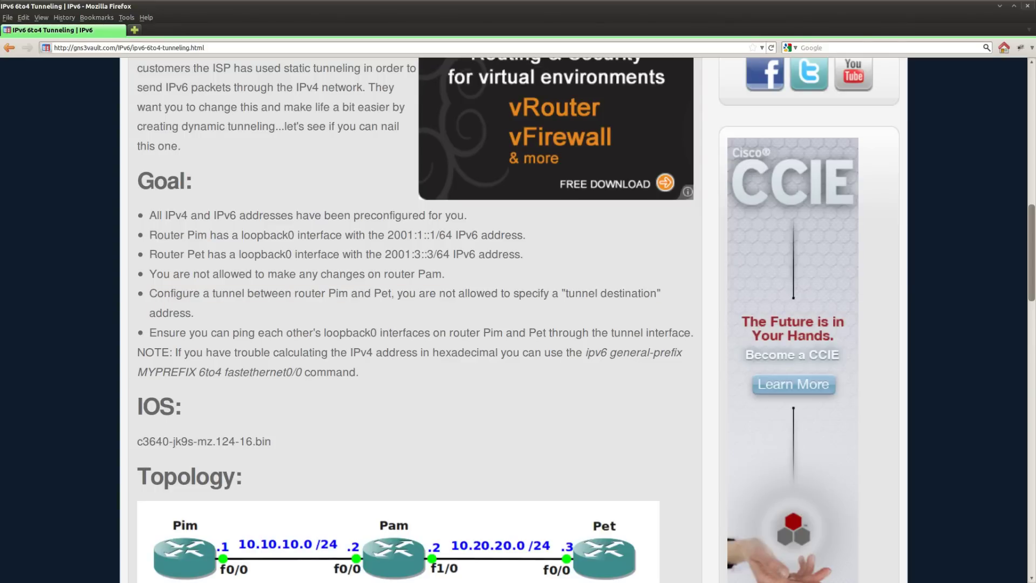
- Return to Pim's console, exit configuration mode and confirm the OSPF adjacency with 10.20.20.2 is FULL
key("alt+Tab")
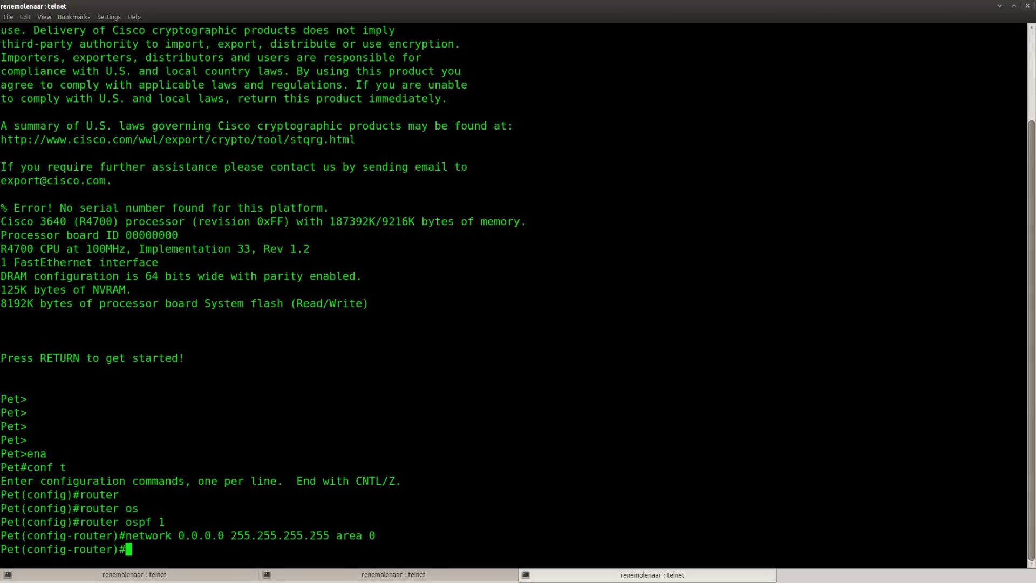
key("alt+Tab")
key("Return")
key("Return")
key("Return")
key("Return")
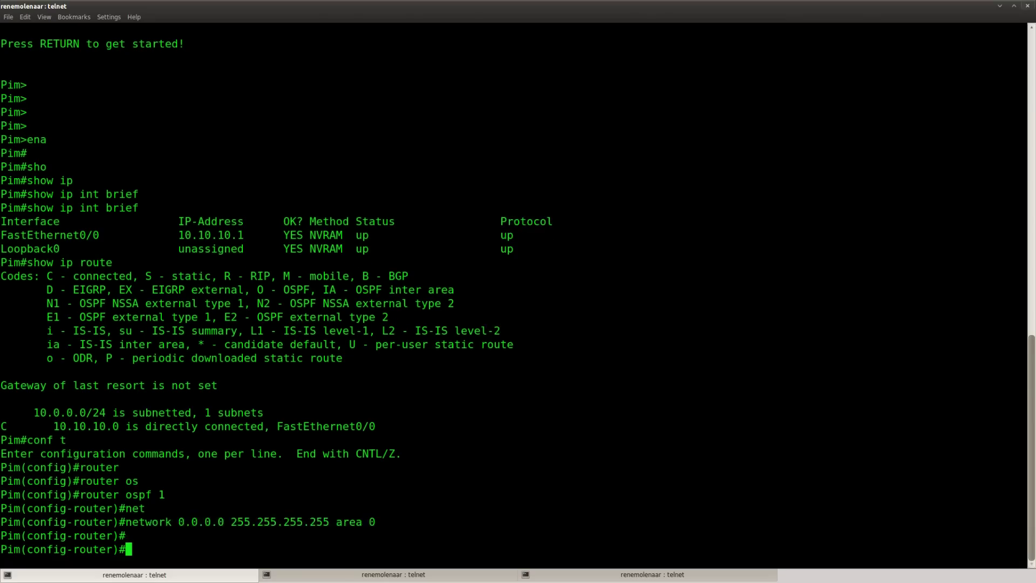
key("ctrl+z")
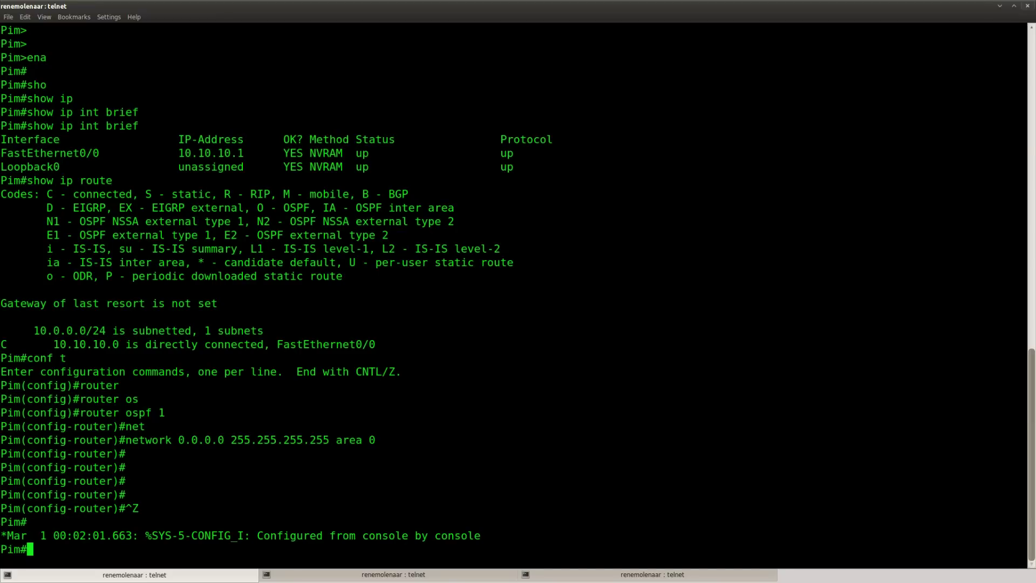
key("Return")
key("Return")
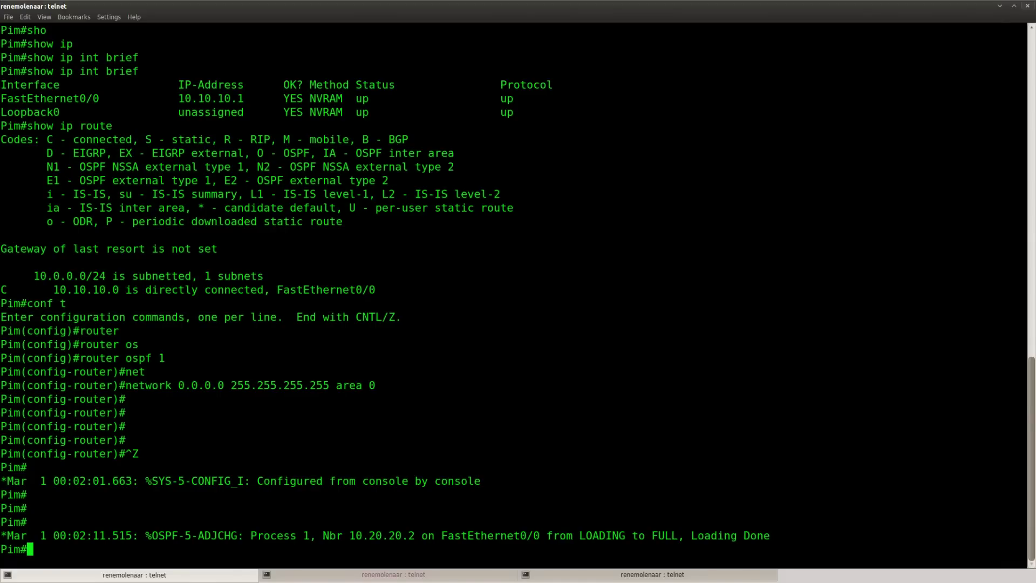
key("Return")
key("Return")
- On Pim, define IPv6 general prefix TEST as 6to4 from FastEthernet0/0
type("conf")
key("Tab")
key("Return")
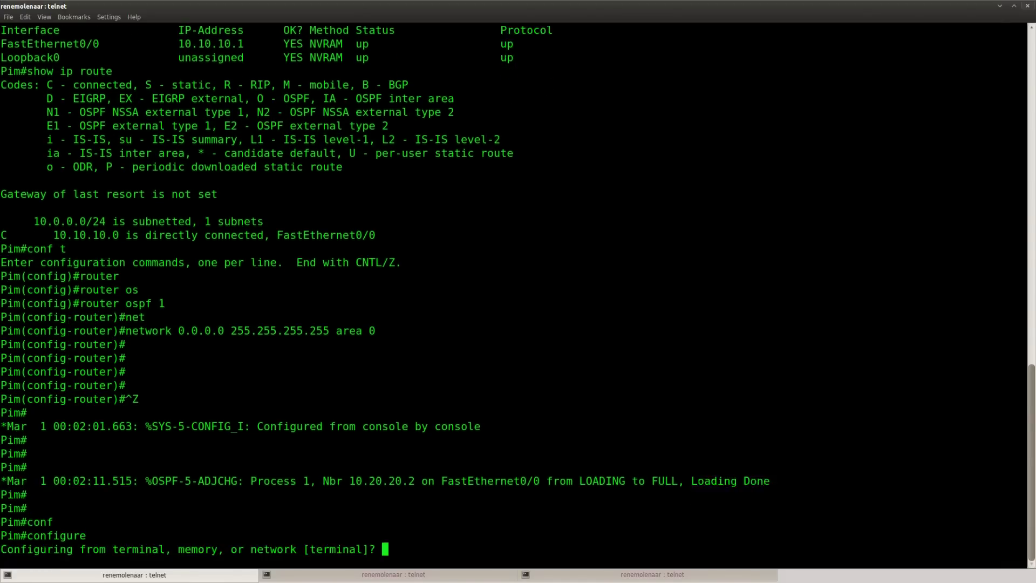
key("Return")
type("ipv")
key("Tab")
type("gene")
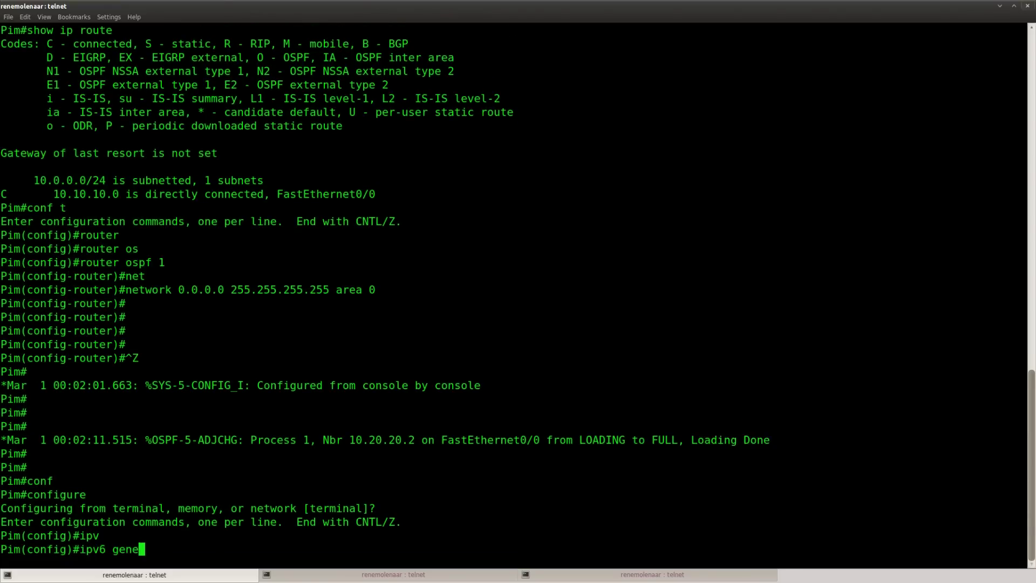
key("Tab")
type("?TEST ")
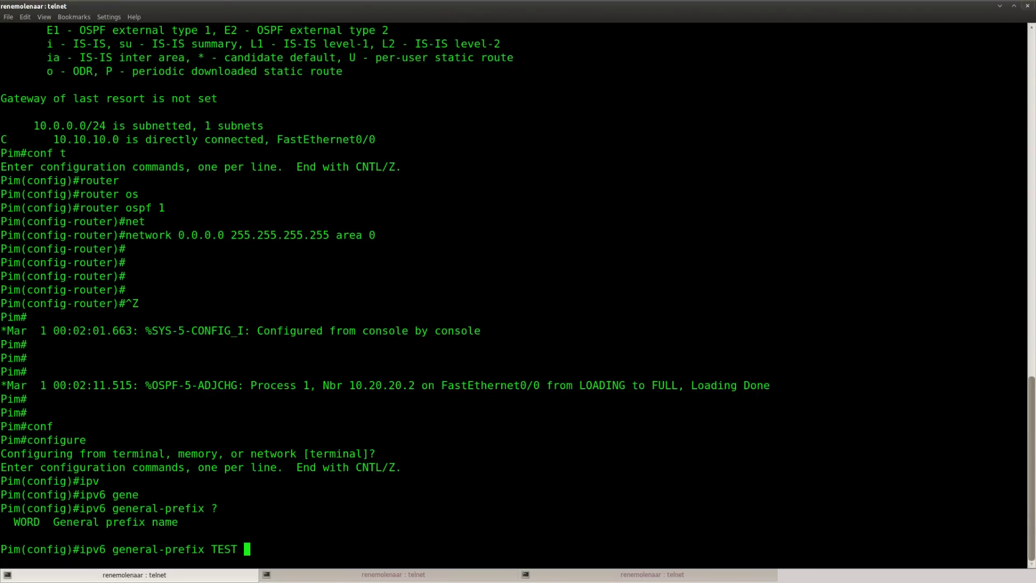
type("?6")
key("Tab")
type("?")
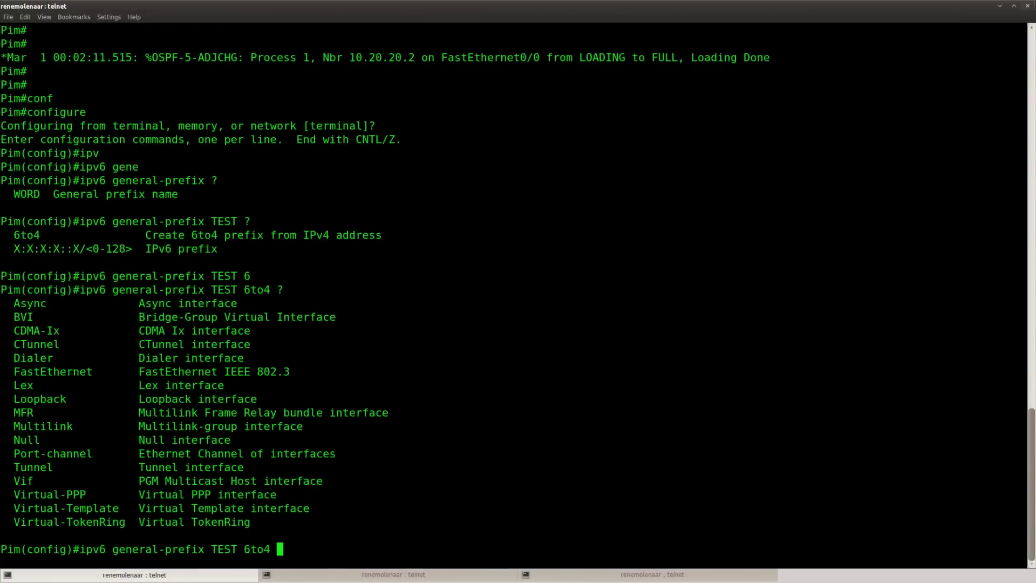
type("fas")
key("Tab")
type("0/0")
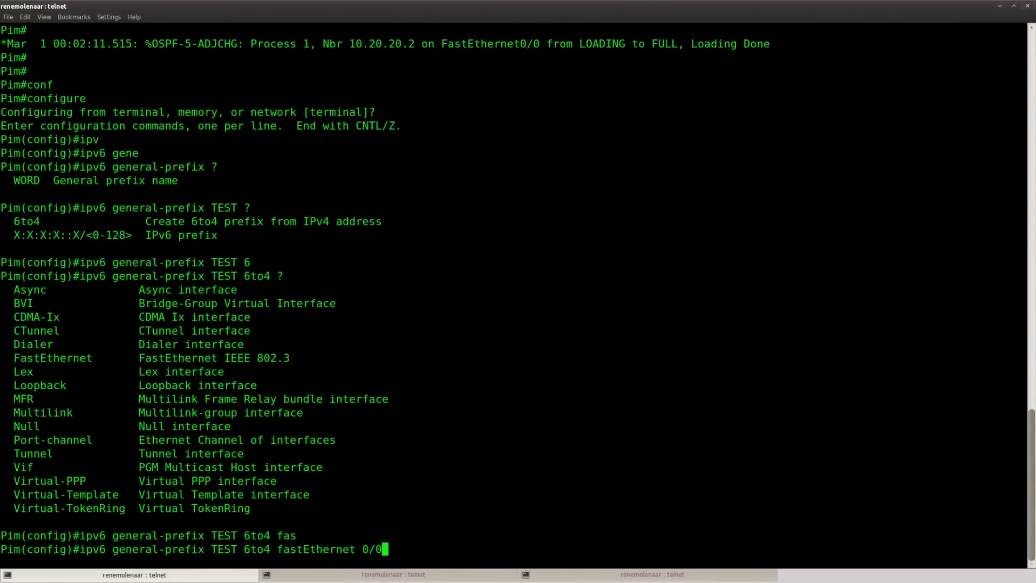
key("Return")
key("ctrl+z")
- Verify with show ipv6 general-prefix and copy the 2002:A0A:A01 prefix
type("show ")
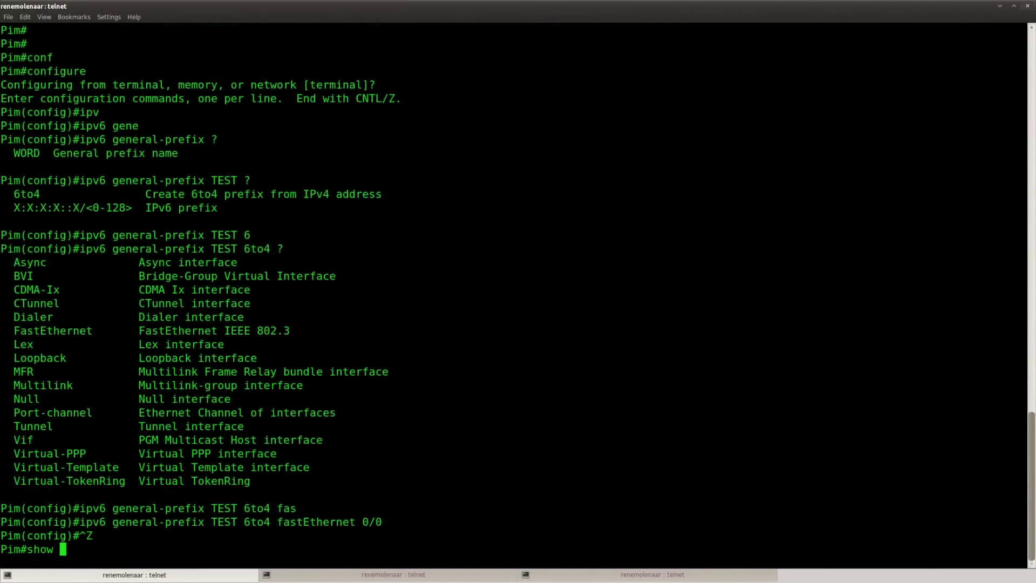
type("ipv")
key("Tab")
type("gene")
key("Tab")
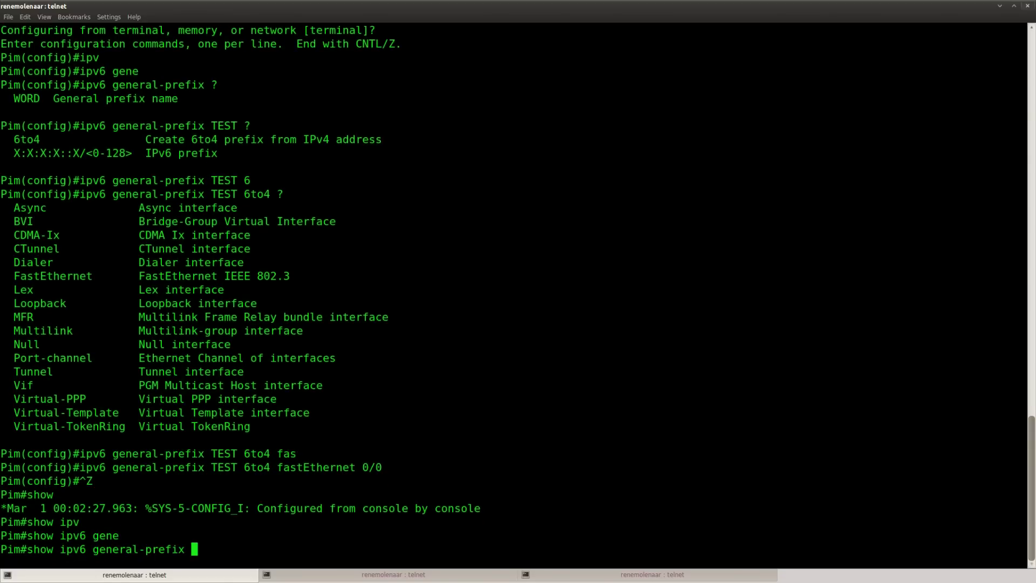
key("Return")
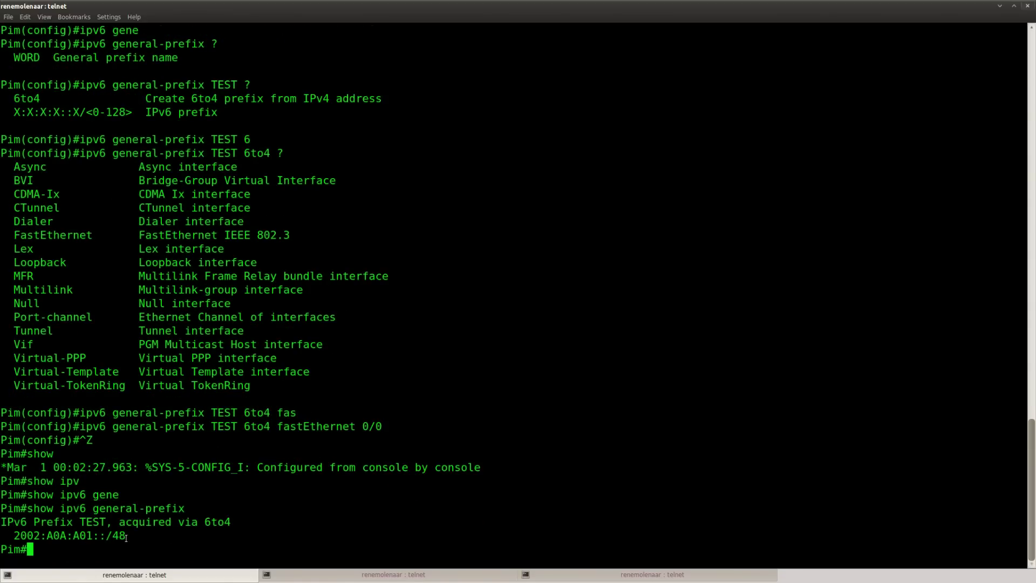
left_click_drag(126, 536, 16, 532)
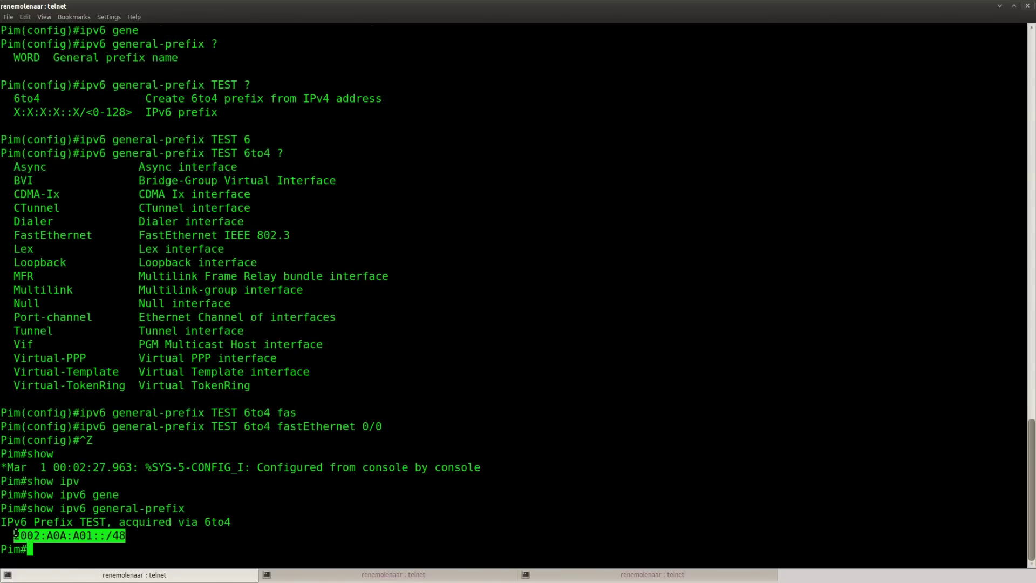
left_click(119, 538)
left_click_drag(14, 535, 93, 535)
right_click(93, 535)
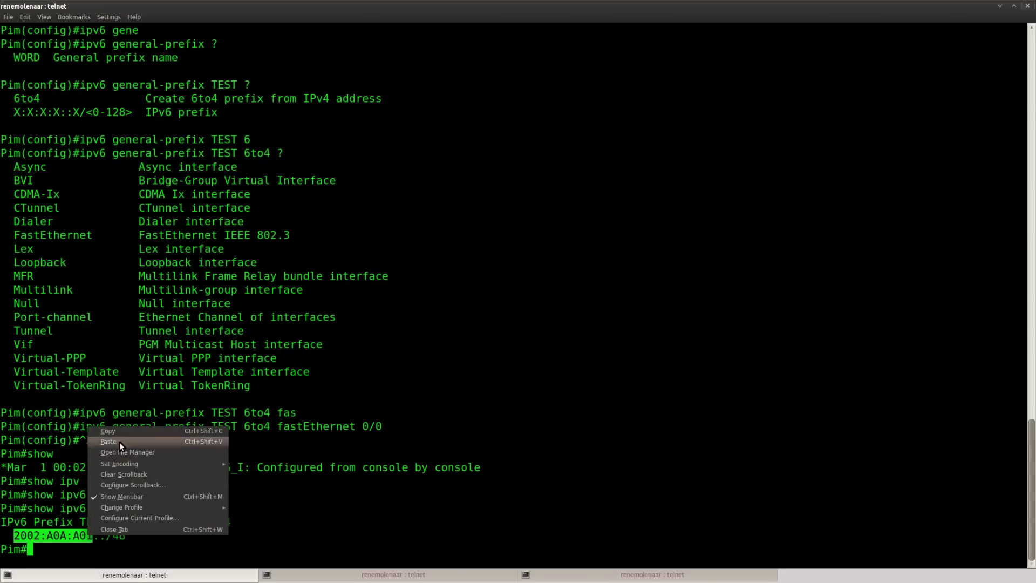
left_click(119, 428)
- Open interface Tunnel0 on Pim and assign it IPv6 address 2002:A0A:A01::1/64
key("Return")
key("Return")
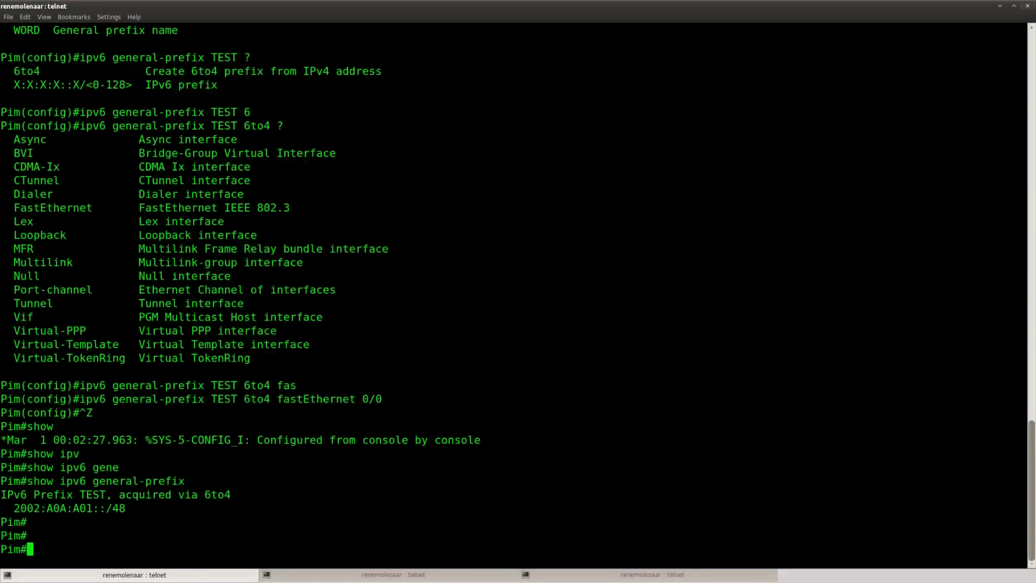
type("conf t")
key("Return")
type("in")
key("Tab")
type("tunn")
key("Tab")
type("0")
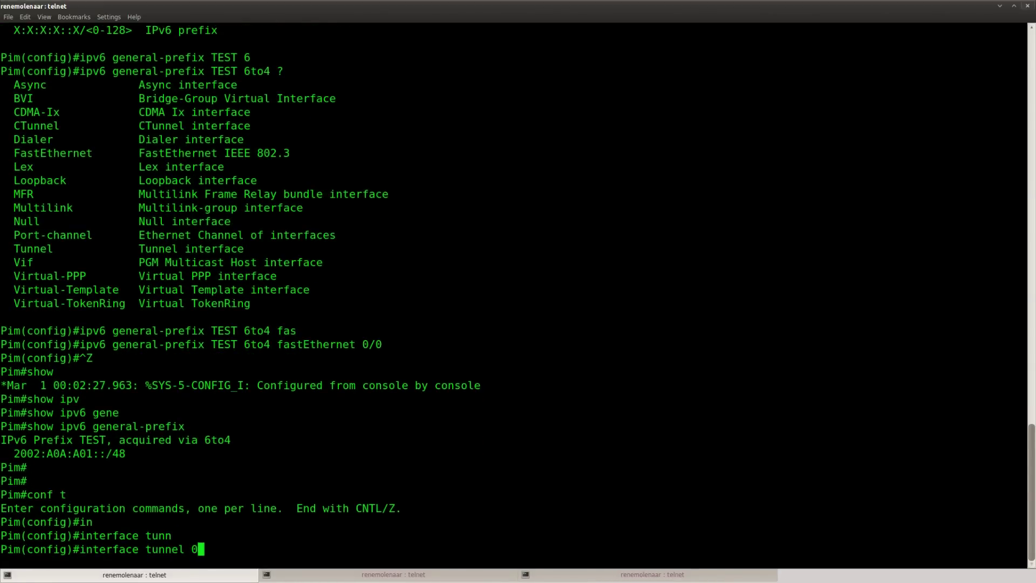
key("Return")
type("ipv")
key("Tab")
type("add")
key("Tab")
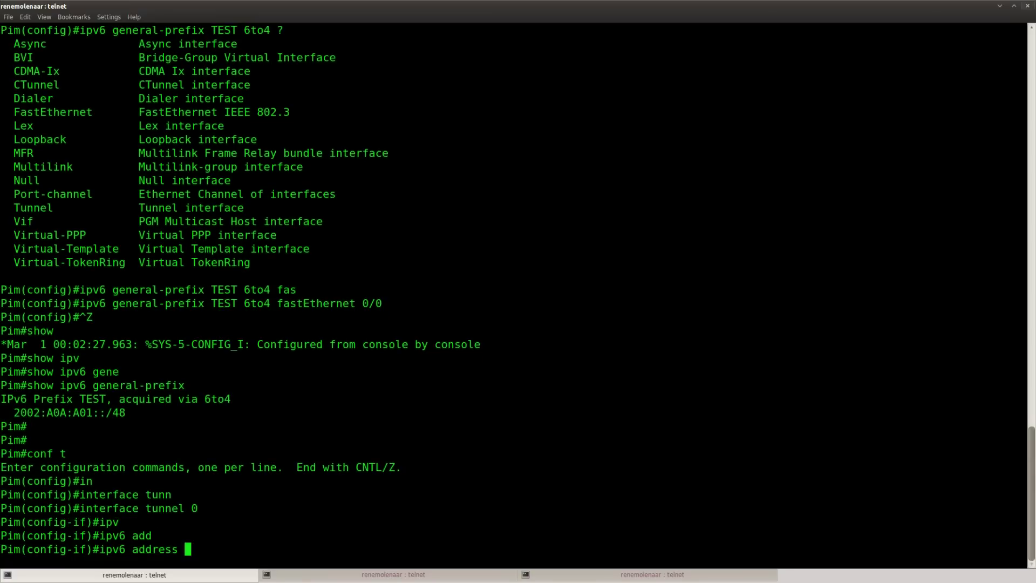
type("2002:A0A:A01")
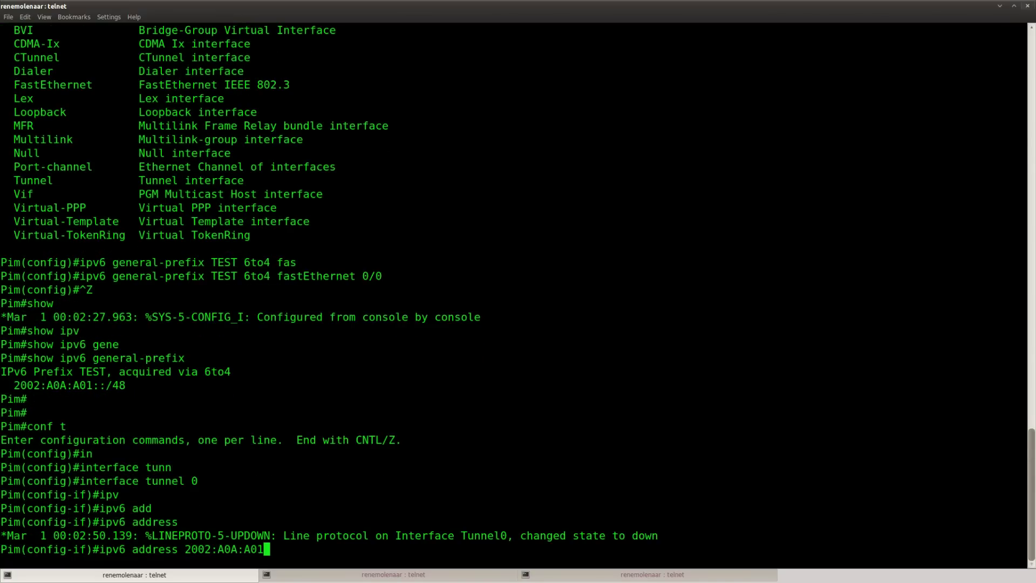
type("::1/64")
key("Return")
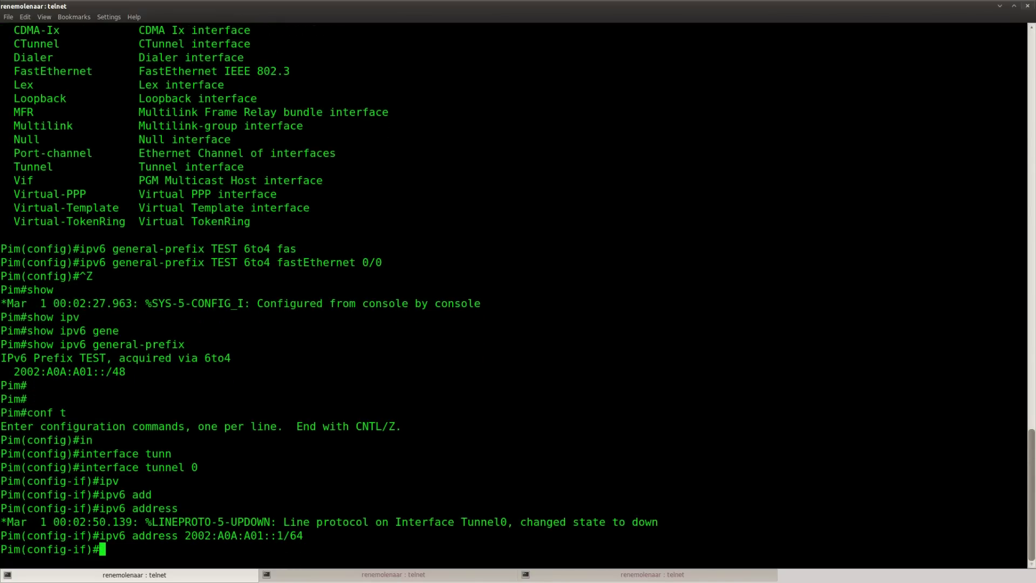
- Set Tunnel0's tunnel source to FastEthernet0/0
type("tunn")
key("Tab")
type("sour")
key("Tab")
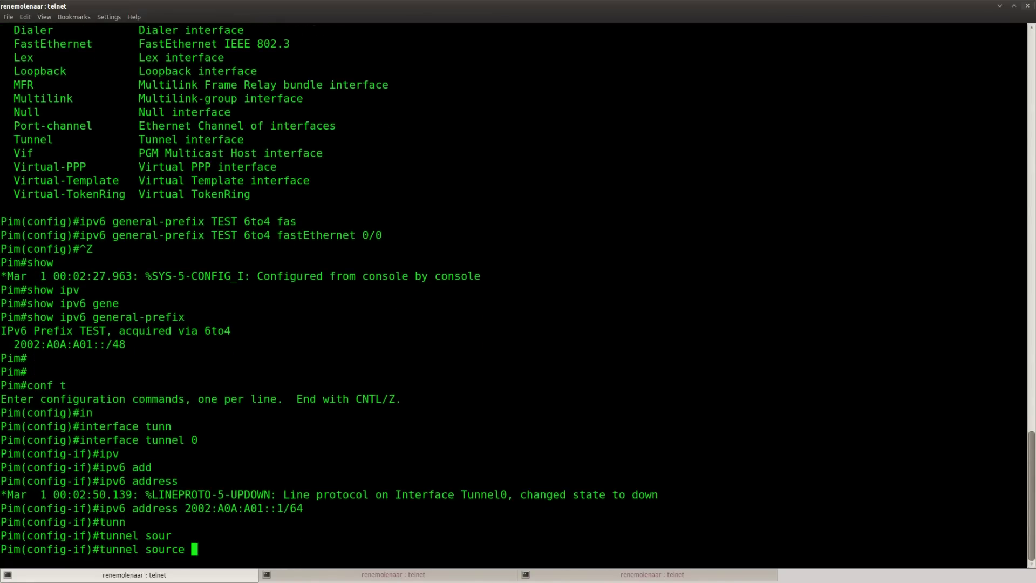
type("fas")
key("Tab")
type("0/0")
key("Return")
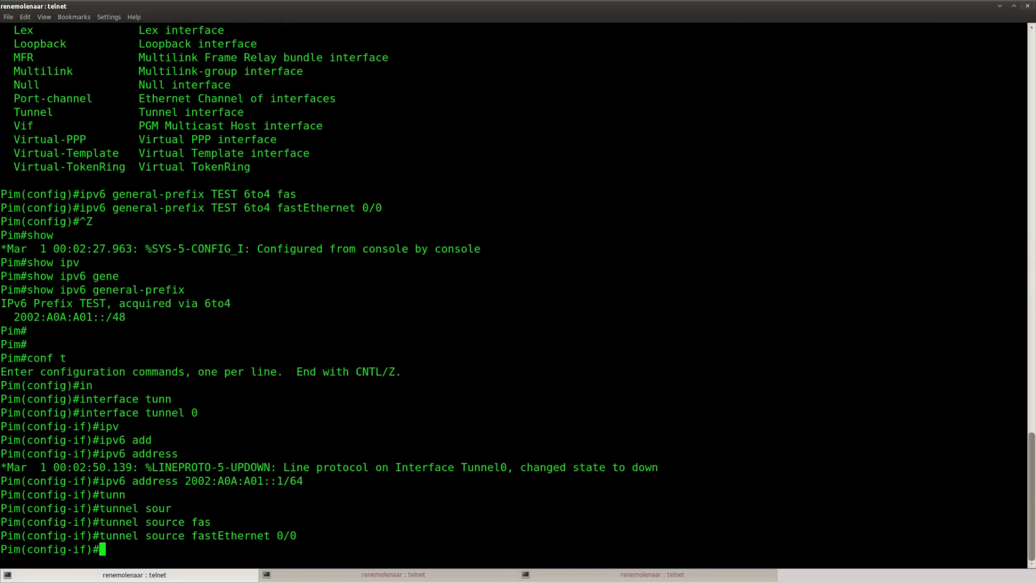
- Set Tunnel0's tunnel mode to ipv6ip 6to4 and leave interface configuration
type("tunn")
key("Tab")
type("mod")
key("Tab")
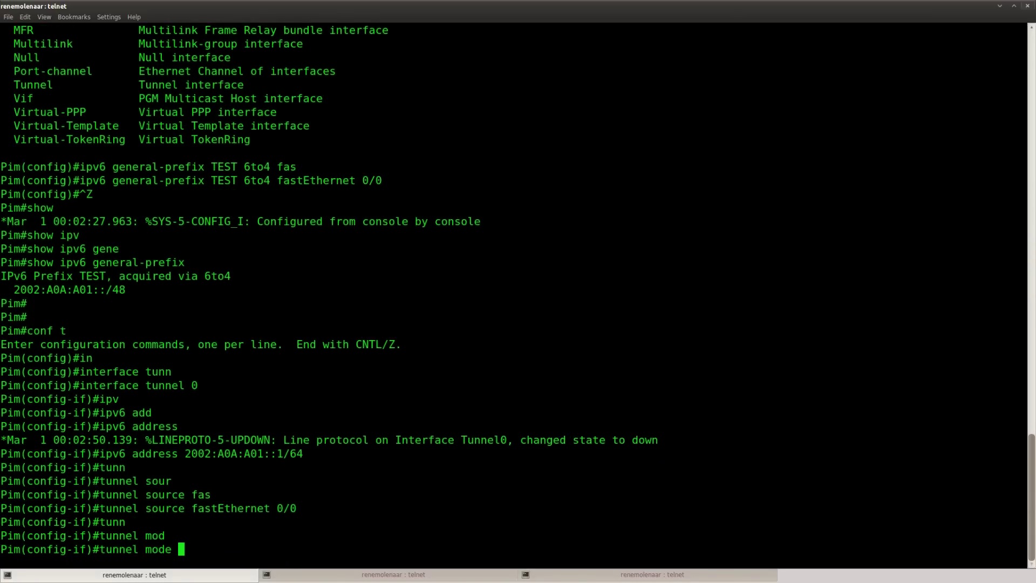
type("ipv")
key("Tab")
type("i")
key("Tab")
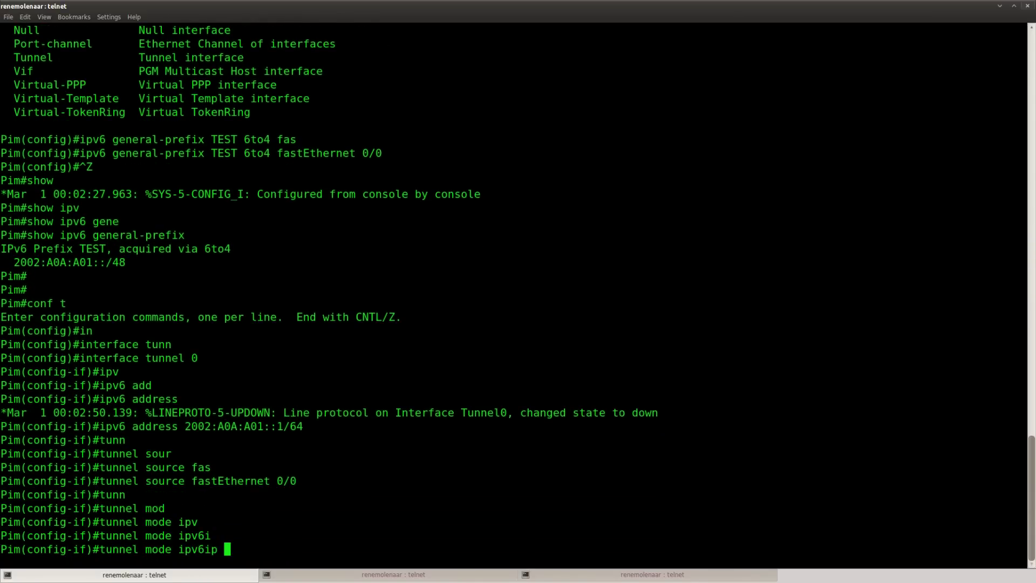
type("6t")
key("Tab")
key("Return")
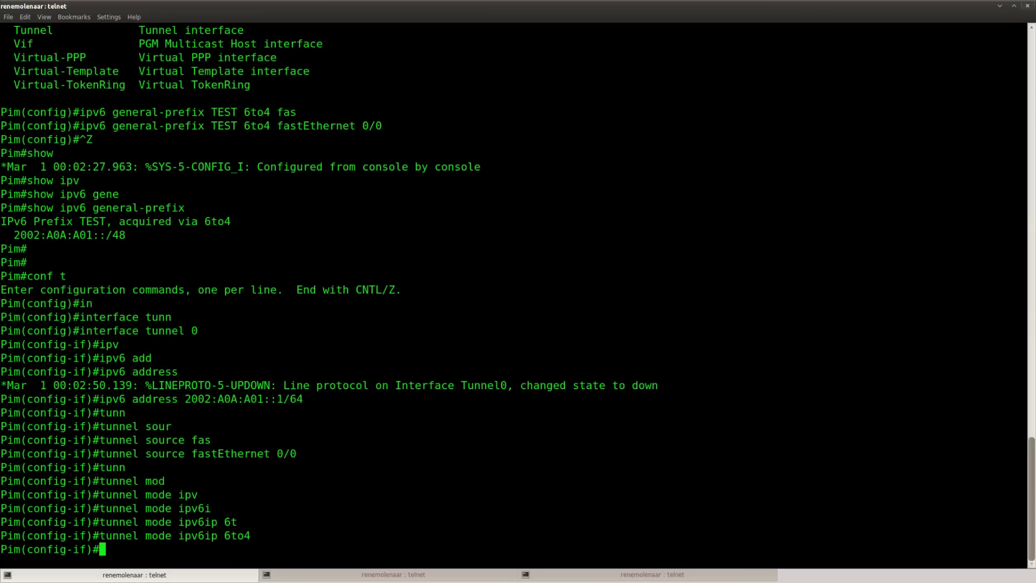
key("ctrl+z")
type("conf t")
key("Return")
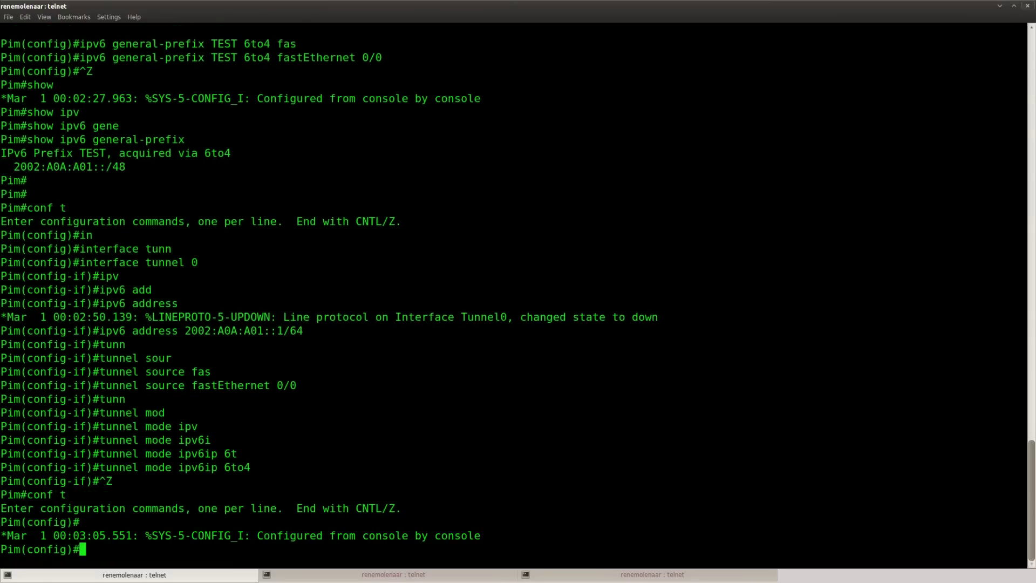
- Add 'ipv6 route 2002::/16 tunnel 0' on Pim, then switch to the Pet router's terminal
key("Return")
key("Return")
key("Return")
type("ipv")
key("Tab")
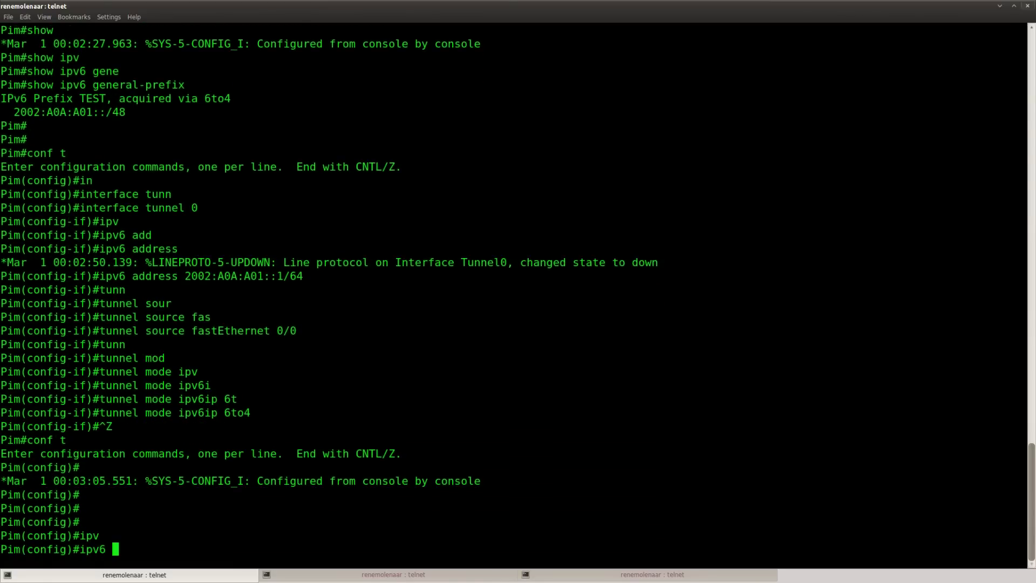
type("rou")
key("Tab")
type("2002:")
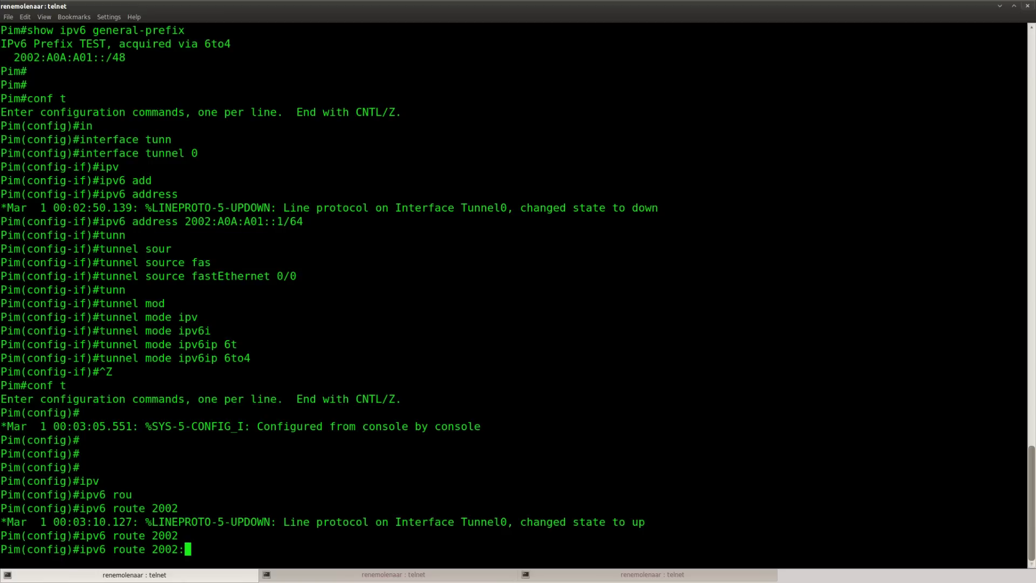
type(":/16 tnn")
key("Tab")
key("BackSpace")
key("BackSpace")
type("unn")
key("Tab")
type("0")
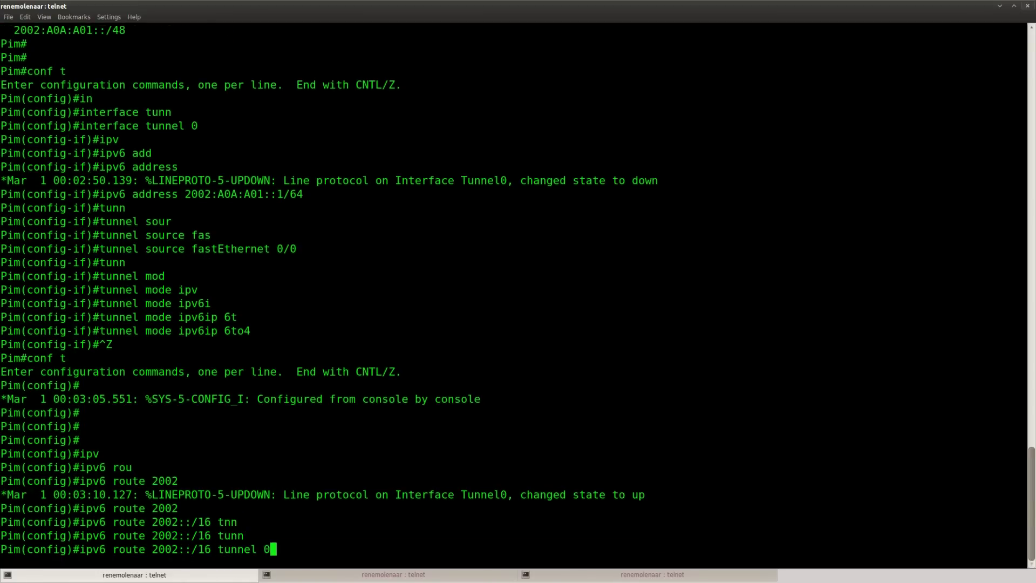
key("Return")
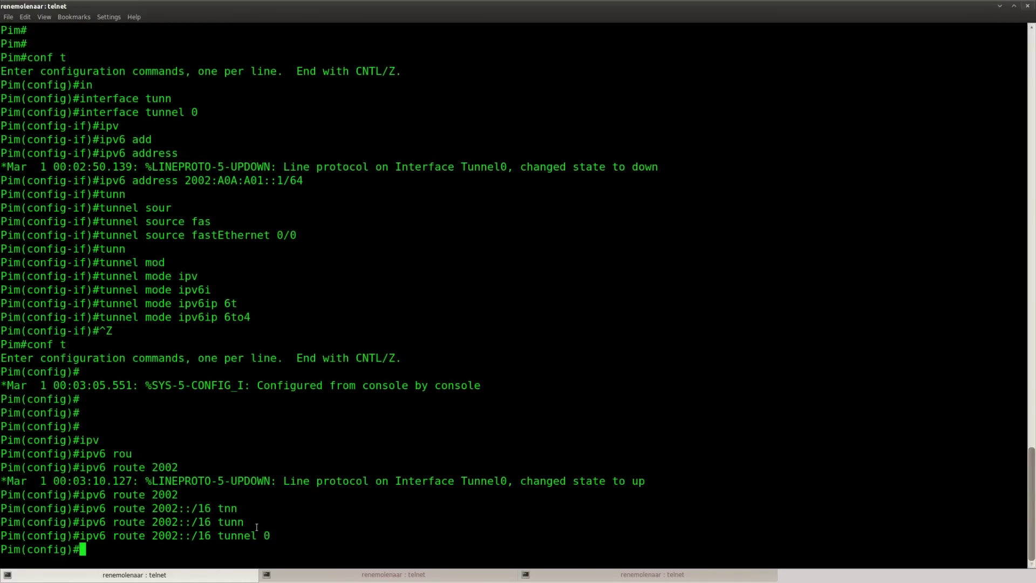
left_click(602, 575)
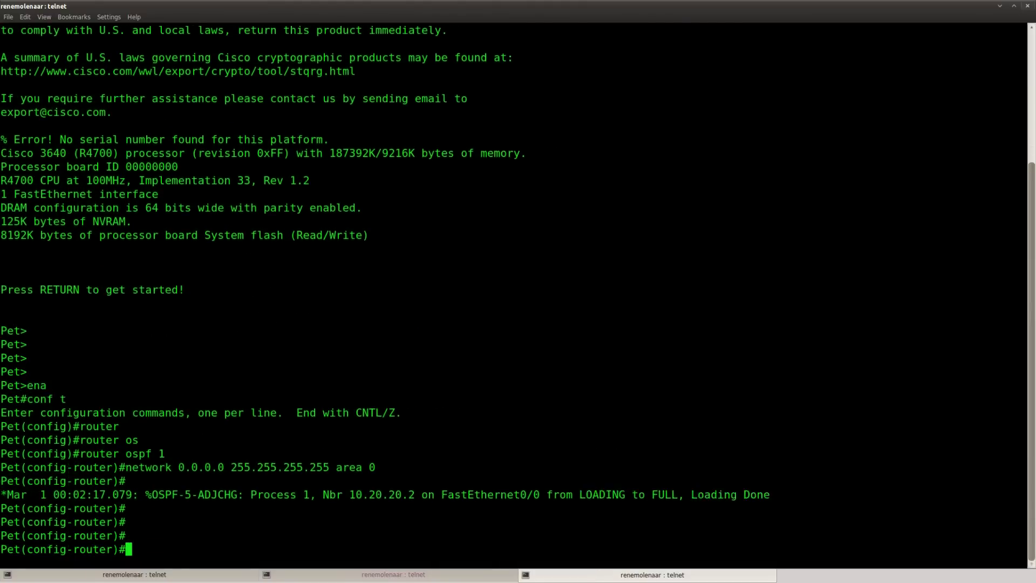
- Open Tunnel0 on Pet, then abandon the half-typed address and leave configuration mode
key("Return")
key("ctrl+z")
type("conf t")
key("Return")
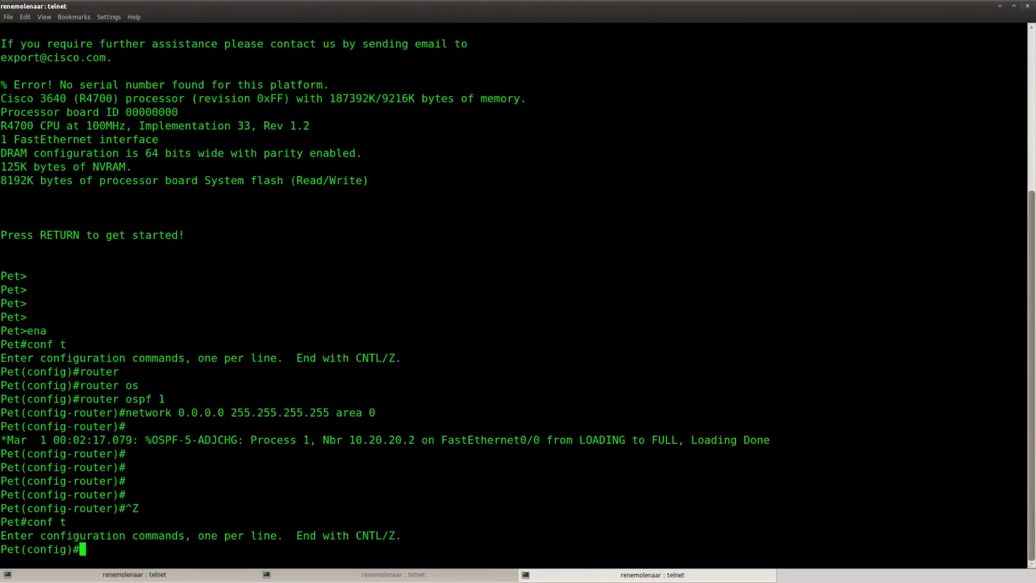
key("Return")
key("Return")
type("int tunnel0")
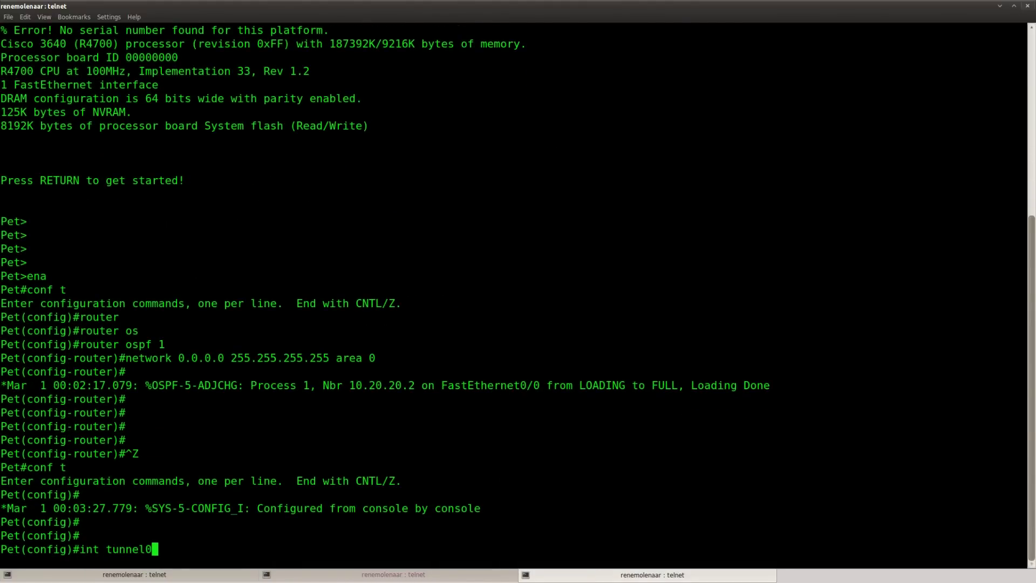
key("Return")
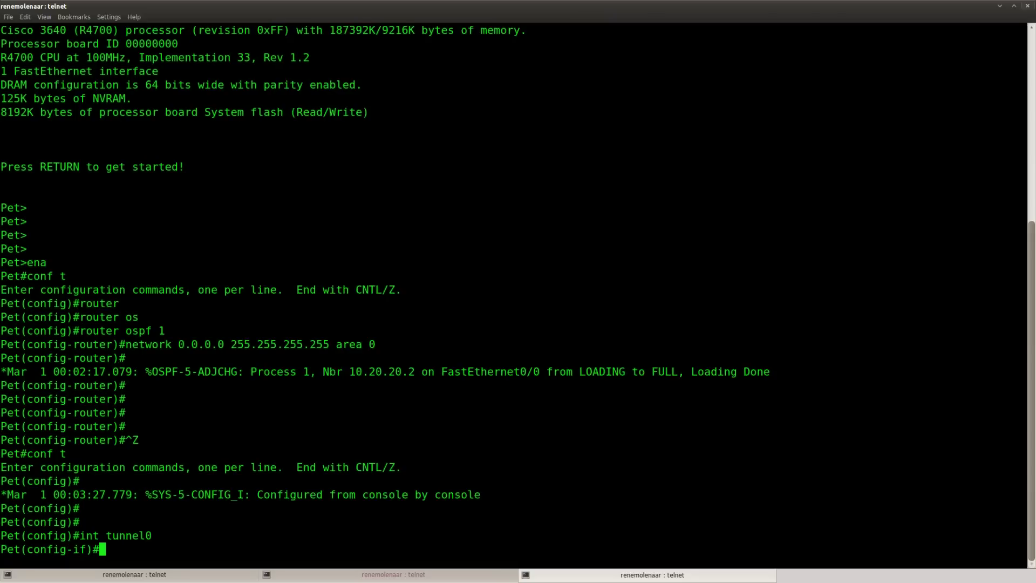
type("ipv6 address ")
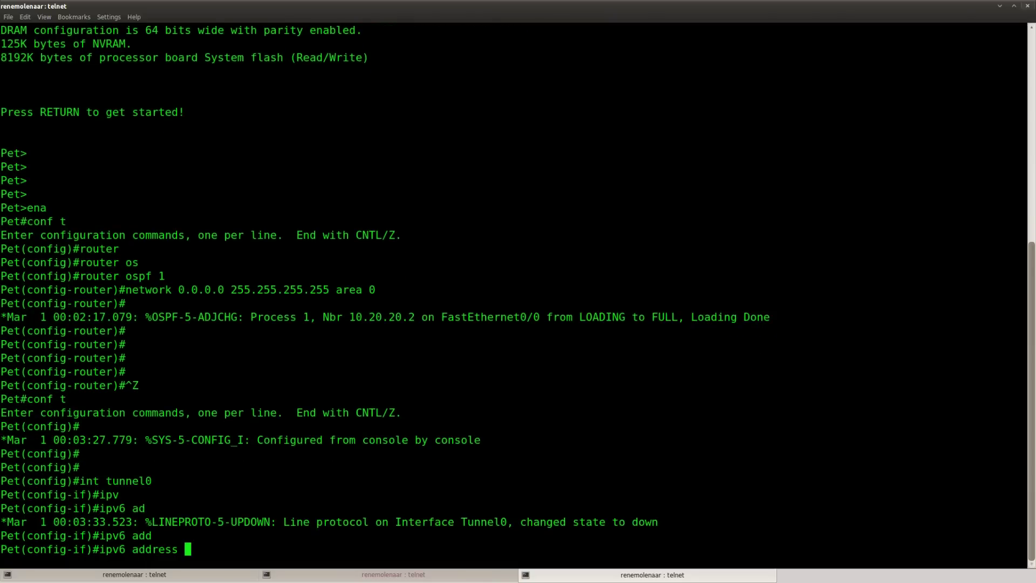
type("2002:A0A:A01")
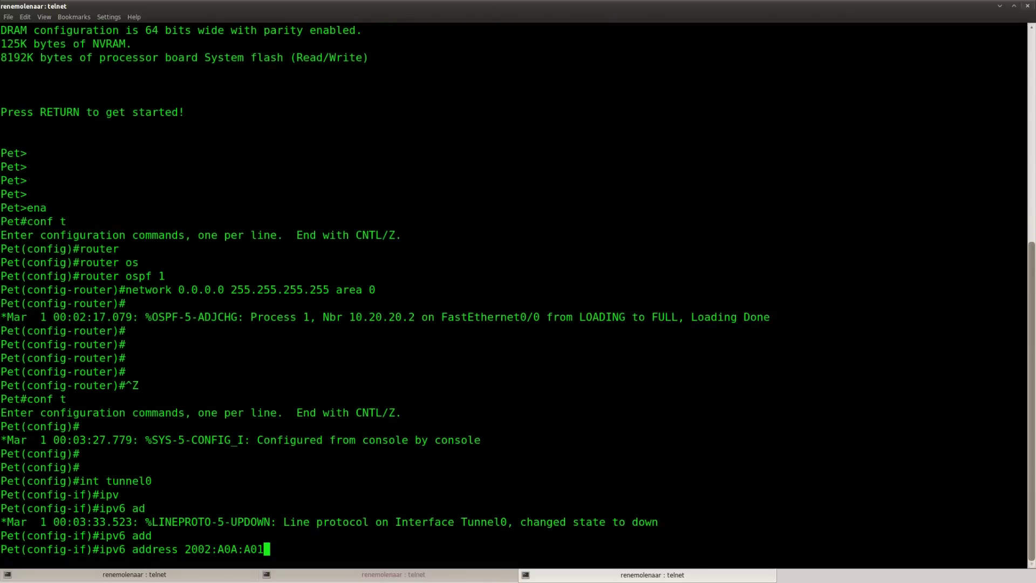
key("BackSpace")
type("3::")
key("BackSpace")
key("BackSpace")
key("BackSpace")
key("ctrl+u")
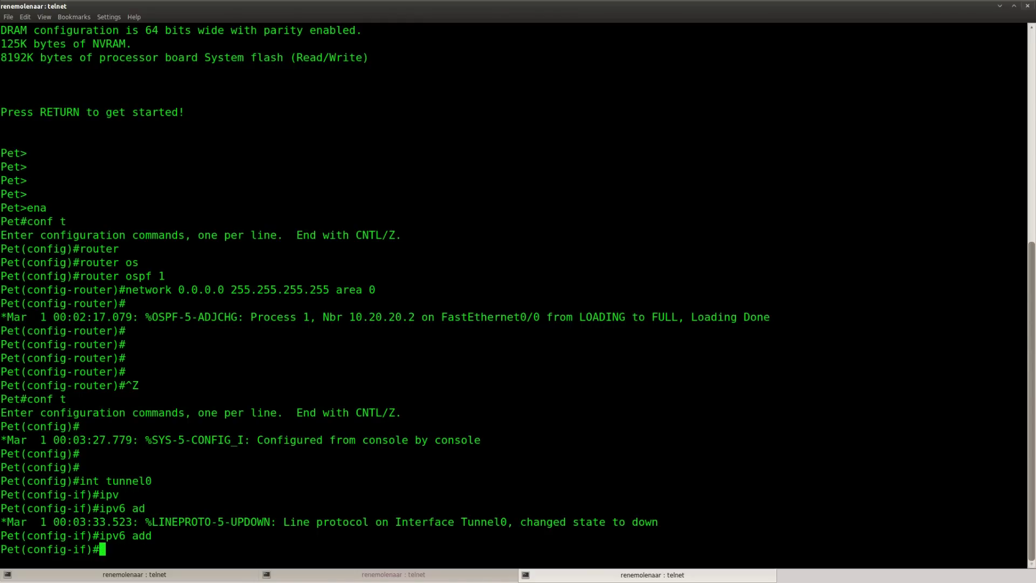
key("ctrl+z")
key("Return")
key("Return")
key("Return")
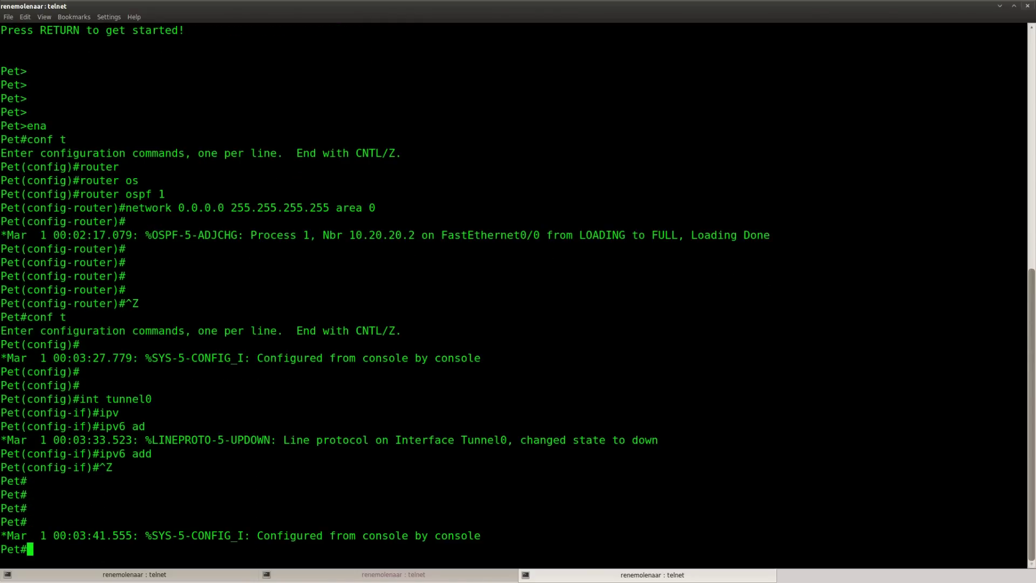
key("Return")
- Create IPv6 general prefix TEST using 6to4 from FastEthernet 0/0
type("sho")
key("Tab")
key("BackSpace")
key("BackSpace")
key("BackSpace")
key("BackSpace")
key("BackSpace")
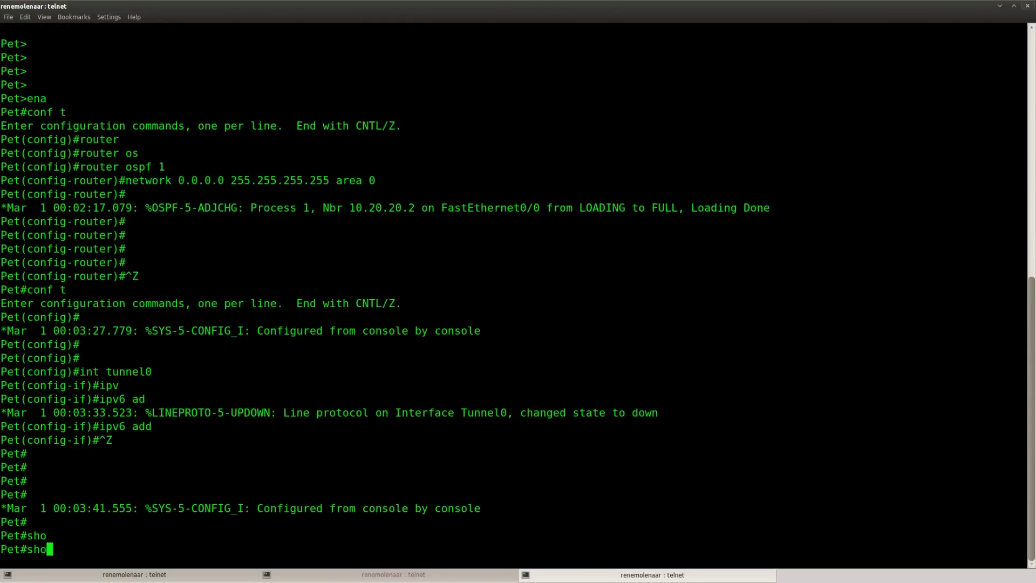
type("conf t")
key("Return")
type("ipv")
key("Tab")
type("gene")
key("Tab")
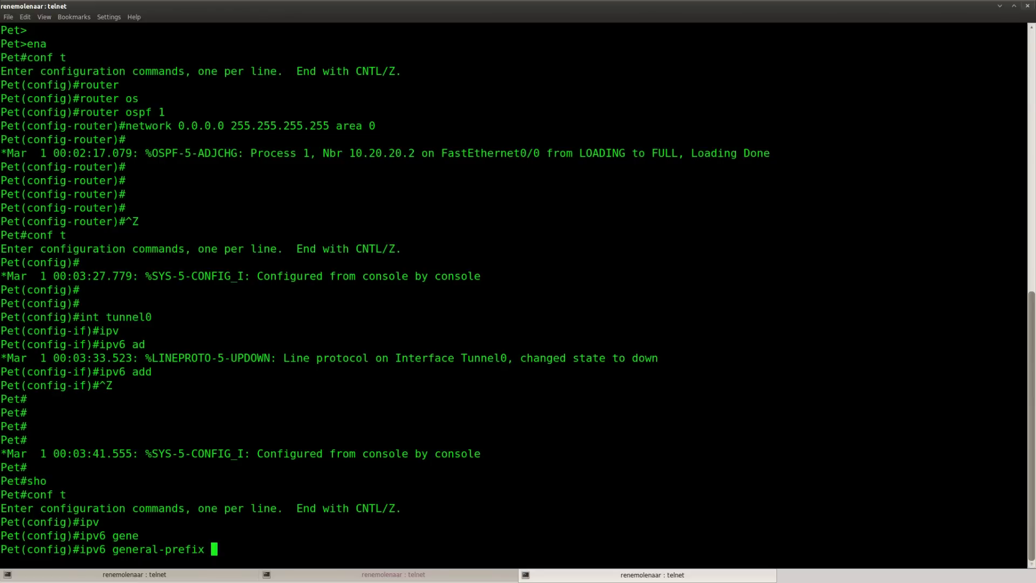
type("?TEST ?")
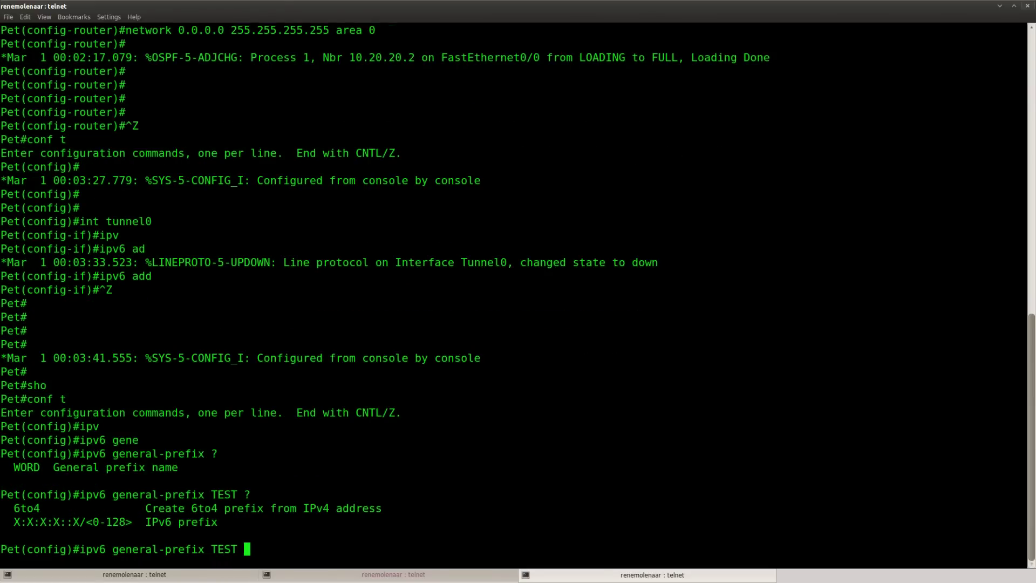
type("6")
key("Tab")
type("?")
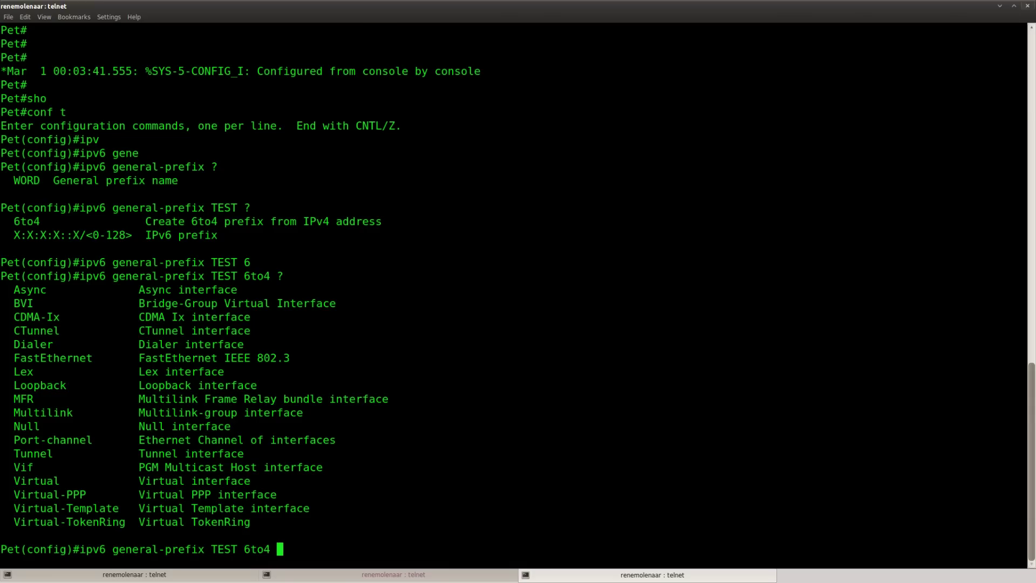
type("fas")
key("Tab")
type("0/0")
key("Return")
- Show the IPv6 general prefixes and copy the derived prefix 2002:A14:1403::/48
key("ctrl+z")
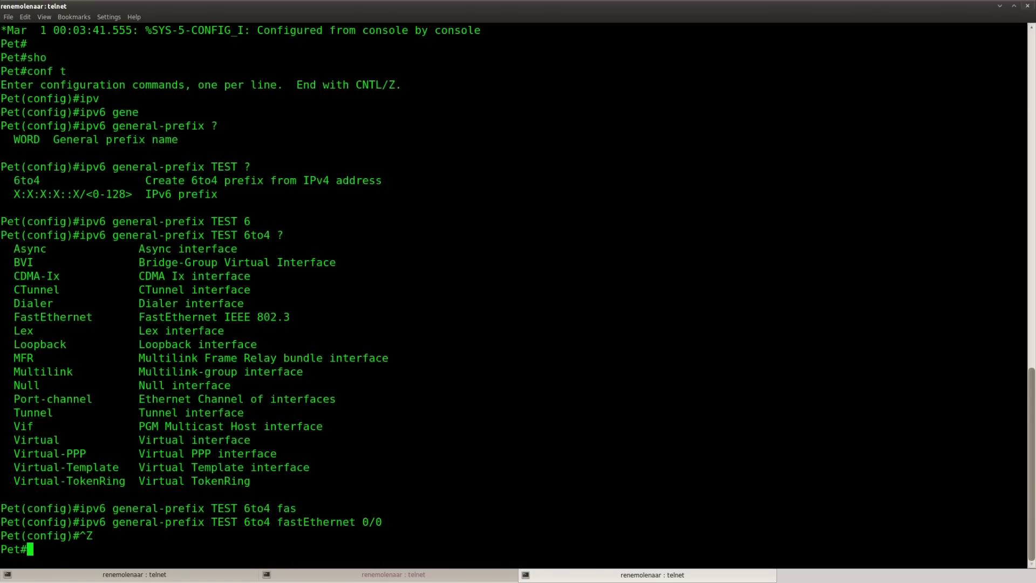
type("show ipv")
key("Tab")
type("gene")
key("Tab")
key("Return")
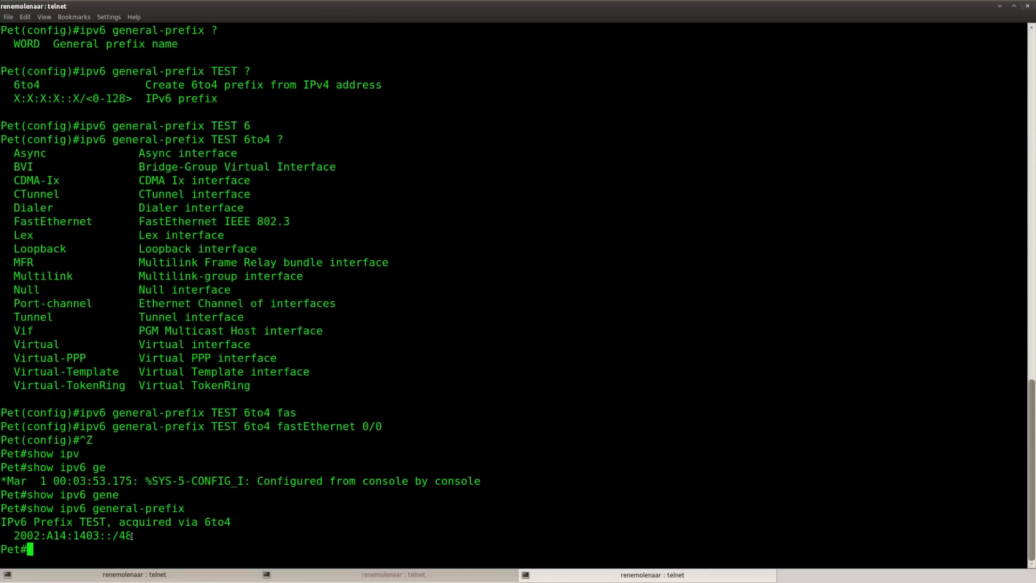
left_click_drag(131, 536, 19, 535)
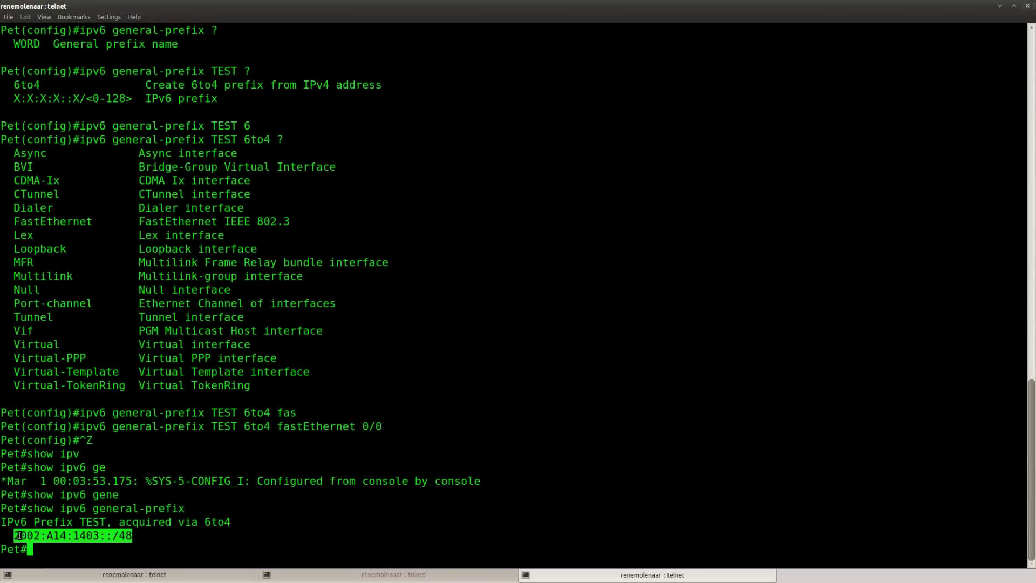
right_click(19, 536)
left_click(50, 431)
- Give interface tunnel 0 the IPv6 address 2002:A14:1403::3/64, built from the copied prefix
key("Return")
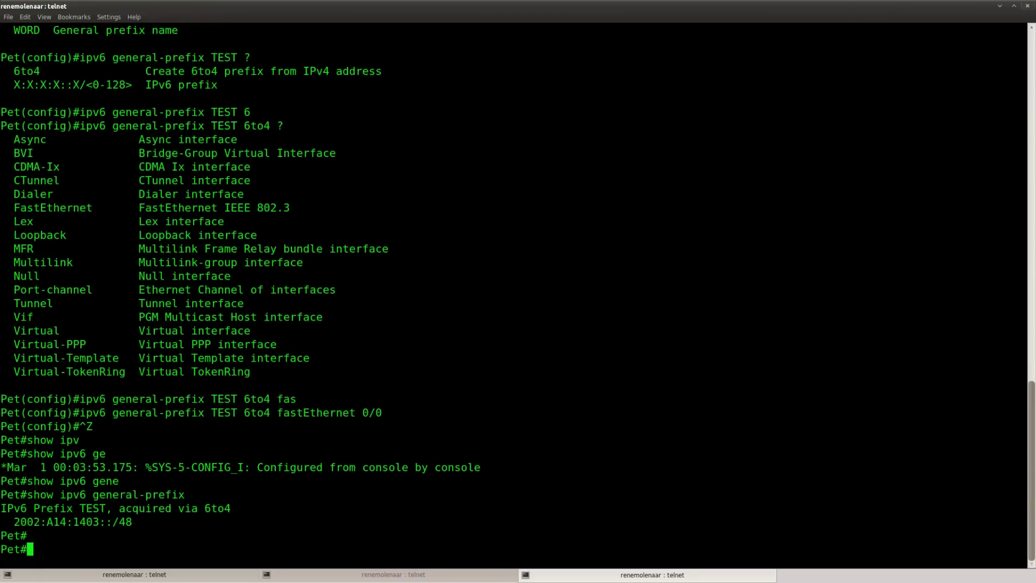
key("Return")
type("conf t")
key("Return")
type("int tunne")
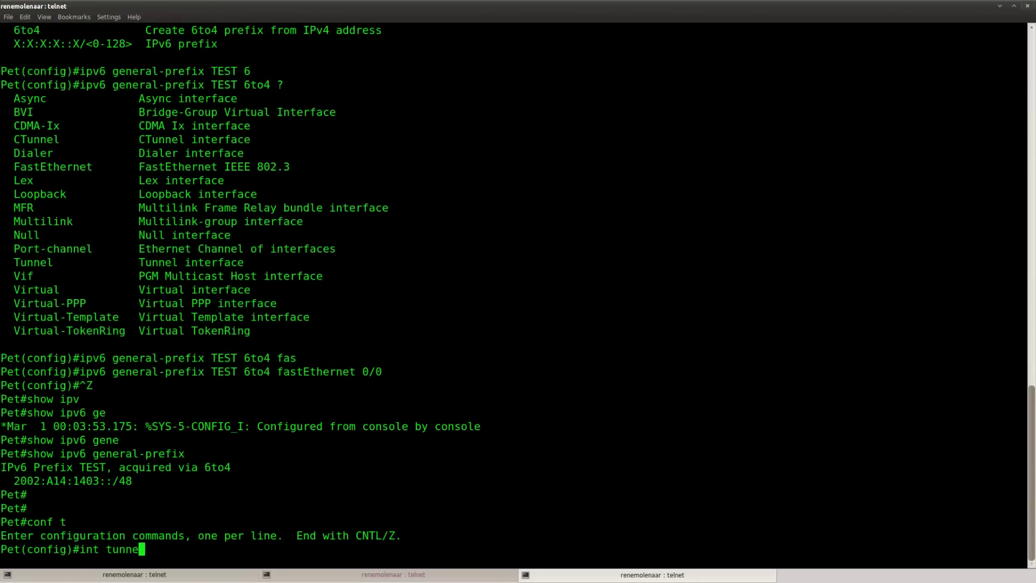
key("Tab")
type("0")
key("Return")
type("ipv")
key("Tab")
type("add")
key("Tab")
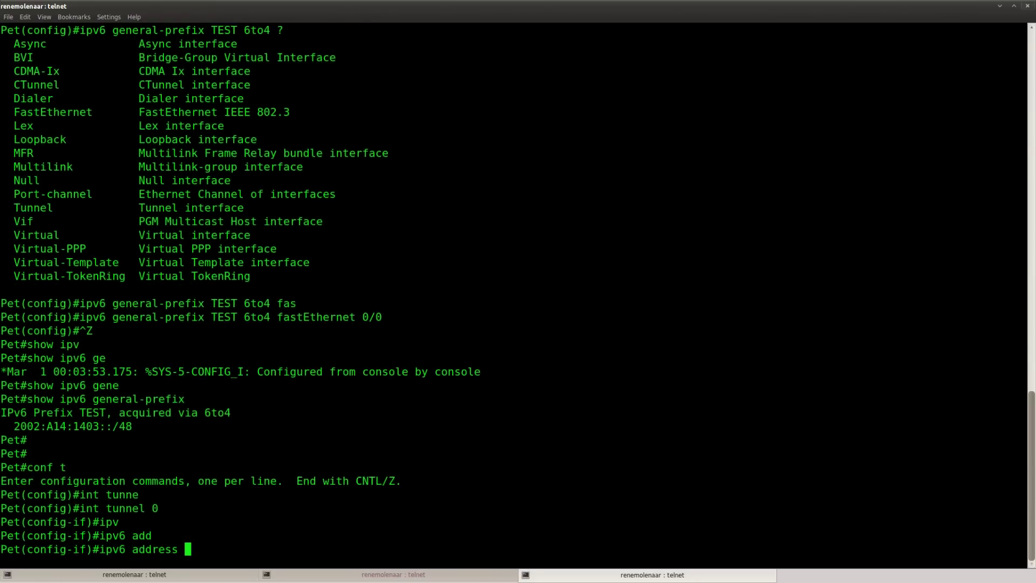
key("ctrl+shift+v")
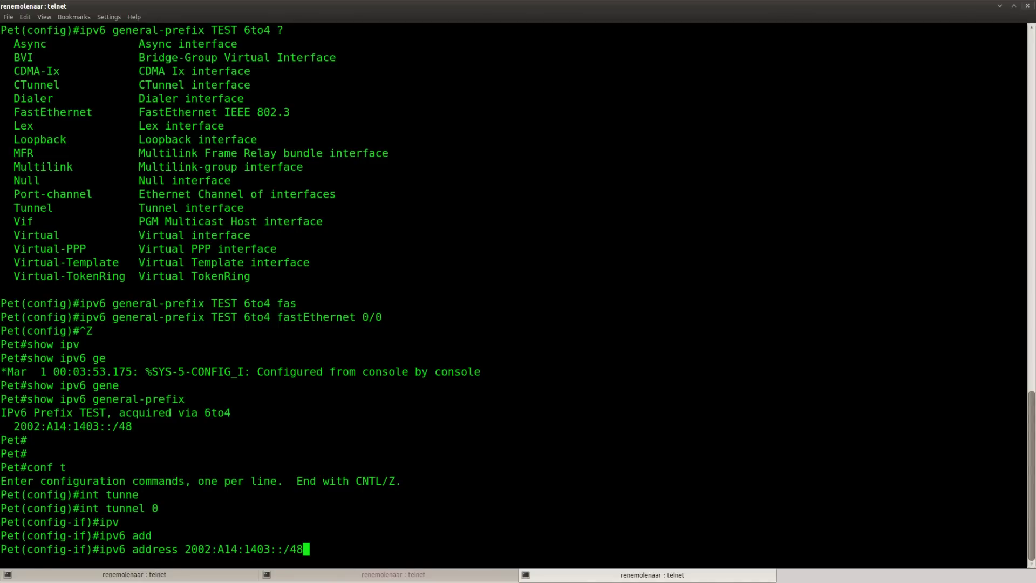
key("BackSpace")
key("BackSpace")
type("64")
key("Left")
key("Left")
key("Left")
type("3")
key("Return")
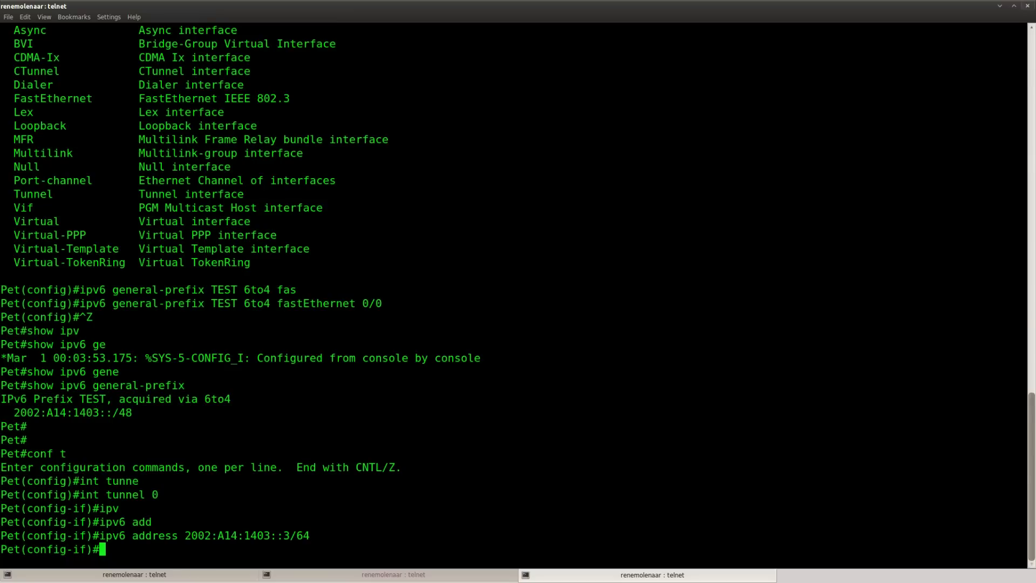
- Set FastEthernet 0/0 as the tunnel source
type("tunn")
key("Tab")
type("sour")
key("Tab")
type("fas")
key("Tab")
type("0/")
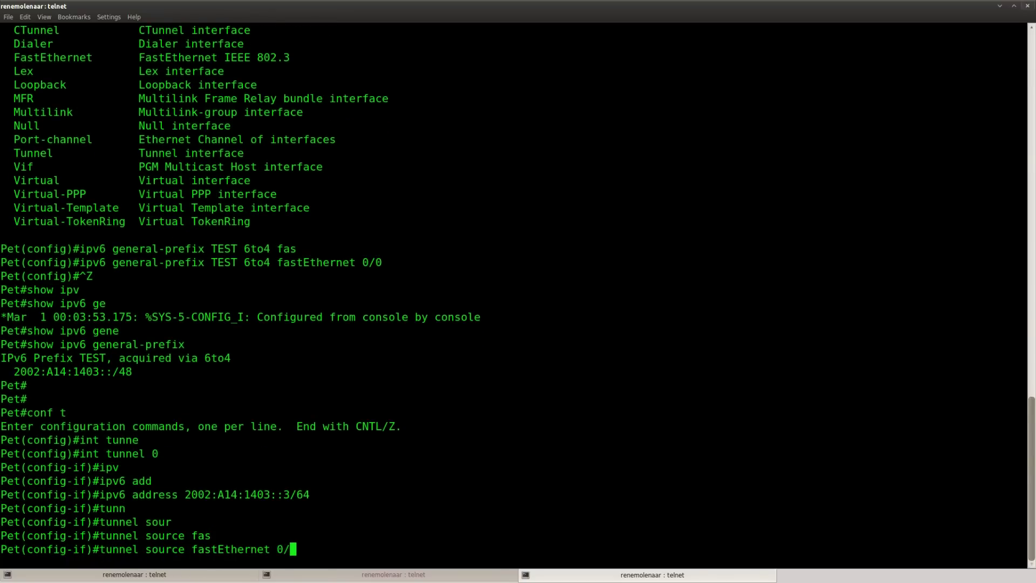
type("0")
key("Return")
- Set the tunnel mode to ipv6ip 6to4 and exit the interface
type("tunn")
key("Tab")
type("mod")
key("Tab")
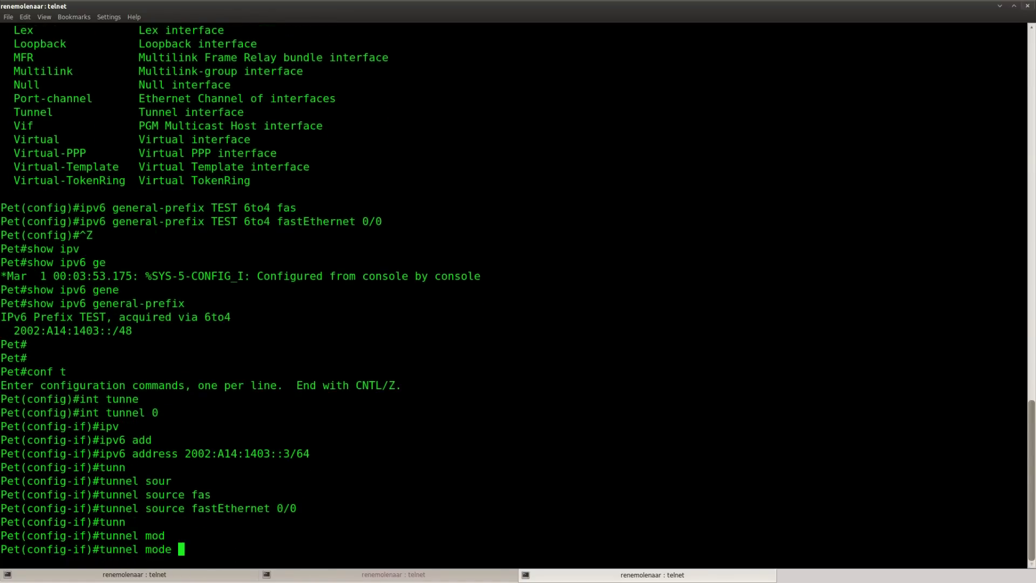
type("ipv")
key("Tab")
type("6i")
key("Tab")
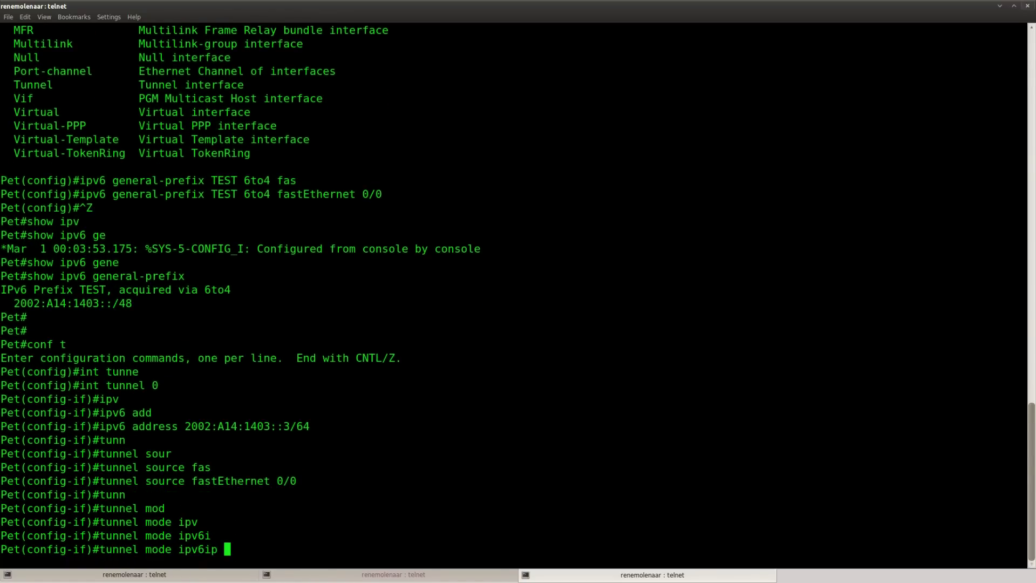
type("6")
- Add the static route 2002::/16 via tunnel 0 and leave configuration mode
key("Tab")
key("Return")
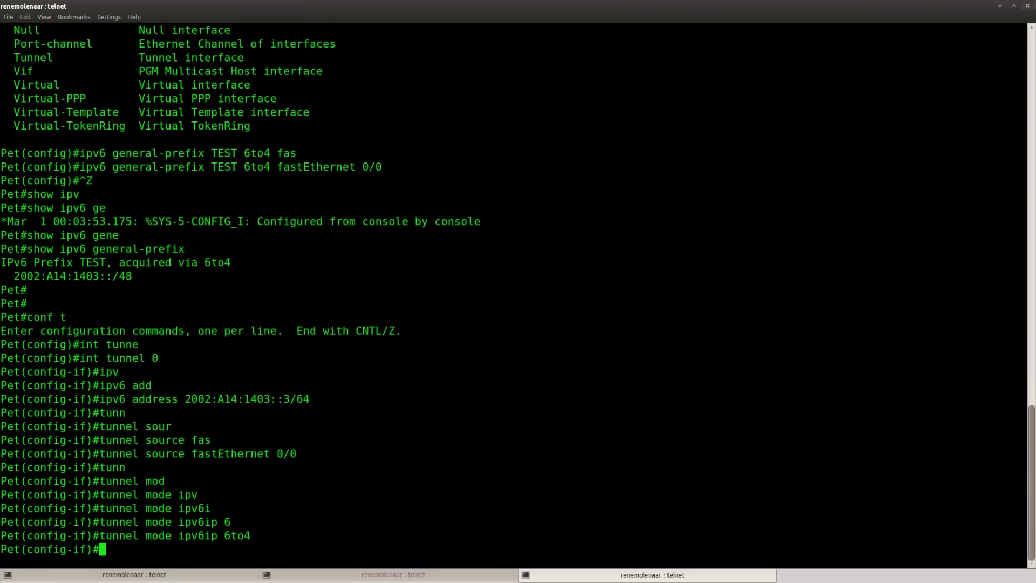
type("exit")
key("Return")
type("ipv")
key("Tab")
key("Tab")
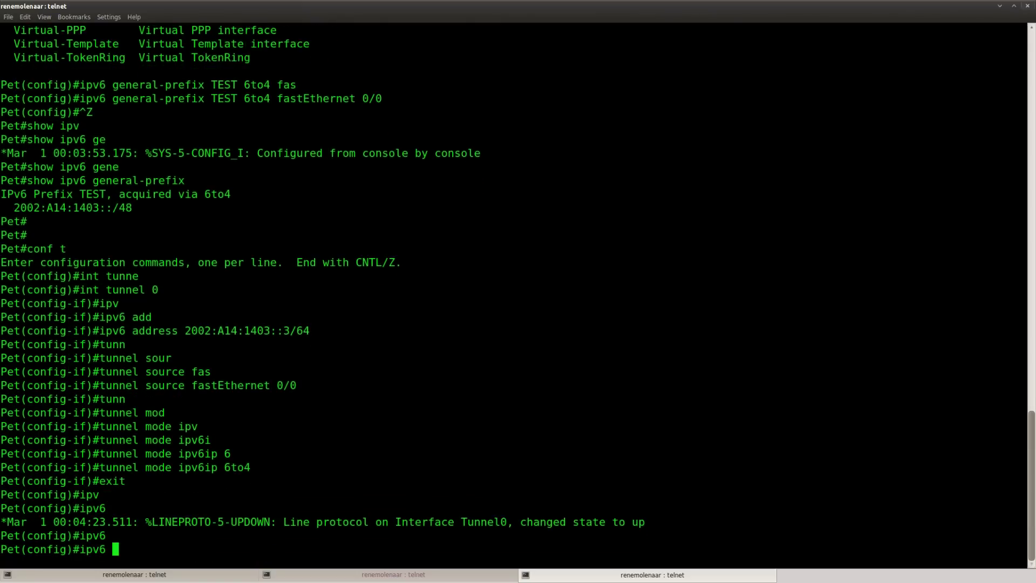
key("Tab")
type("rou")
key("Tab")
type("2002:")
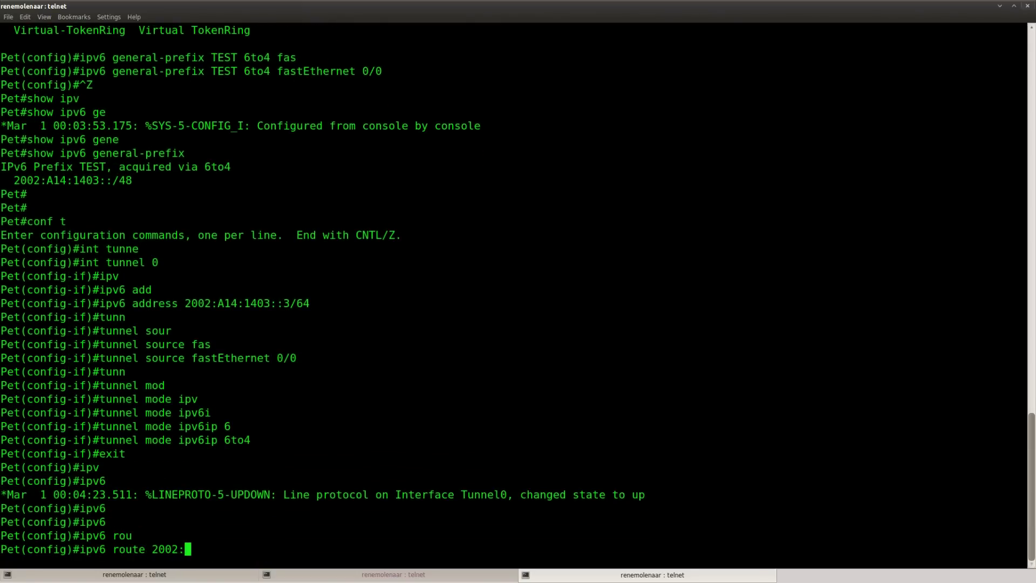
type(":/16 tunn")
key("Tab")
type("0")
key("Return")
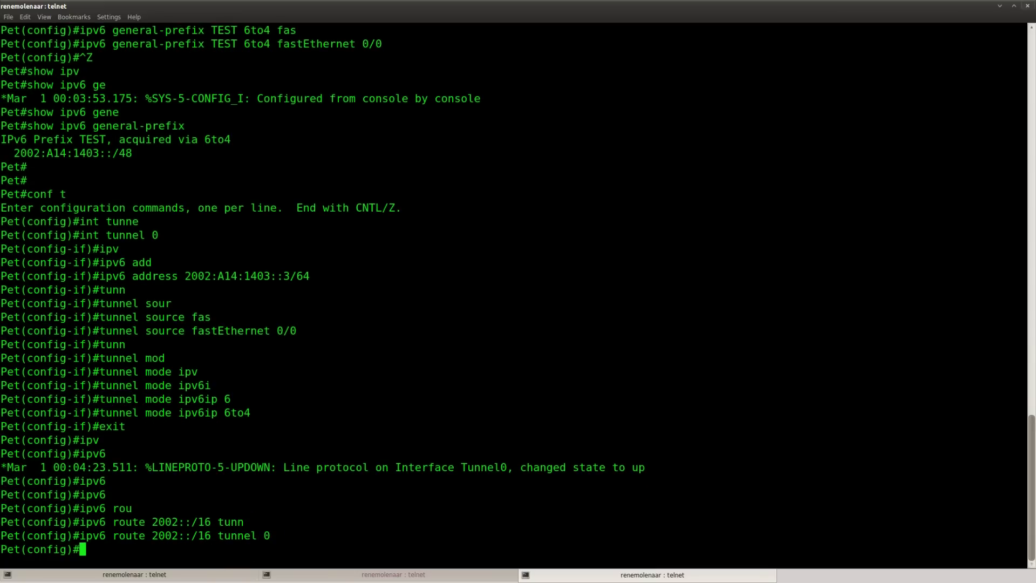
key("Return")
key("Return")
key("ctrl+z")
key("Return")
key("Return")
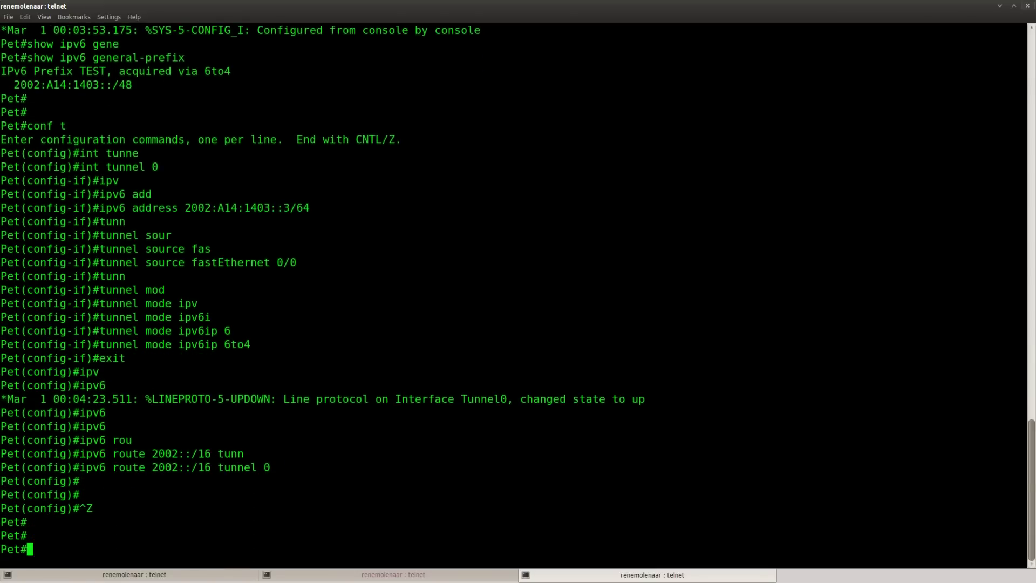
- Run 'show ipv6 interface brief' and copy Tunnel0's address 2002:A14:1403::3
type("sho")
key("Tab")
type("ipv")
key("Tab")
type("int")
key("Tab")
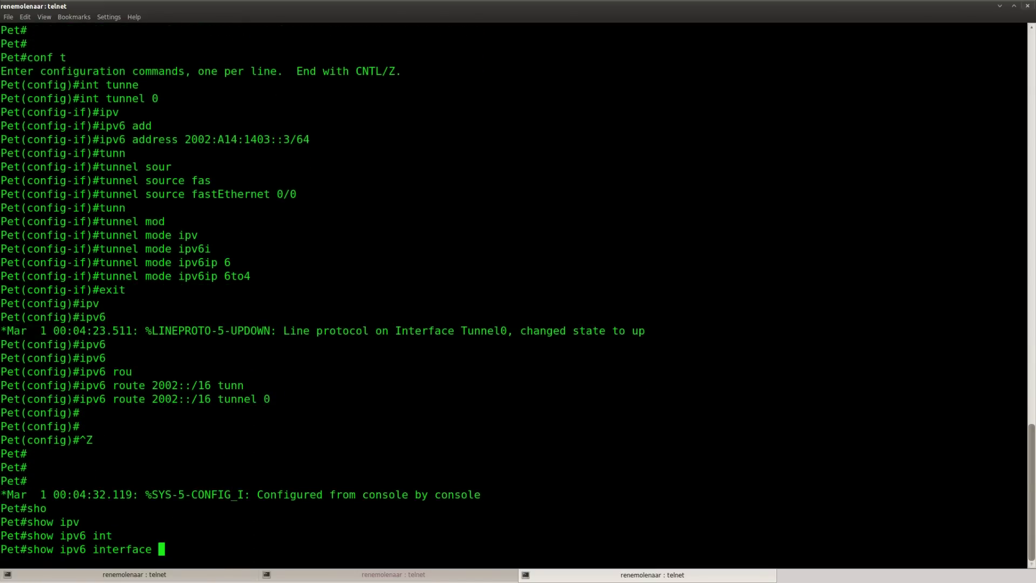
type("brief")
key("Return")
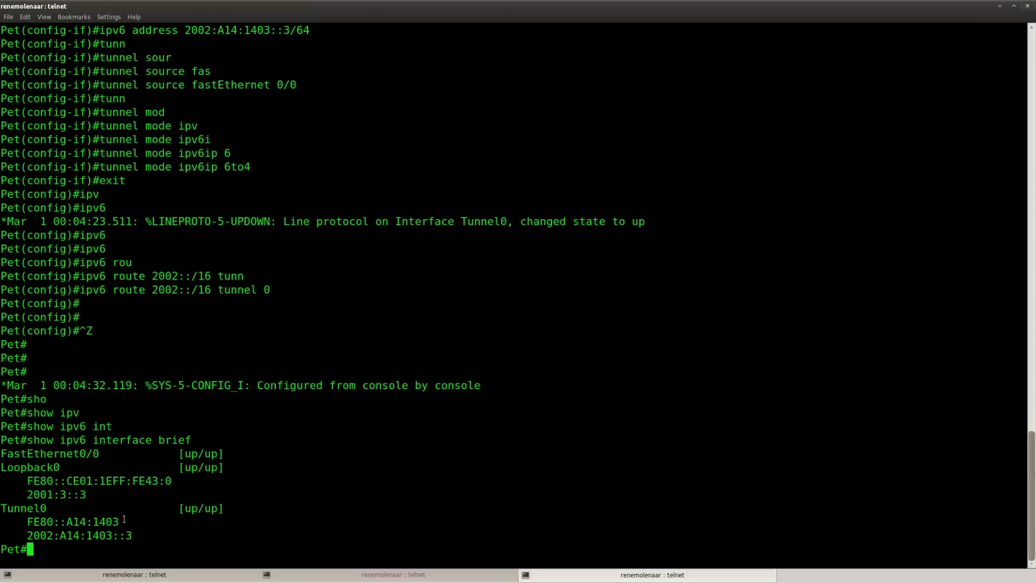
left_click_drag(132, 536, 28, 535)
right_click(46, 535)
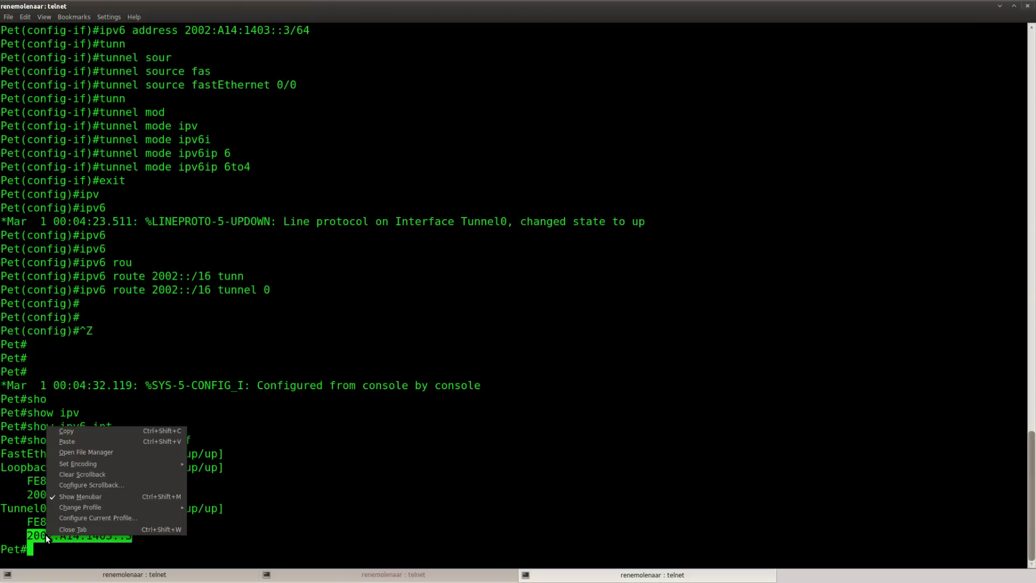
left_click(81, 430)
- From router Pim, ping 2002:A14:1403::3 repeatedly with 100 percent success
left_click(104, 575)
key("Return")
key("ctrl+z")
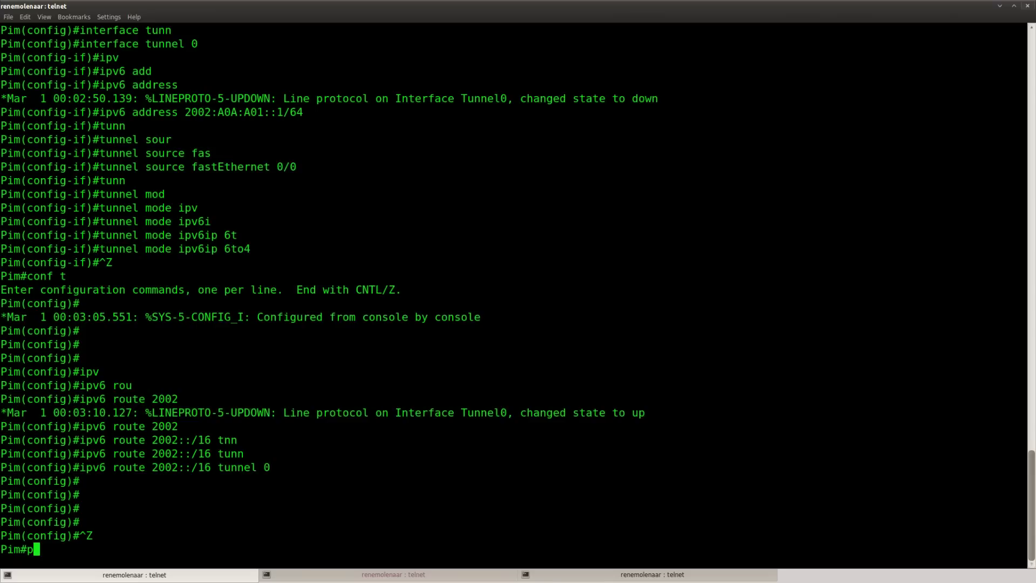
type("pi")
key("Tab")
key("ctrl+shift+v")
key("Return")
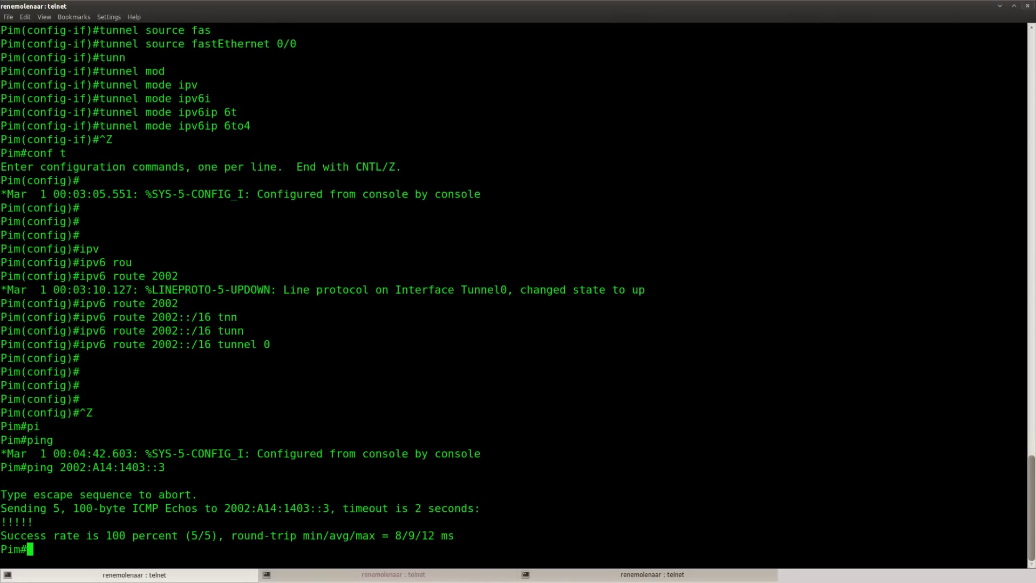
key("Return")
key("Return")
key("Return")
key("Return")
key("Up")
key("Return")
key("Return")
key("Return")
key("Return")
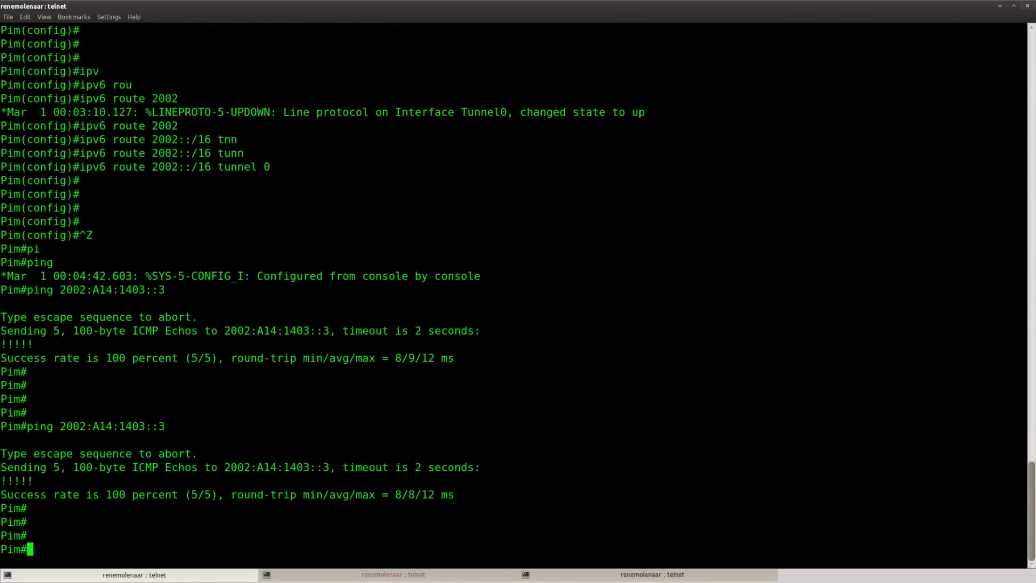
key("Up")
key("Return")
key("Return")
key("Return")
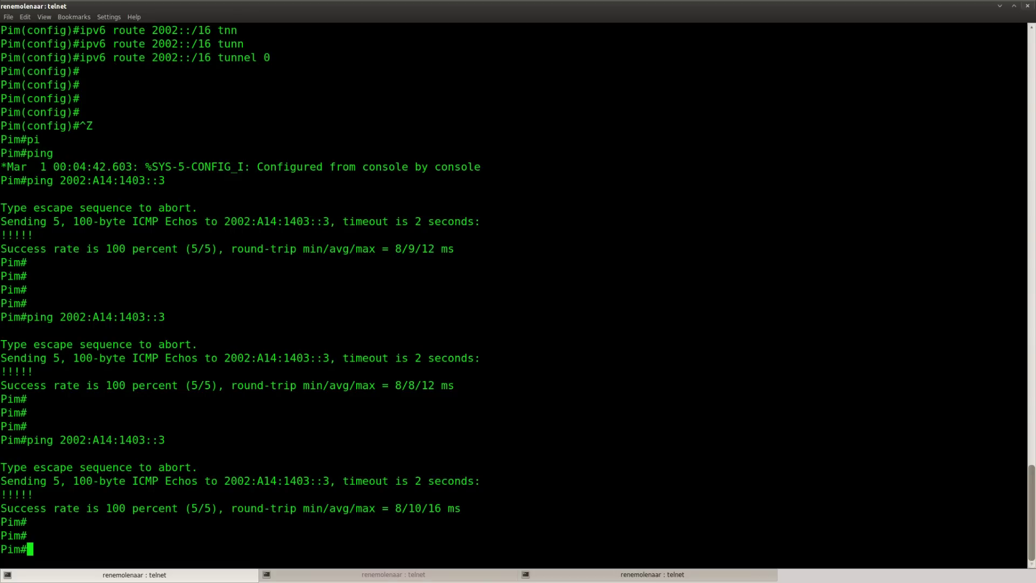
scroll(518, 292, "up", 1)
key("Return")
key("Return")
key("Return")
key("Return")
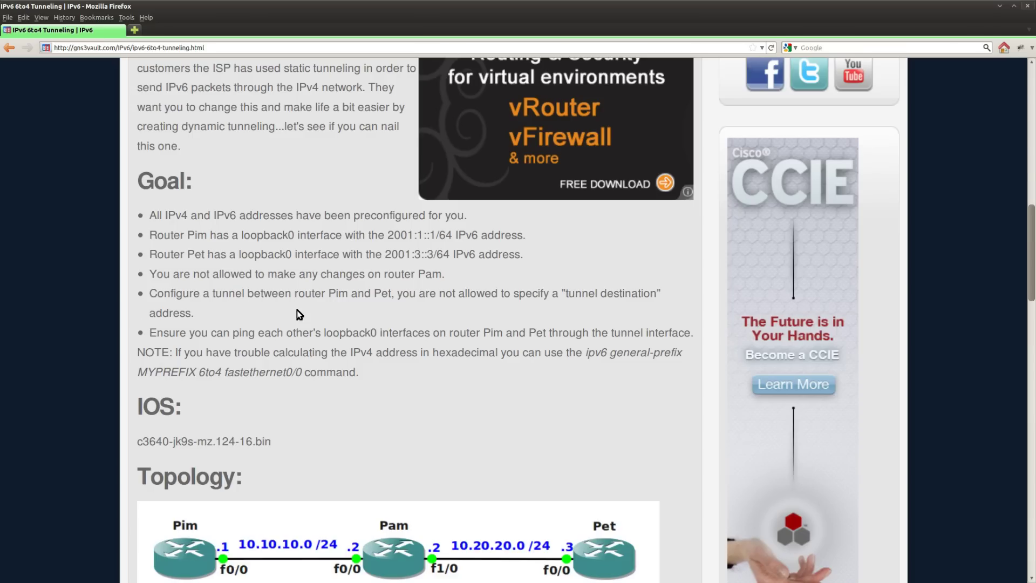
left_click_drag(694, 331, 150, 332)
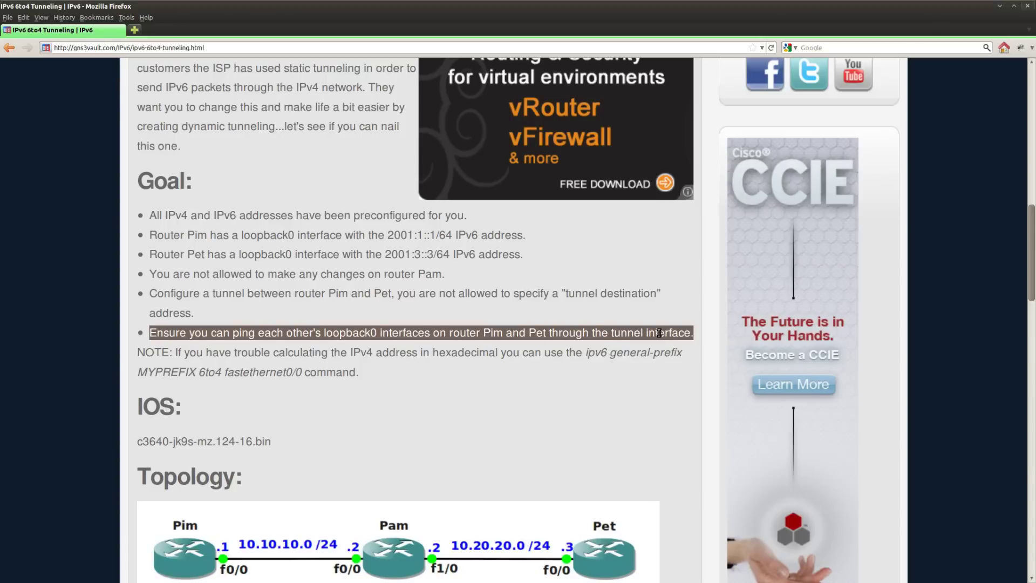
left_click(597, 375)
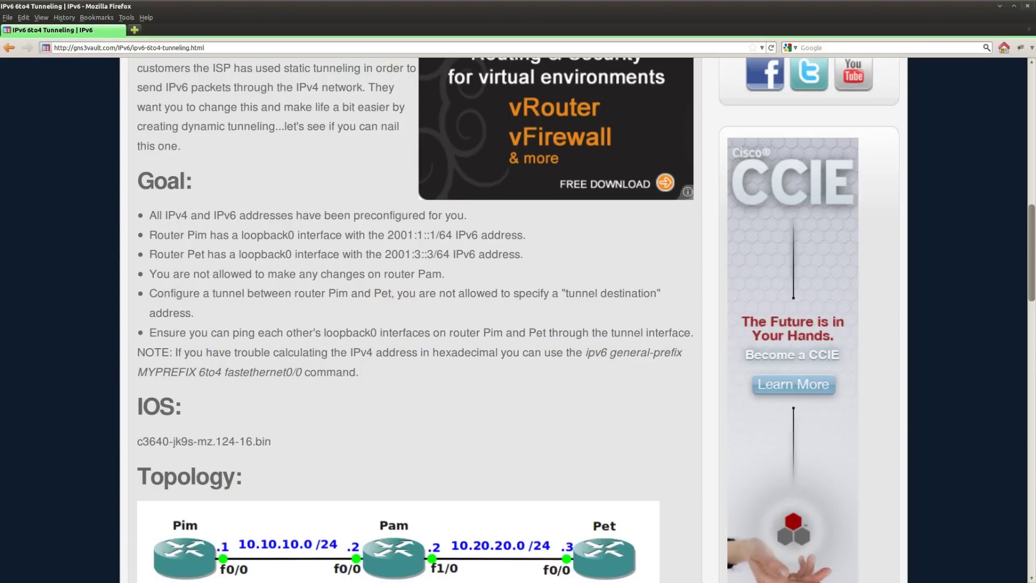
key("alt+Tab")
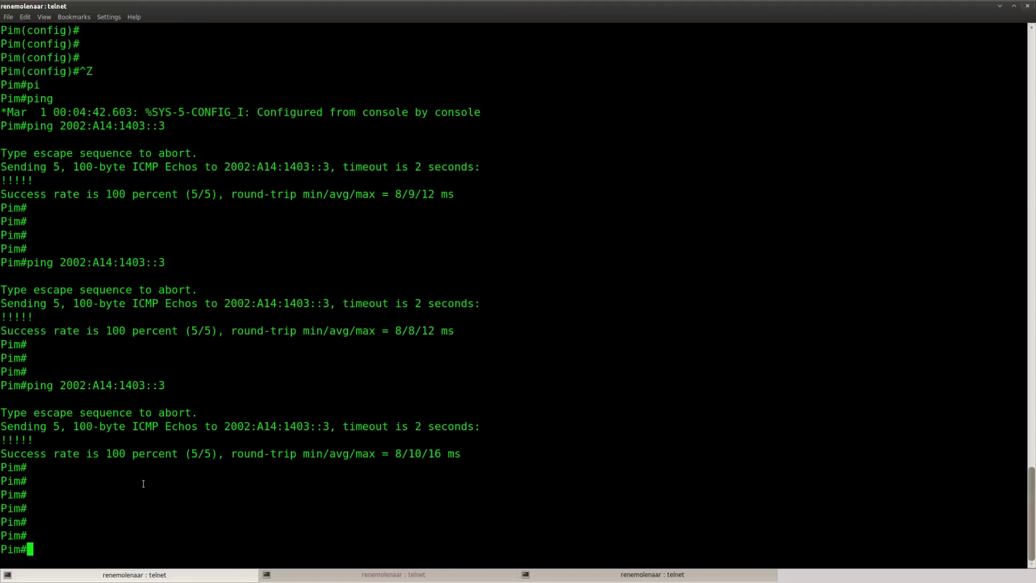
- Enter configuration mode on Pim and begin an ipv6 route command
key("Return")
key("Return")
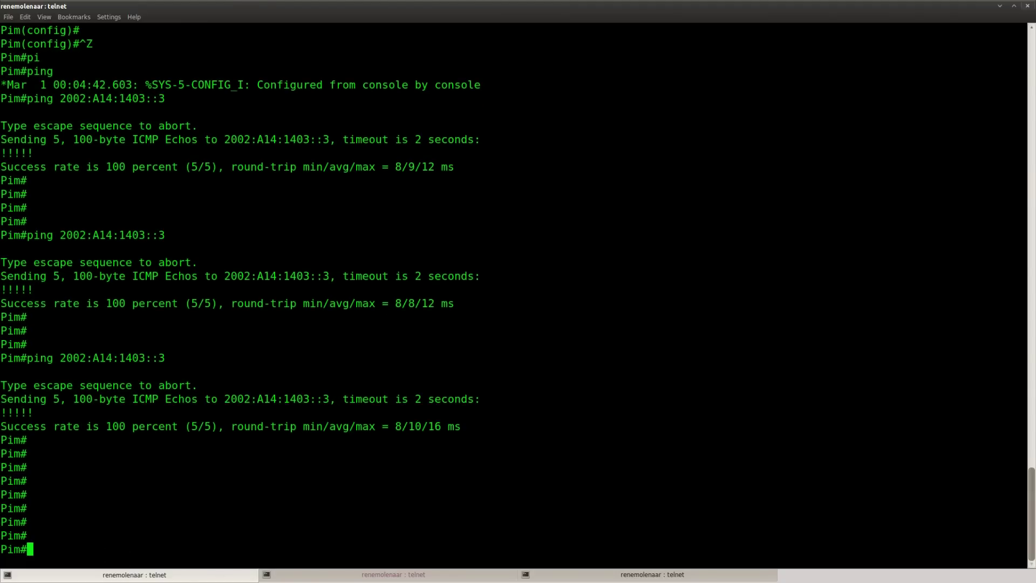
type("conf t")
key("Return")
type("ipv")
key("Tab")
type("rou")
key("Tab")
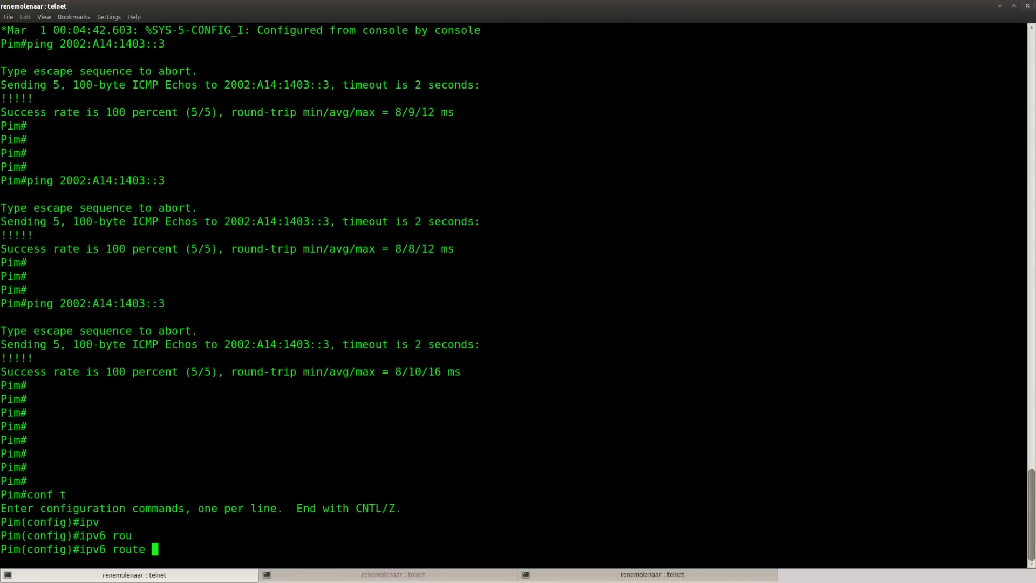
- Copy Pet's loopback 2001:3::3 and complete Pim's route 2001:3::3/128 via tunnel 0
left_click(615, 574)
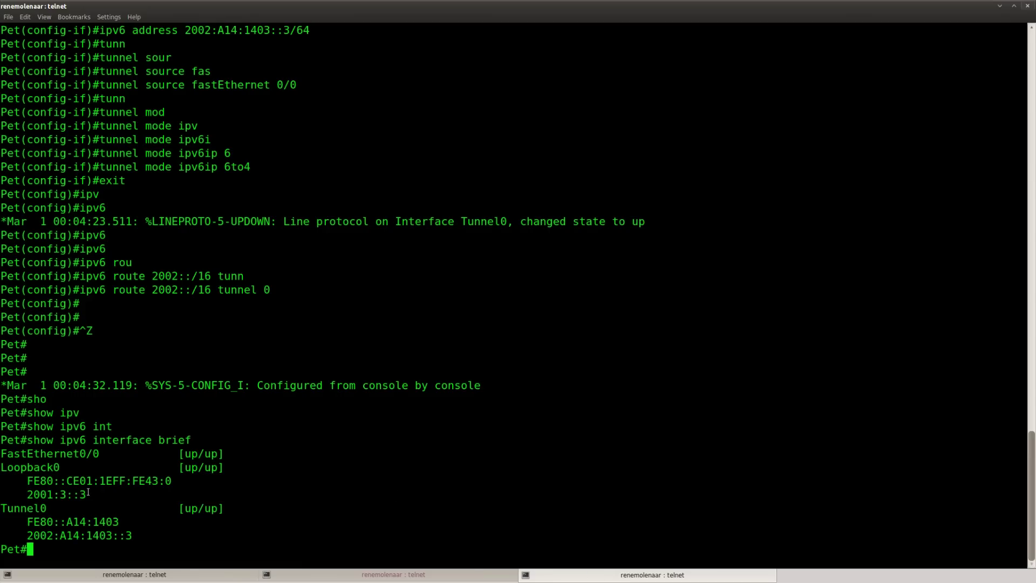
left_click_drag(88, 492, 25, 494)
right_click(50, 495)
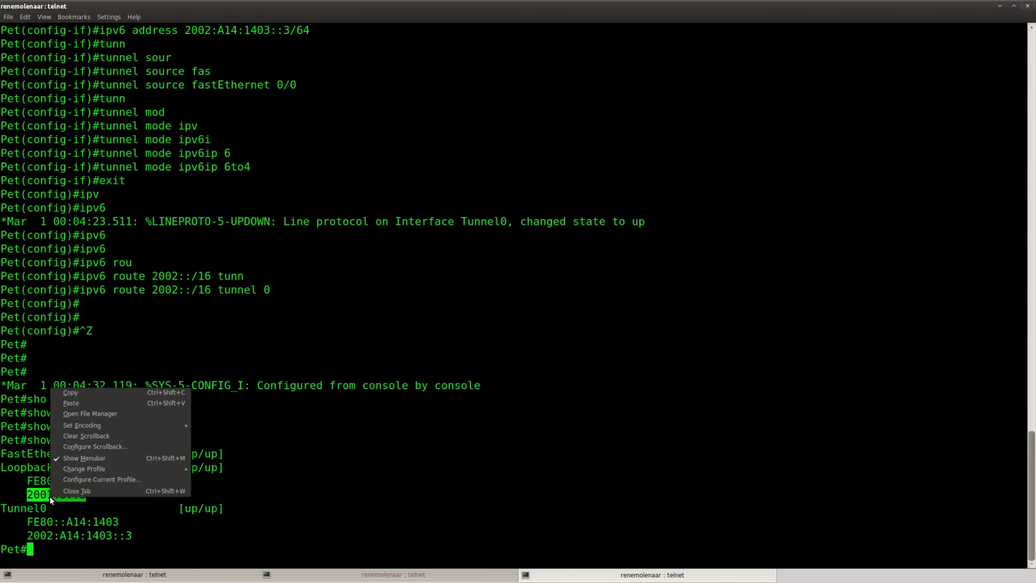
left_click(72, 392)
left_click(116, 575)
right_click(155, 529)
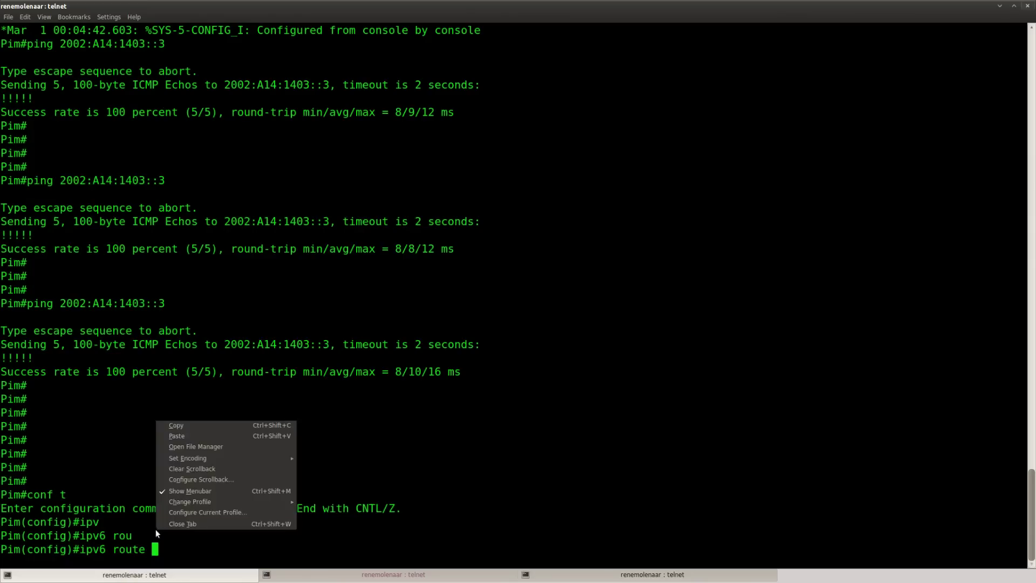
left_click(180, 435)
type("?/128")
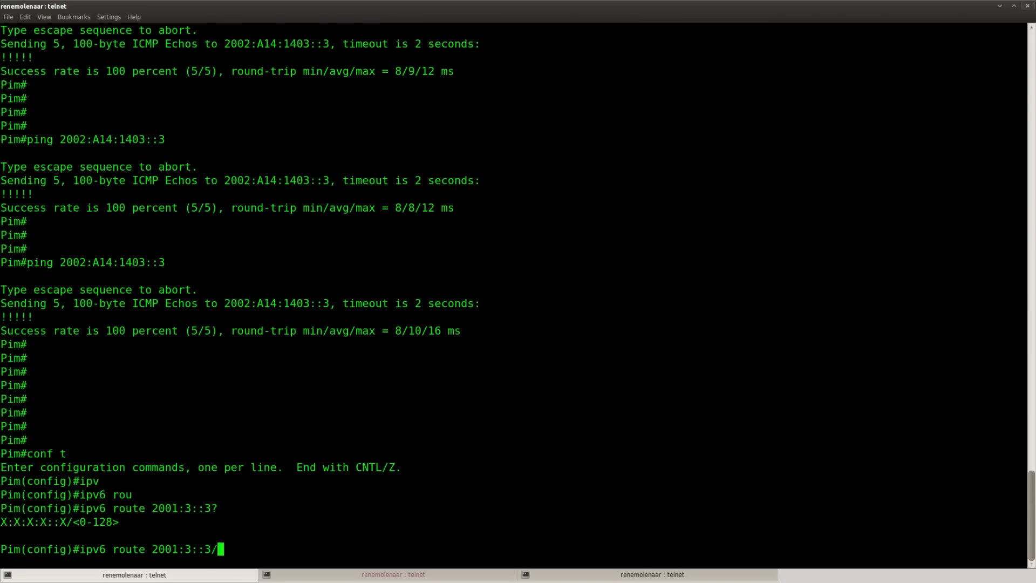
type(" ?tunn")
key("Tab")
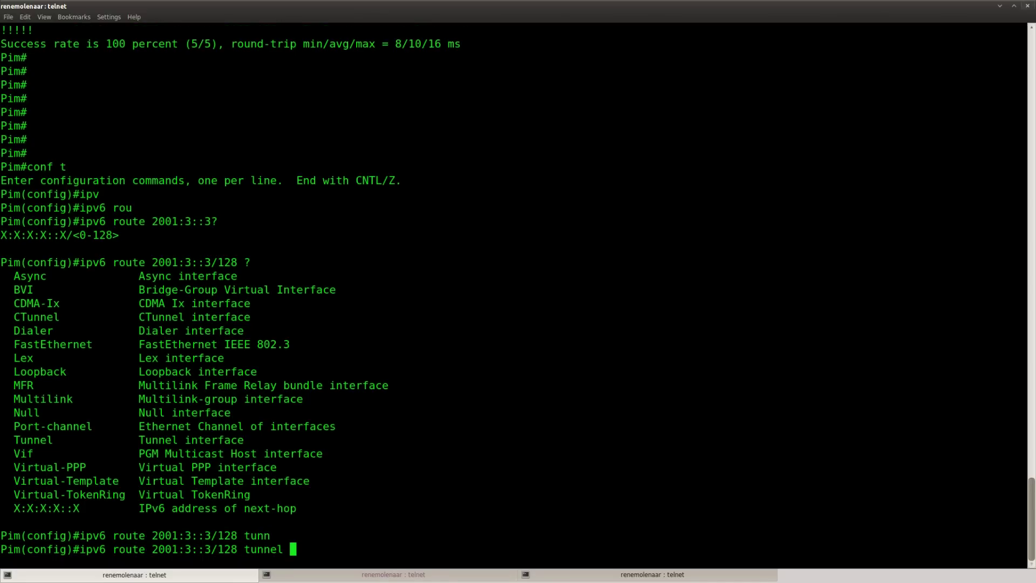
type("0")
key("Return")
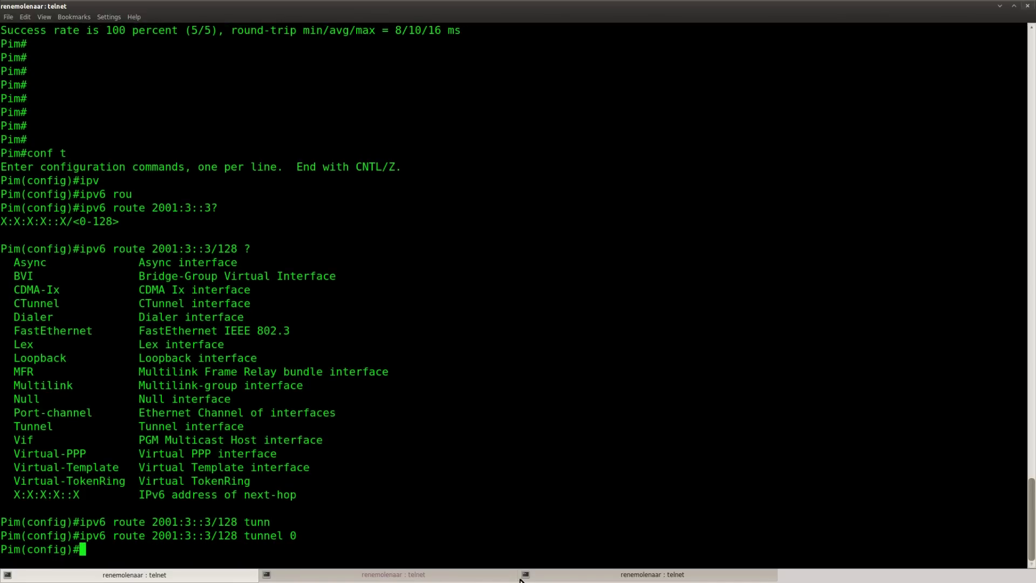
- List Pim's IPv6 interface addresses with do show ipv6 int brief
left_click(590, 576)
left_click(223, 580)
key("Return")
type("do show ipv")
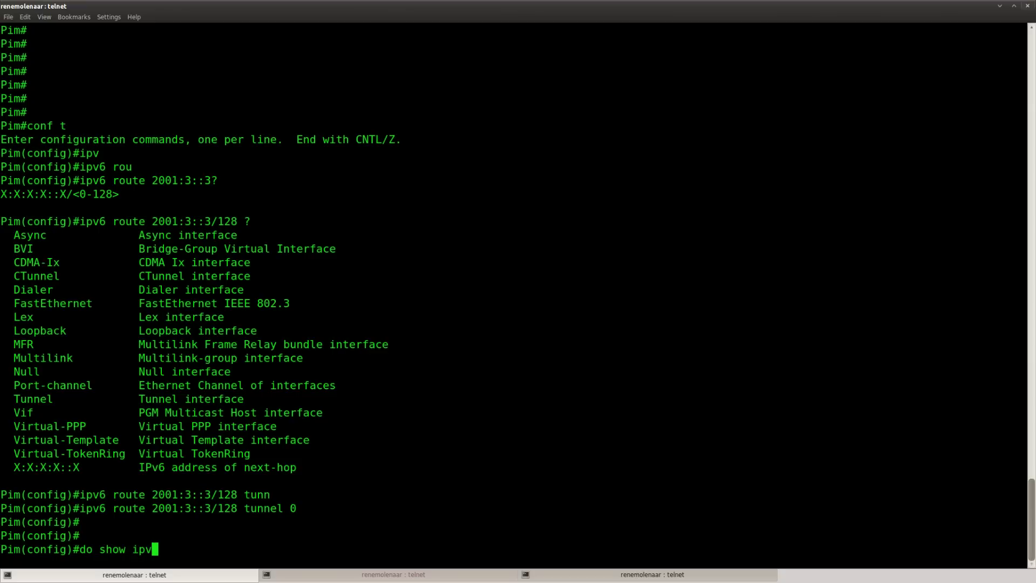
key("Tab")
type("6 int brief")
key("Return")
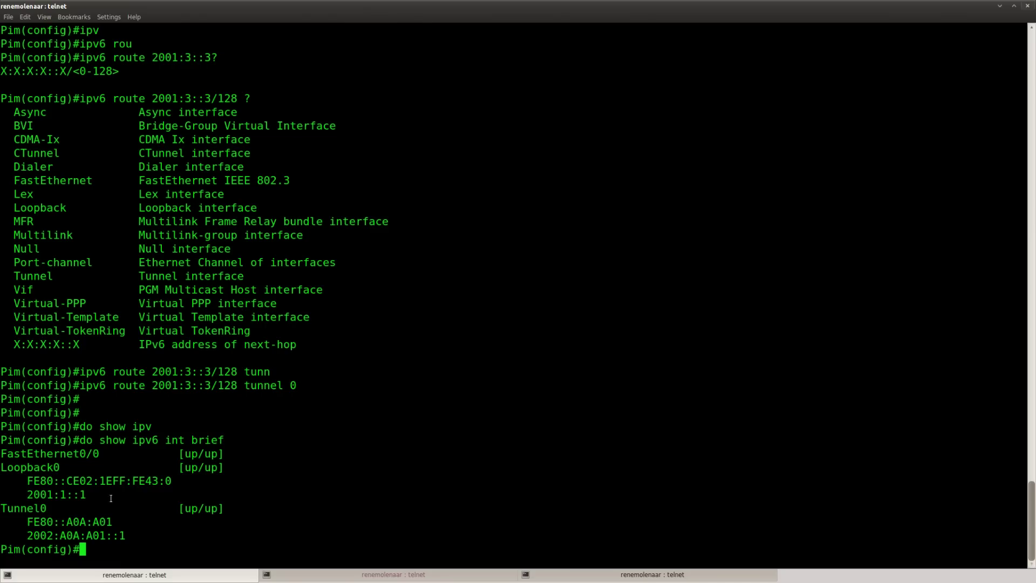
- Copy Pim's loopback address 2001:1::1 for use on Pet
left_click_drag(84, 494, 26, 494)
right_click(31, 494)
left_click(98, 500)
right_click(29, 494)
left_click(51, 389)
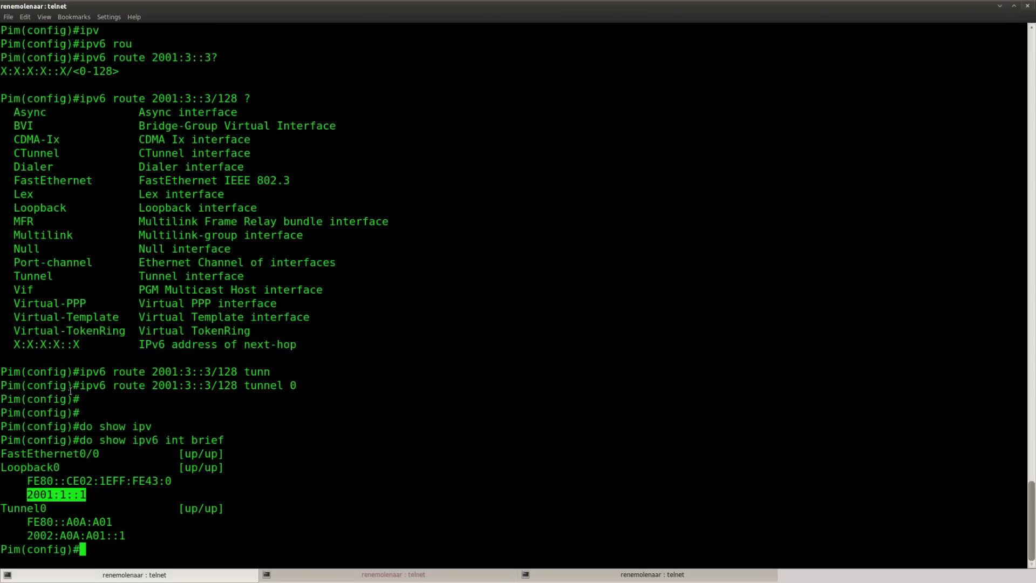
left_click(584, 575)
- Abandon a half-typed ping and enter configuration mode on Pet
key("Return")
key("Return")
type("pi")
key("Tab")
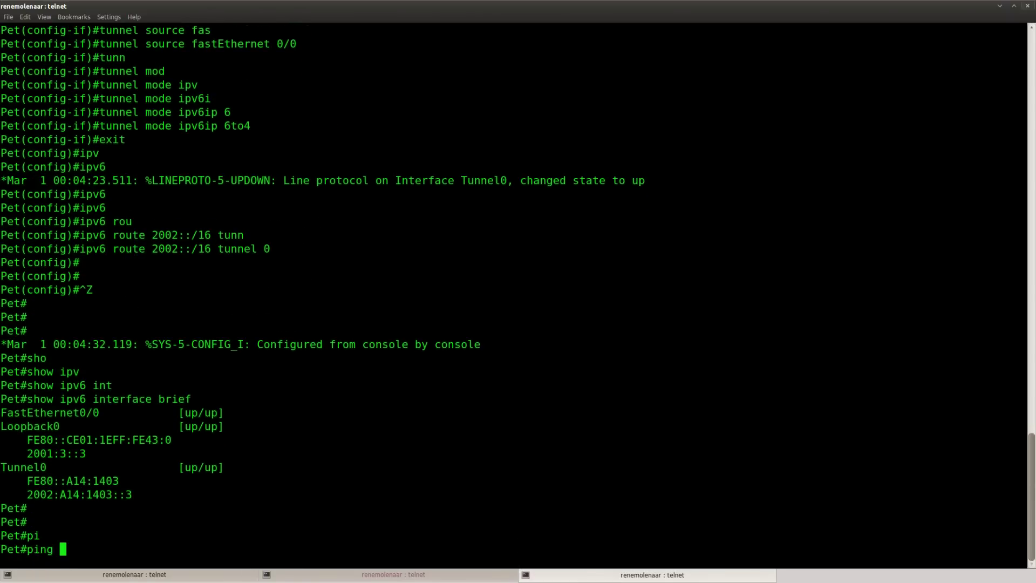
key("BackSpace")
key("BackSpace")
key("BackSpace")
key("BackSpace")
key("BackSpace")
type("conf t")
key("Return")
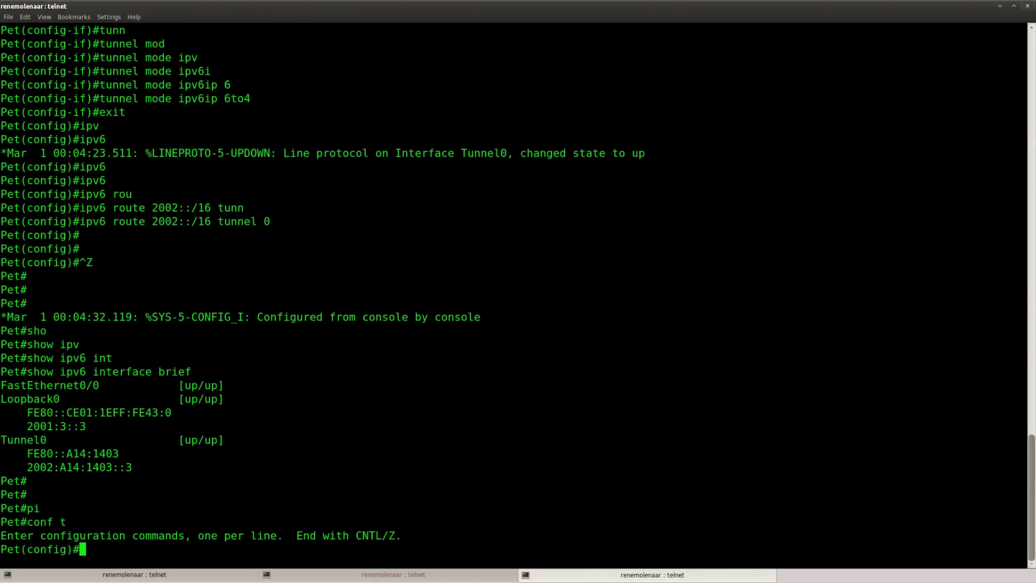
- Add Pet's route ipv6 route 2001:1::1/128 tunnel 0
type("ipv")
key("Tab")
type("rou")
key("Tab")
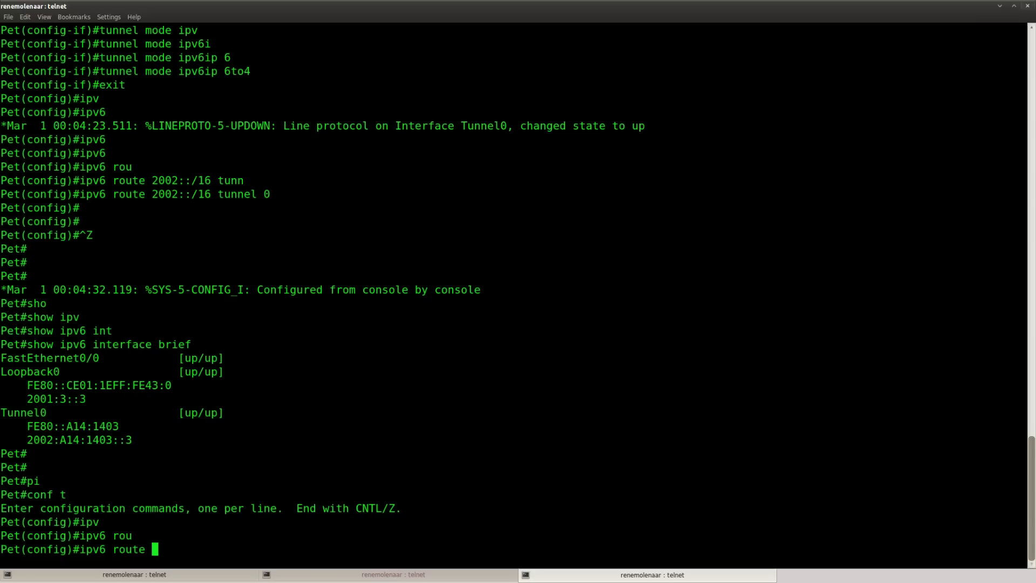
type("2001:1::1 tunn")
key("Tab")
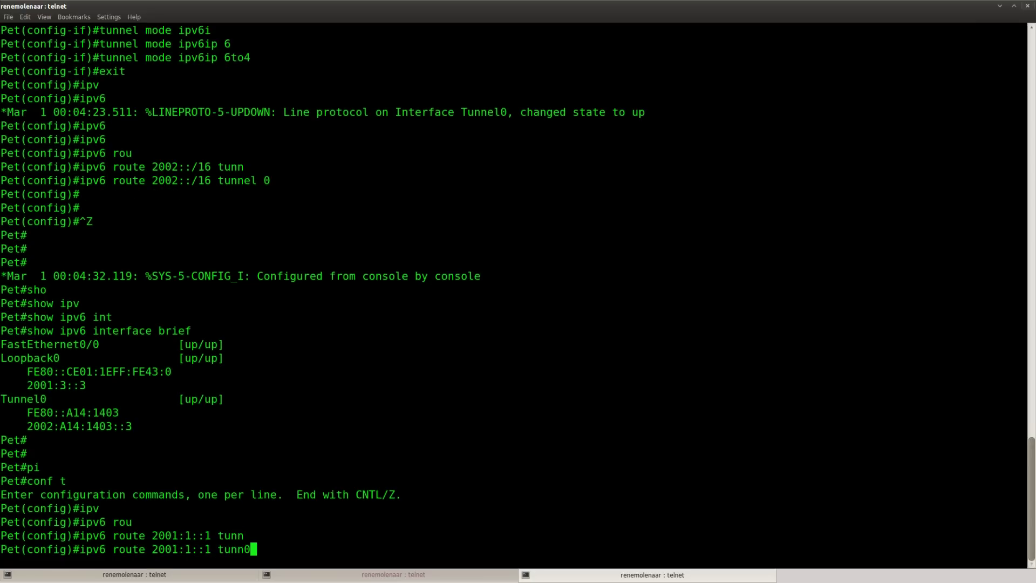
key("BackSpace")
key("BackSpace")
key("BackSpace")
key("BackSpace")
key("BackSpace")
type("/128 tunn")
key("Tab")
type("0")
key("Return")
- Leave configuration mode on Pet and ping Pim's loopback 2001:1::1
key("Return")
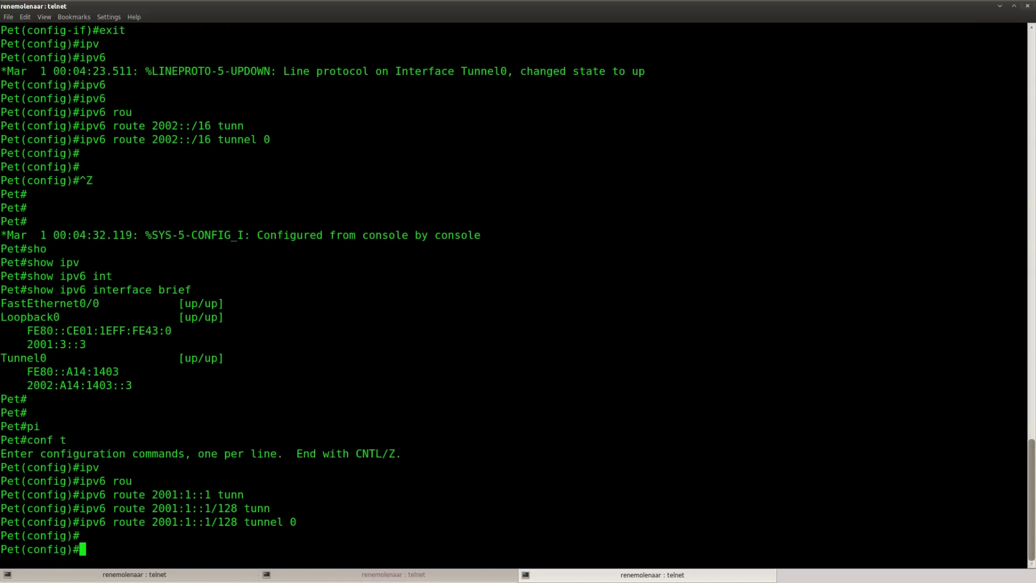
key("ctrl+z")
key("Return")
key("Return")
type("pi")
key("Tab")
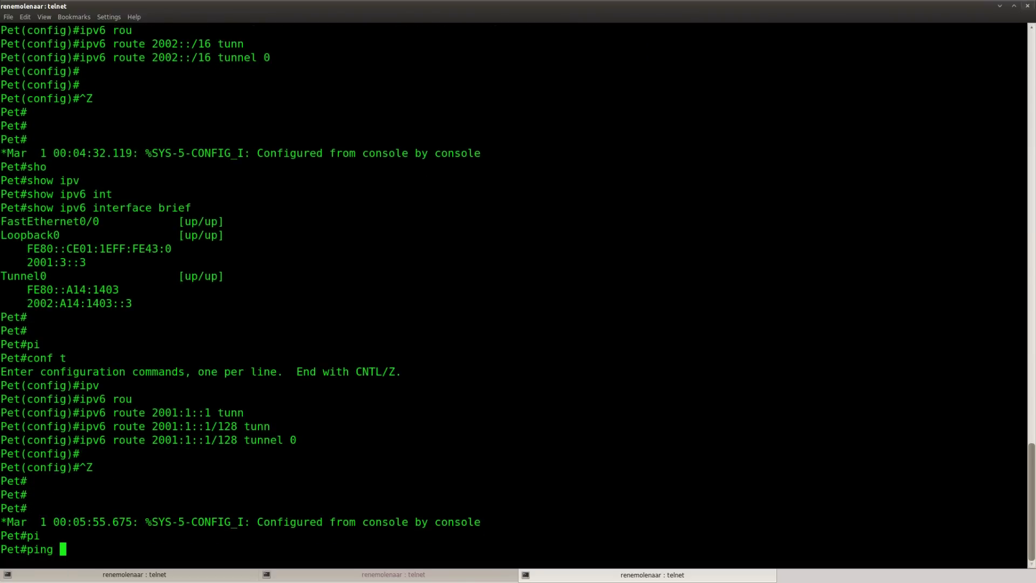
type("2001:1::1")
key("Return")
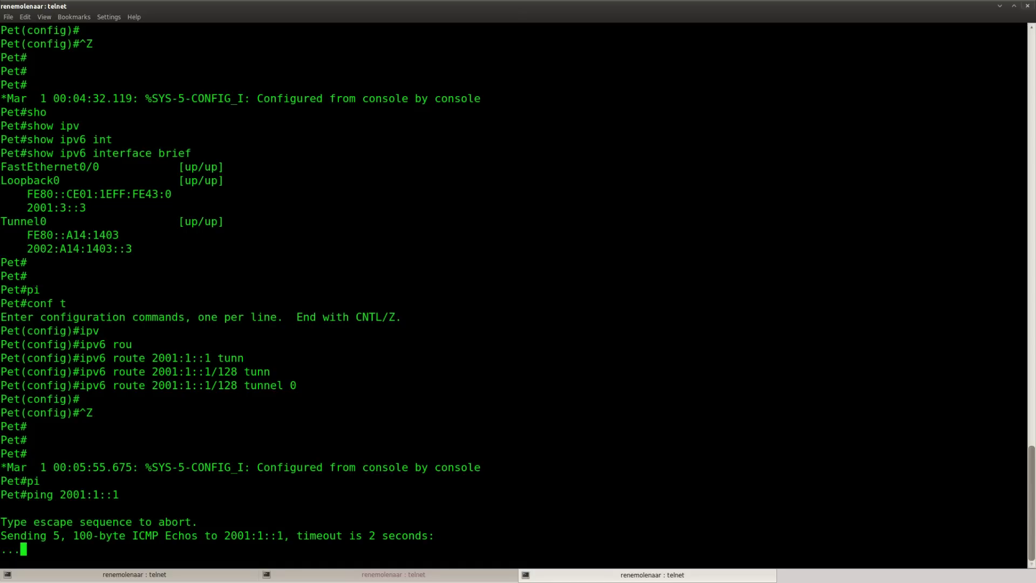
- Repeat Pet's ping to 2001:1::1, which again fails at 0 percent
key("alt+Tab")
left_click(94, 495)
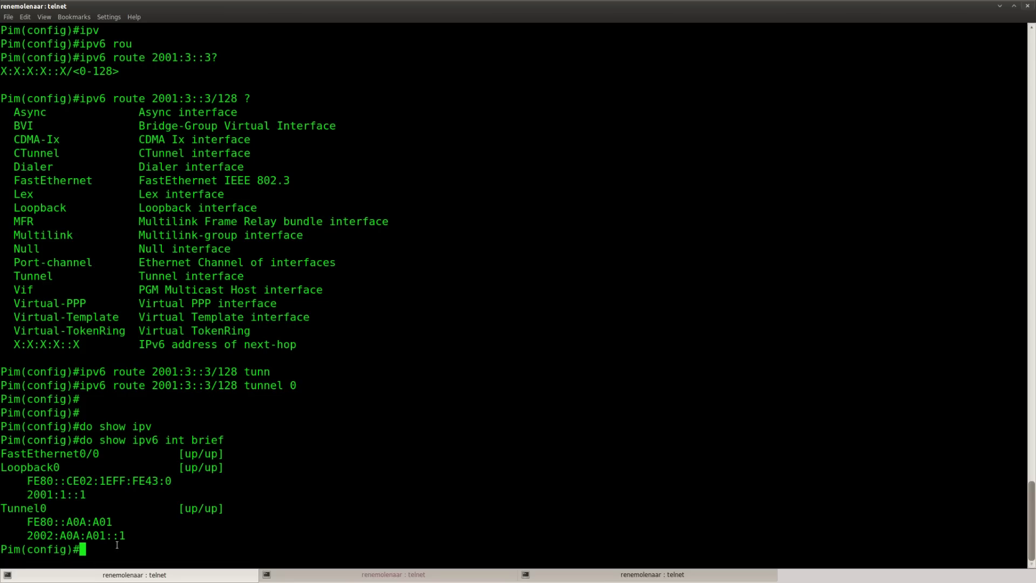
left_click(638, 576)
key("Up")
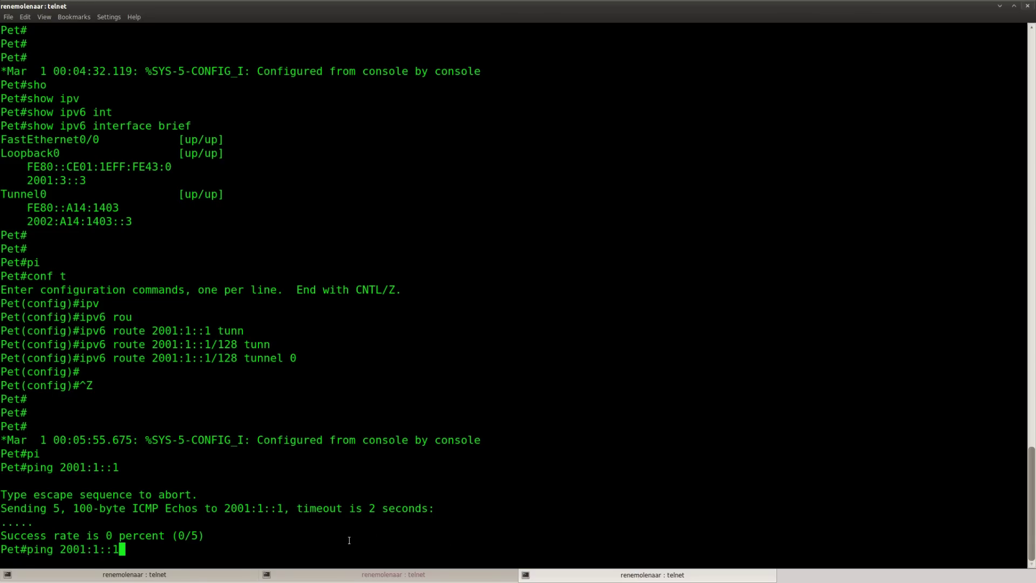
key("Return")
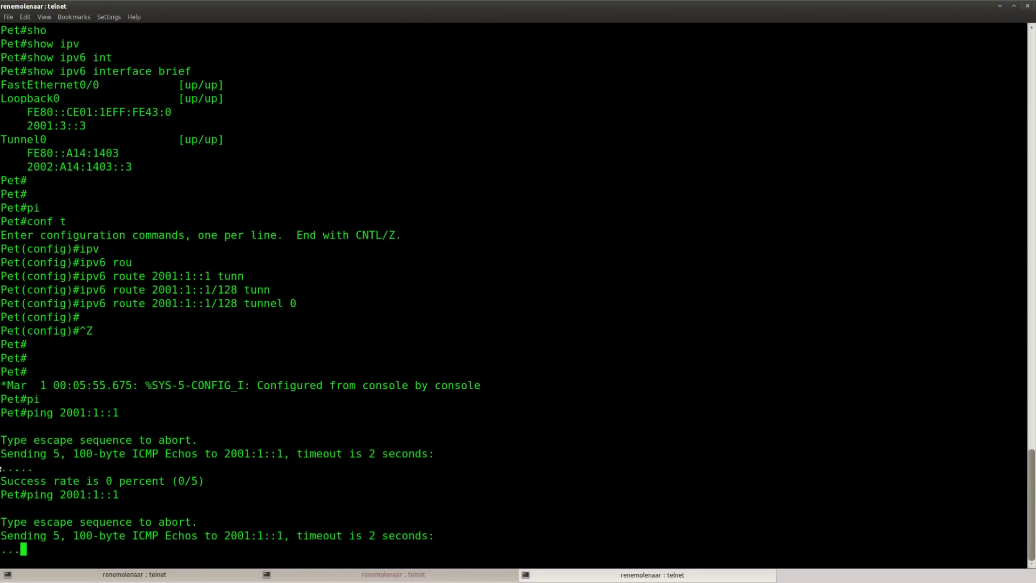
- Exit configuration mode on Pim with Ctrl+Z
key("alt+Tab")
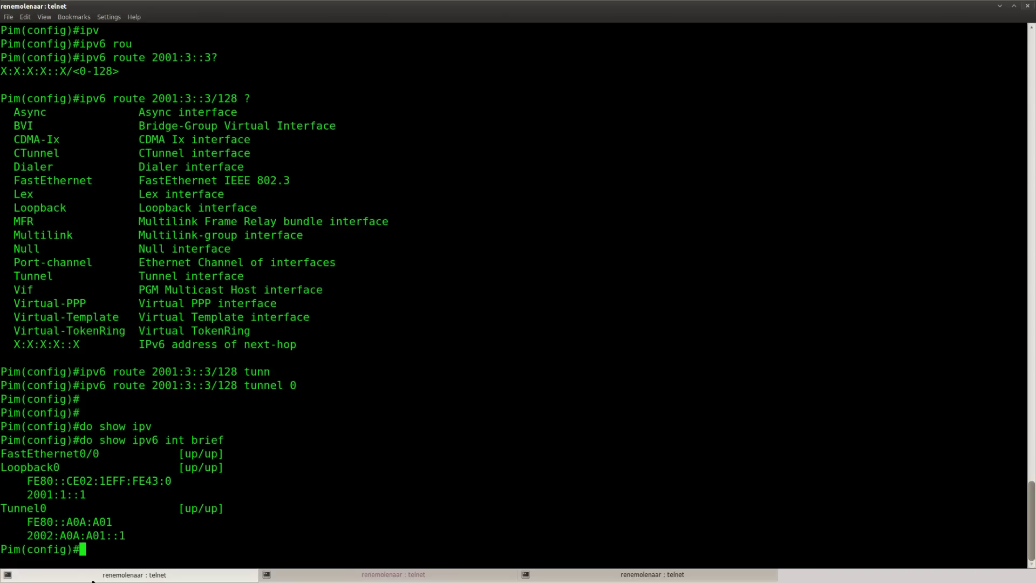
key("Return")
key("Return")
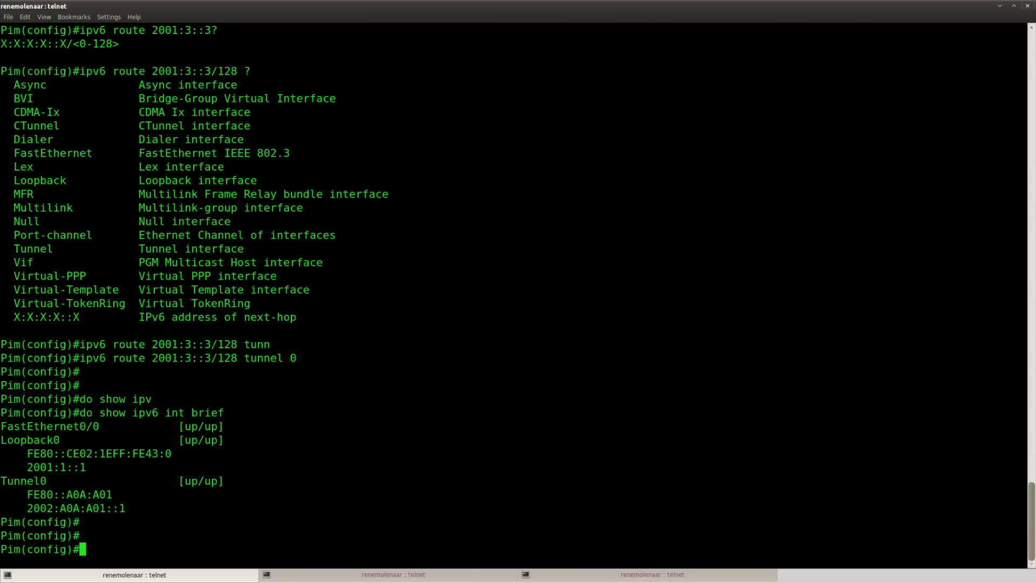
key("ctrl+z")
- Show Pim's running config and copy the line ipv6 route 2001:3::3/128 Tunnel0
type("show run")
key("Return")
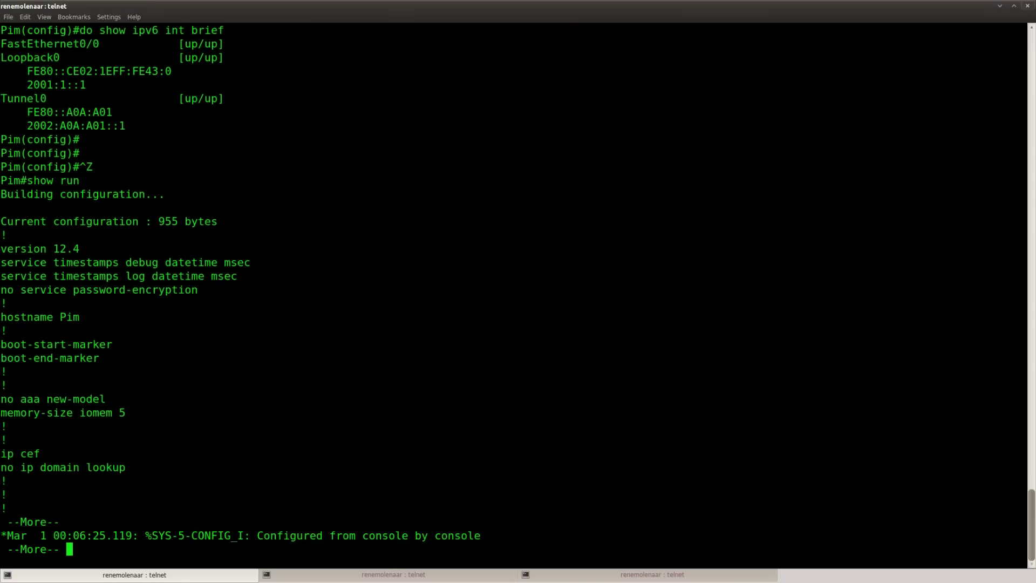
key("space")
key("space")
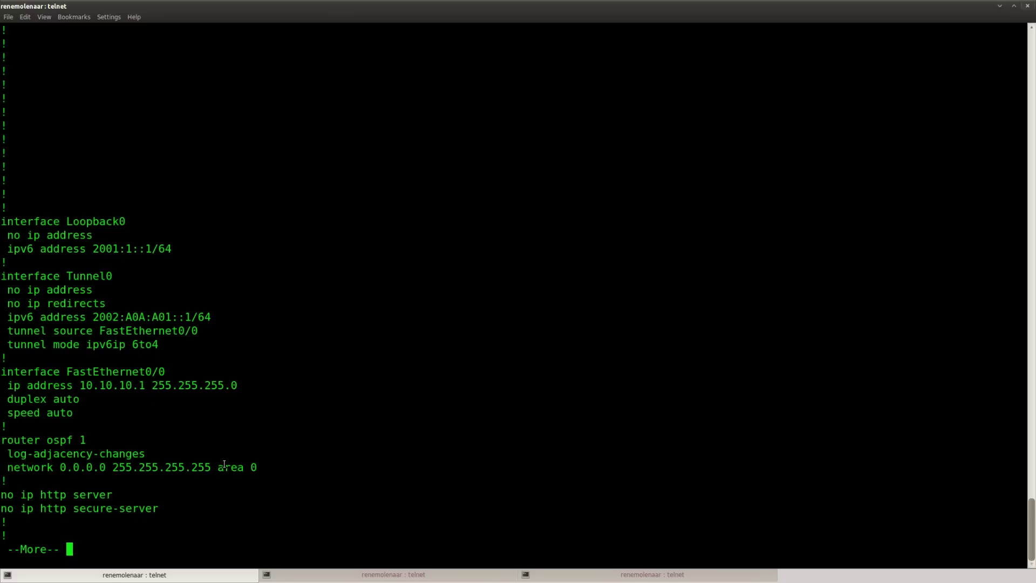
key("space")
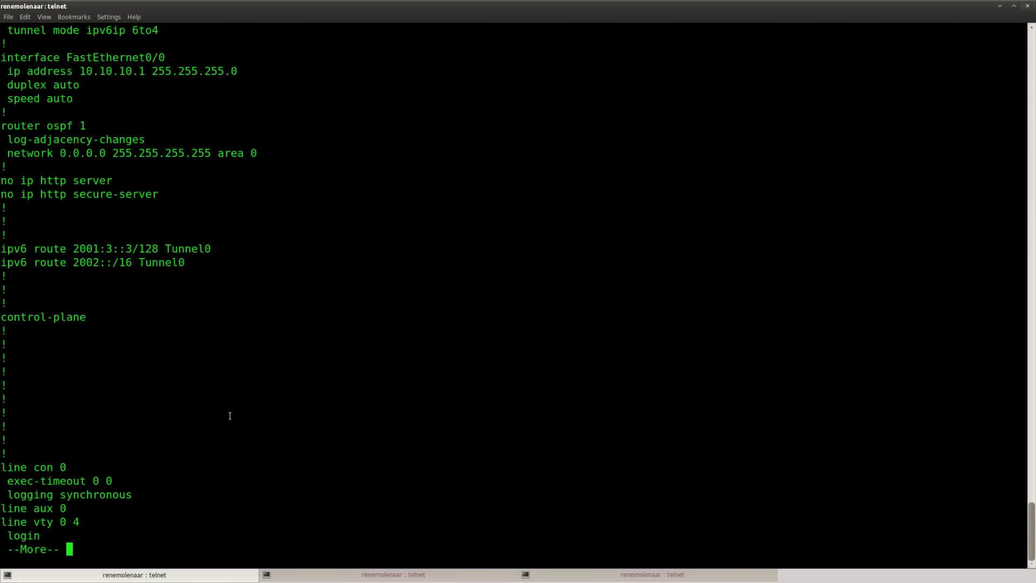
left_click_drag(212, 248, 6, 249)
right_click(7, 249)
left_click(34, 257)
left_click(113, 393)
- Remove Pim's route to 2001:3::3/128 by entering 'no' plus the copied line
type("qconf t")
key("Return")
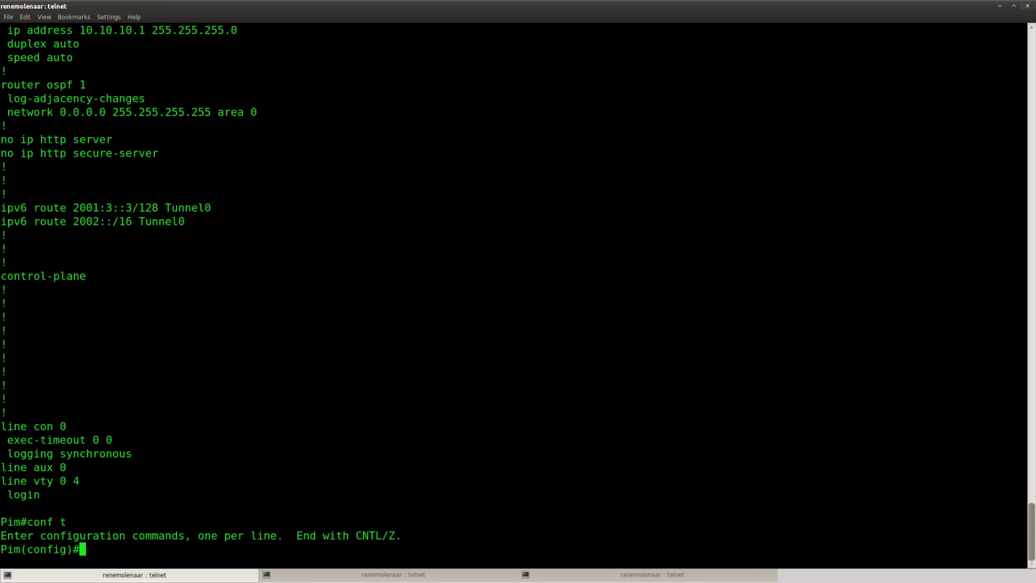
type("no")
key("ctrl+shift+v")
key("Return")
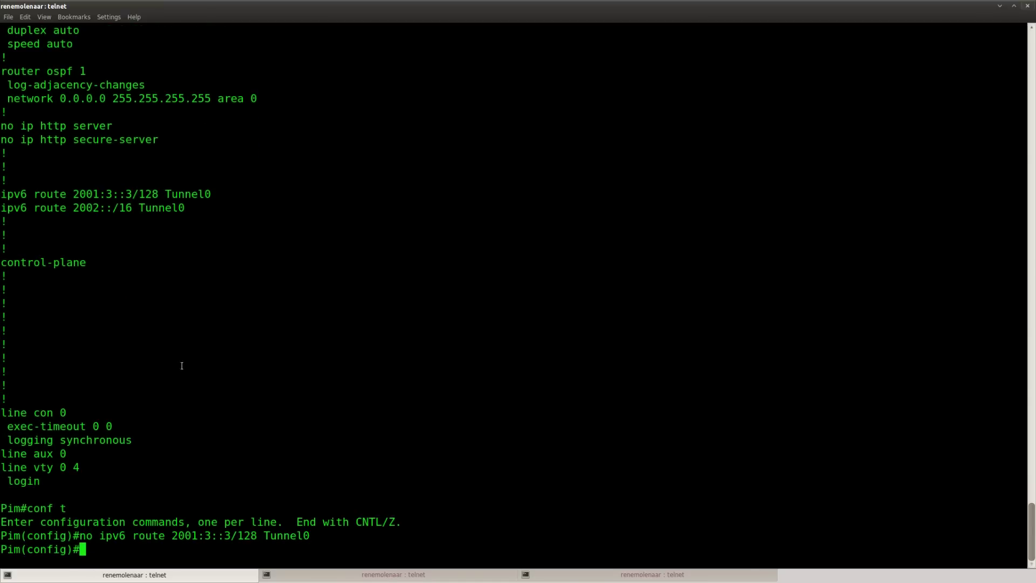
key("alt+Tab")
key("Return")
key("Return")
key("Return")
- Delete Pet's route with 'no ipv6 route 2001:1::1/128 Tunnel0', editing the pasted address
type("con")
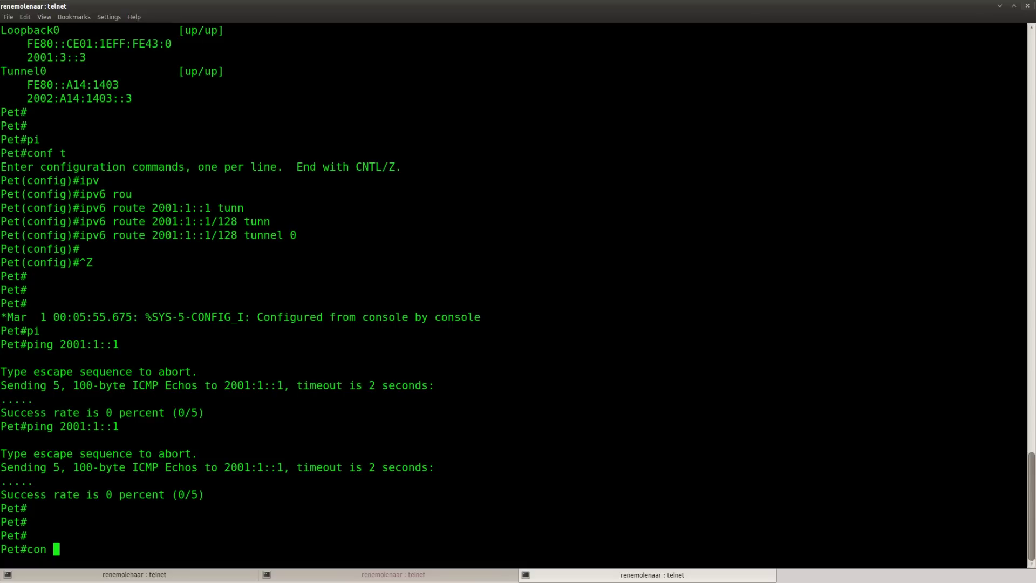
key("BackSpace")
type("f t")
key("Return")
type("no")
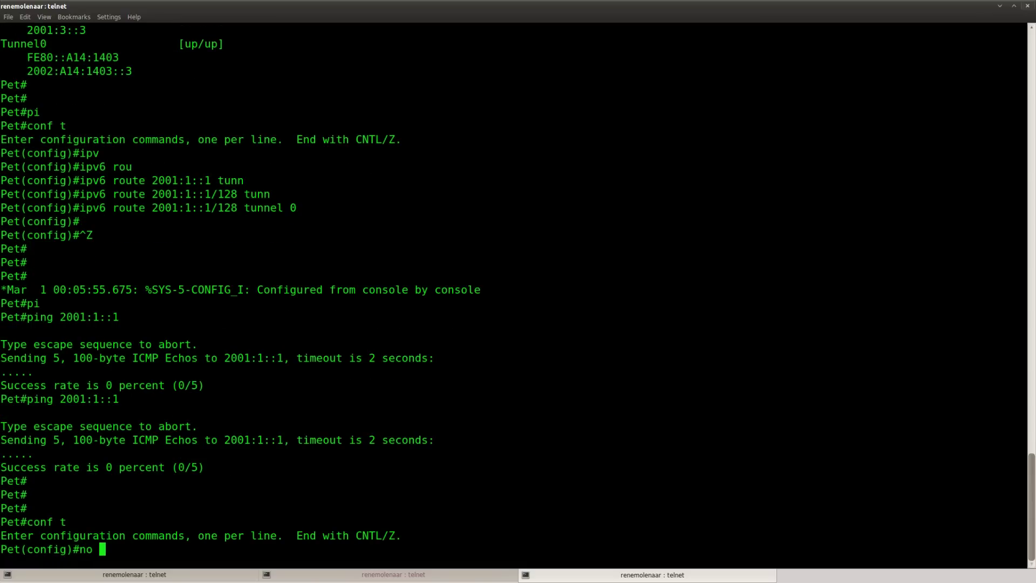
key("ctrl+shift+v")
key("Left")
key("Left")
key("Left")
key("Left")
key("Left")
key("Left")
key("Left")
key("Left")
key("Left")
key("Left")
key("Left")
key("Left")
key("Left")
key("Left")
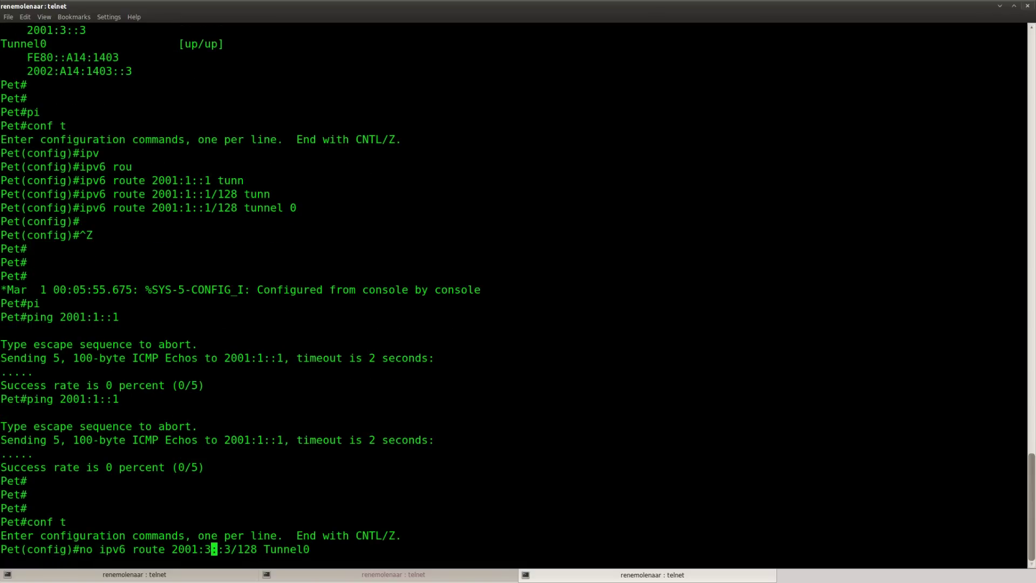
key("BackSpace")
type("1")
key("Right")
key("Right")
key("Right")
key("BackSpace")
type("1")
key("Return")
- Check Pet's routes with 'do show run | incl route' and start a new ipv6 route to 2001:1::1/128
type("d")
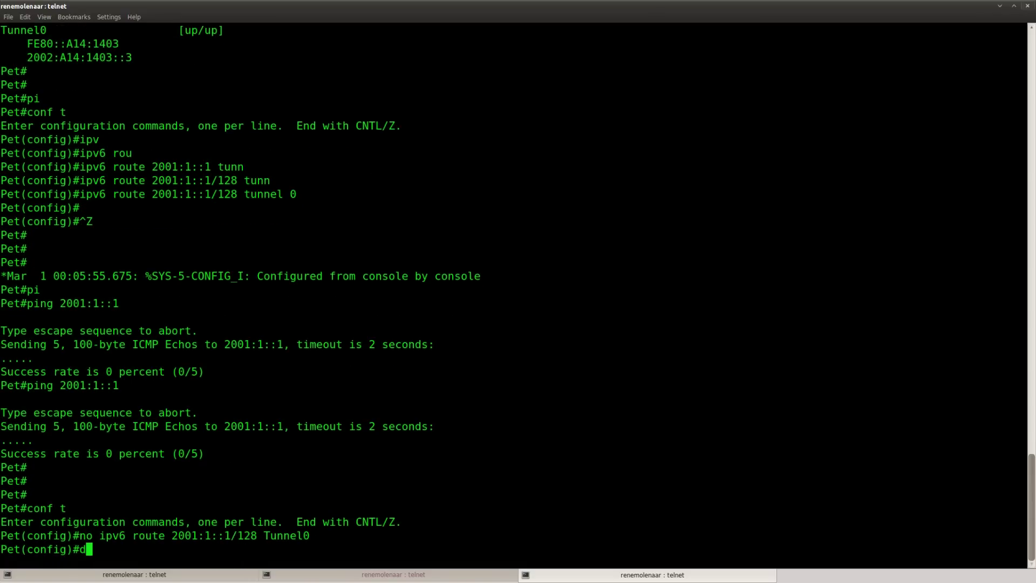
type("o show run | incl route")
key("Return")
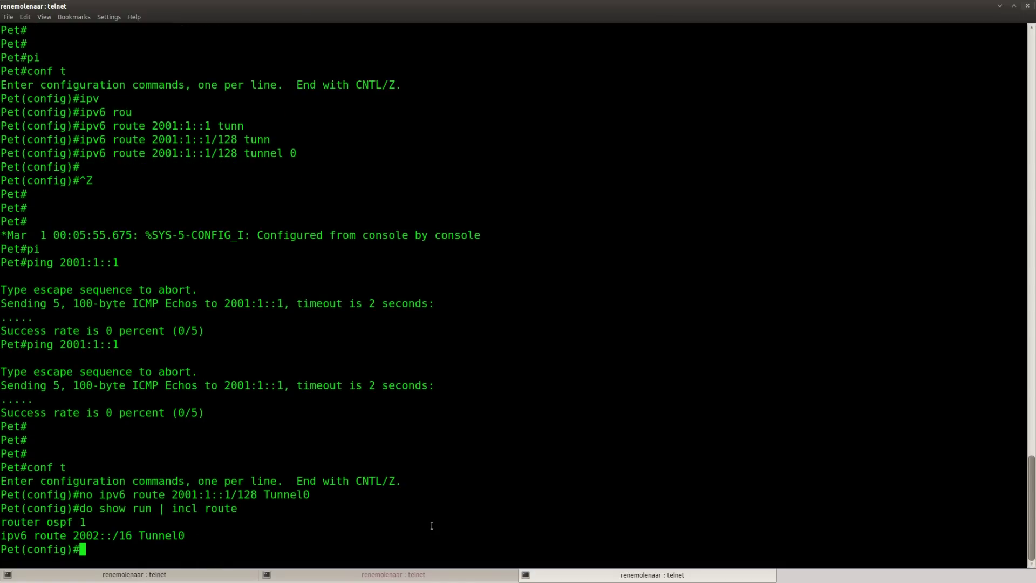
key("Return")
key("Return")
type("ipv")
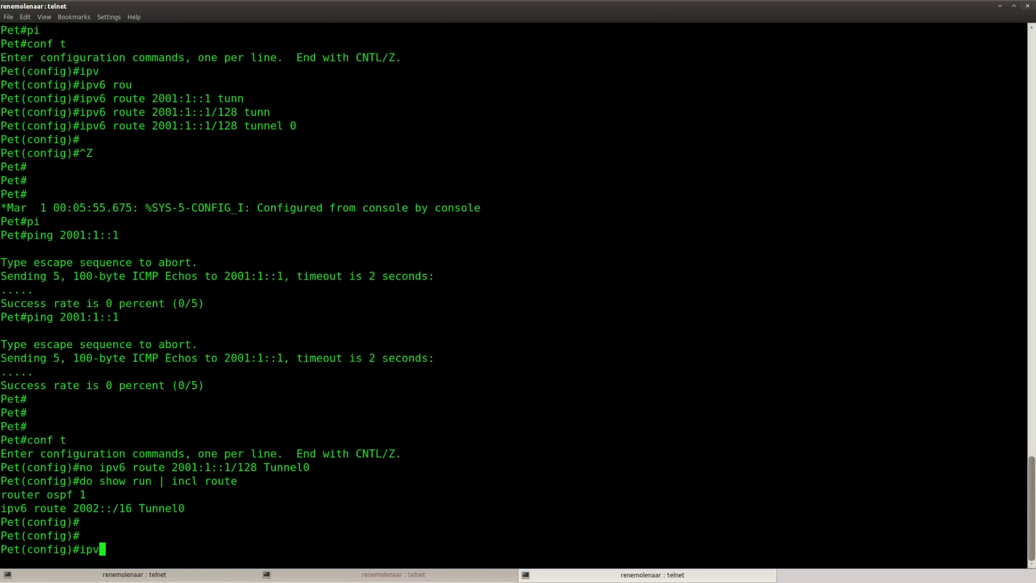
key("Tab")
type("rou")
key("Tab")
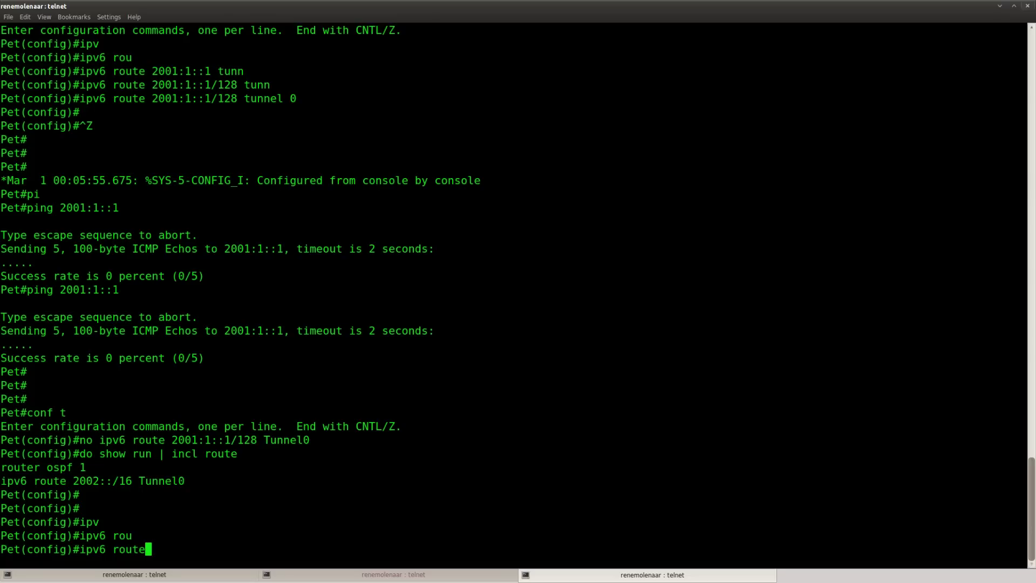
type("2001:1")
type("::1/128")
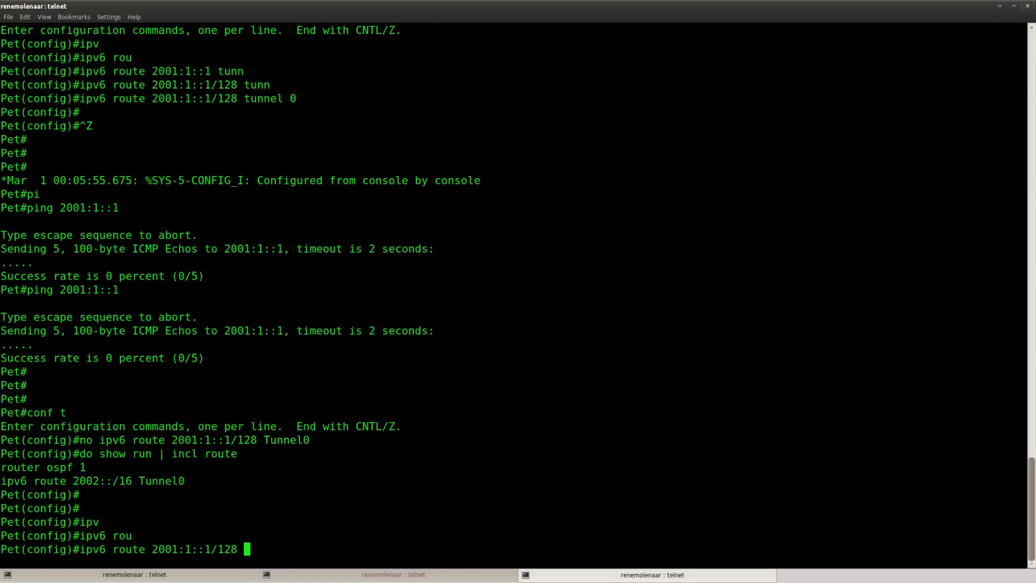
left_click(156, 575)
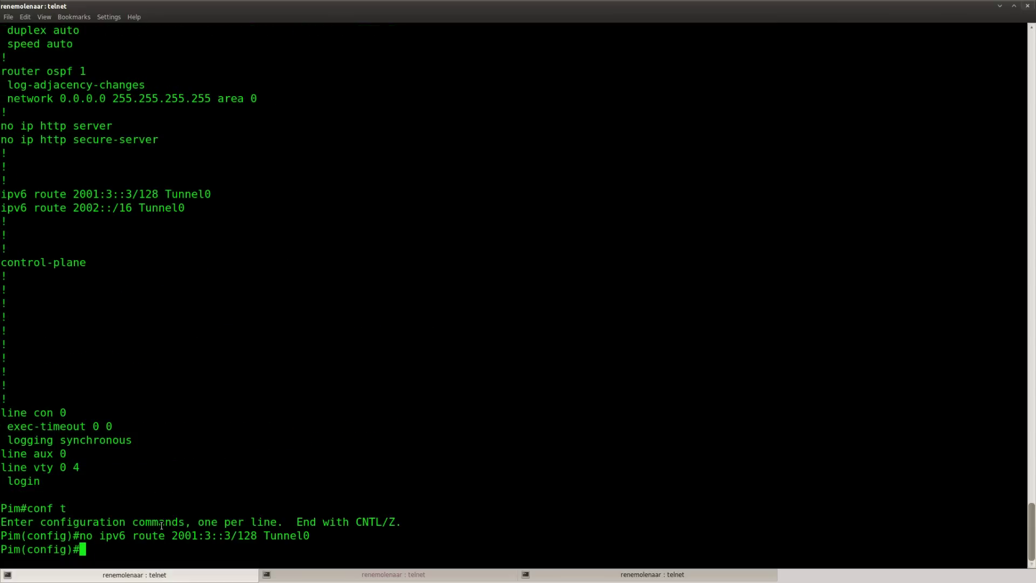
- Finish Pet's route to 2001:1::1/128 via Pim's tunnel address 2002:A0A:A01::1
type("do show ipv")
key("Tab")
type("6 int")
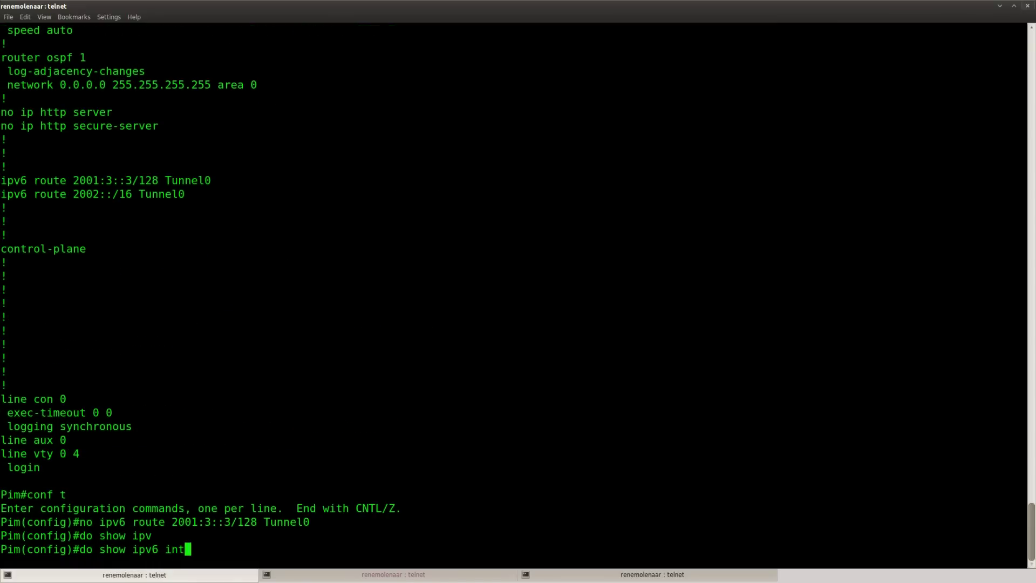
type(" brief")
key("Return")
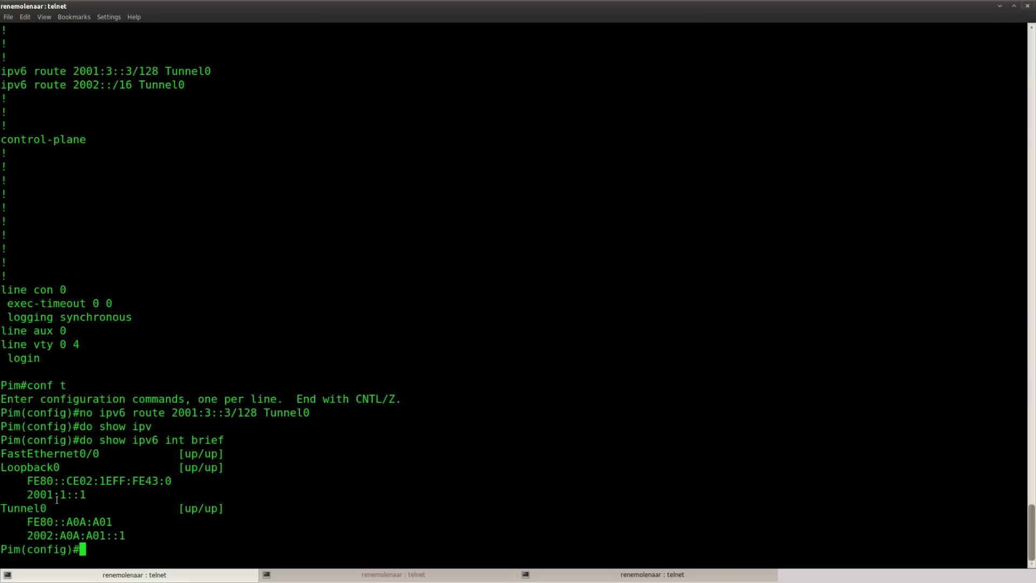
left_click_drag(124, 535, 27, 535)
right_click(28, 534)
left_click(82, 429)
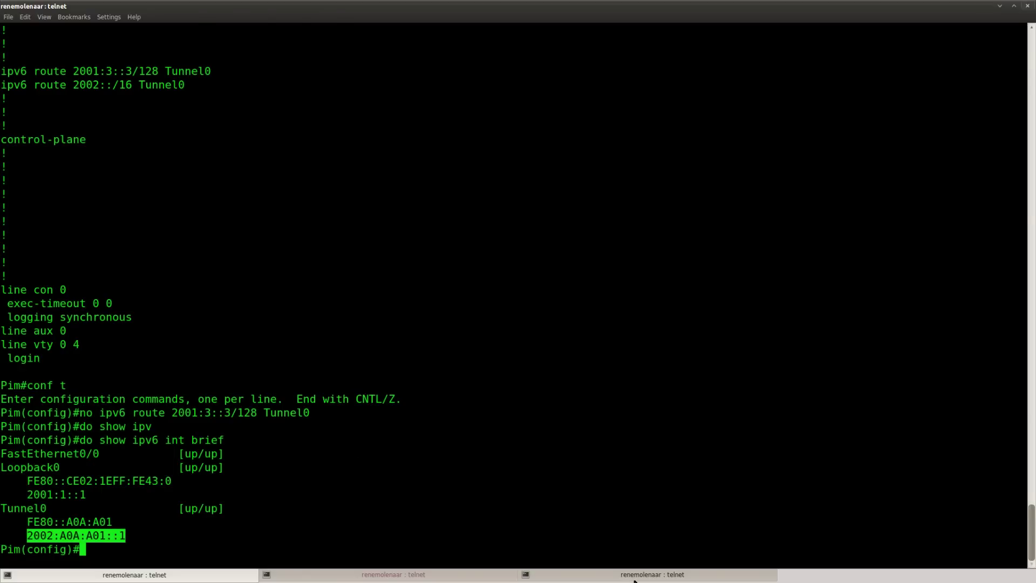
left_click(652, 574)
right_click(344, 409)
left_click(379, 423)
key("Return")
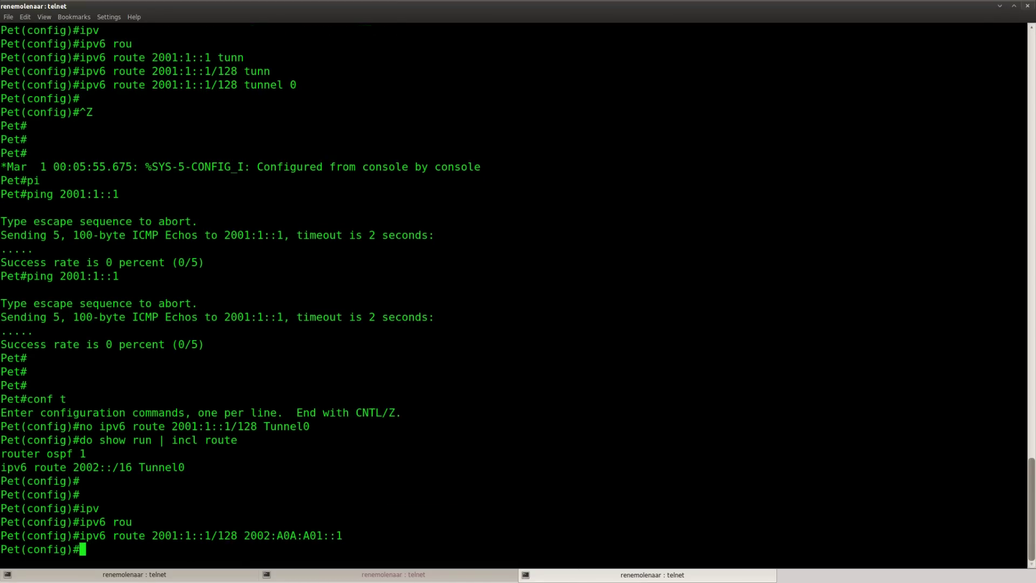
- List Pet's IPv6 interfaces and copy its tunnel address 2002:A14:1403::3
left_click(163, 575)
left_click(181, 522)
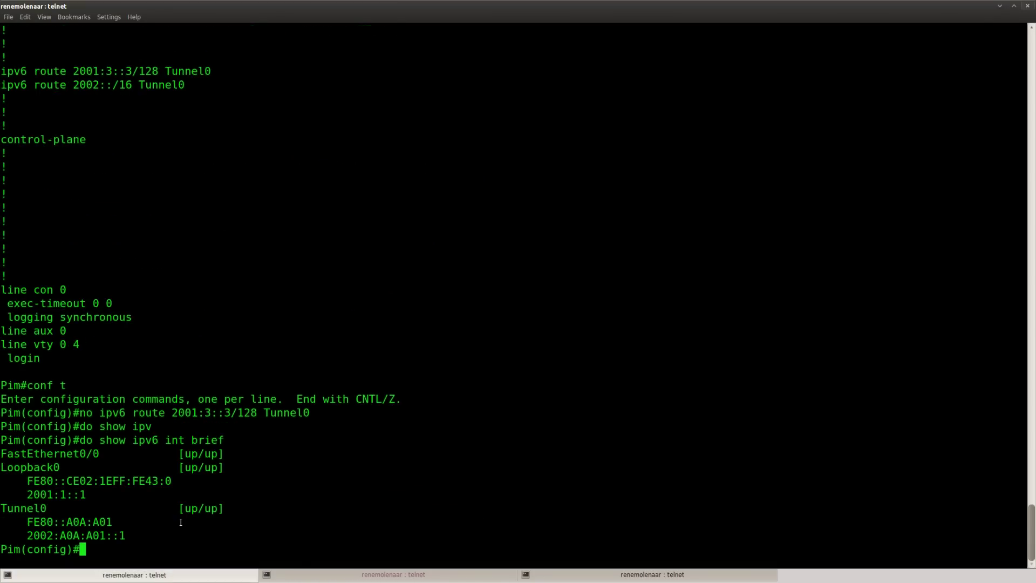
left_click(589, 574)
key("Return")
key("Return")
key("Return")
type("do sh")
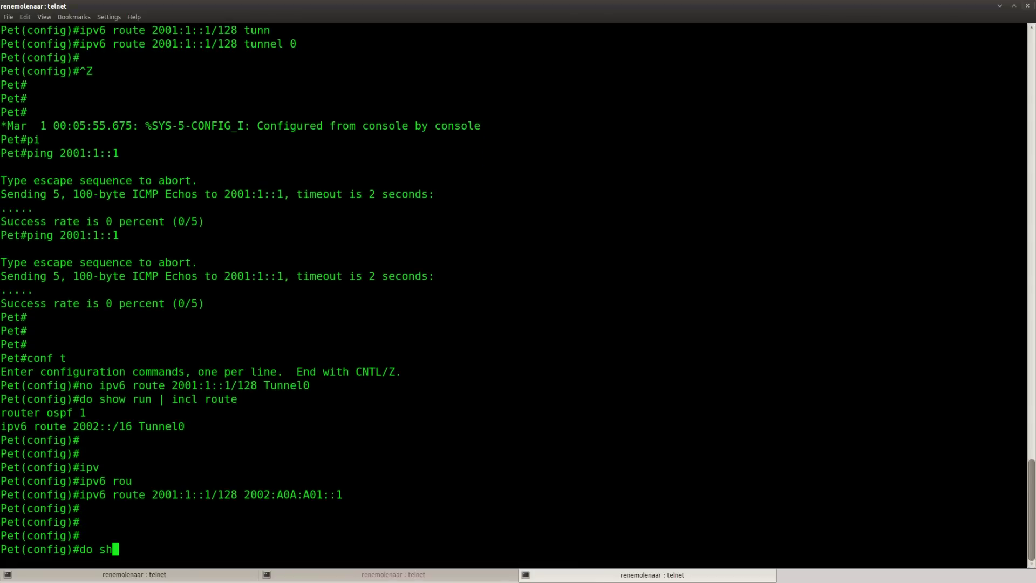
type("ow ipv6 int brief")
key("Return")
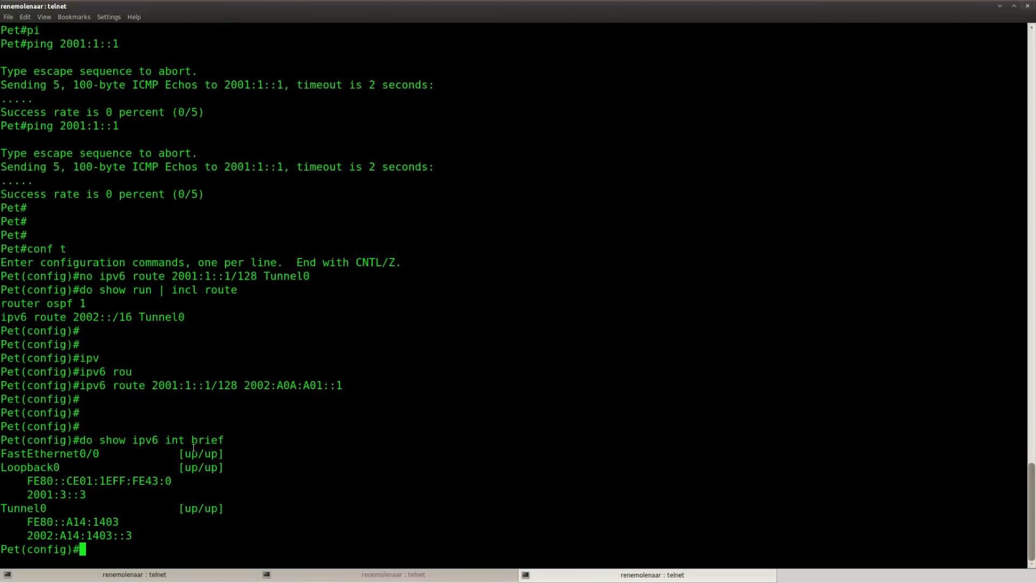
left_click_drag(133, 535, 28, 535)
right_click(35, 533)
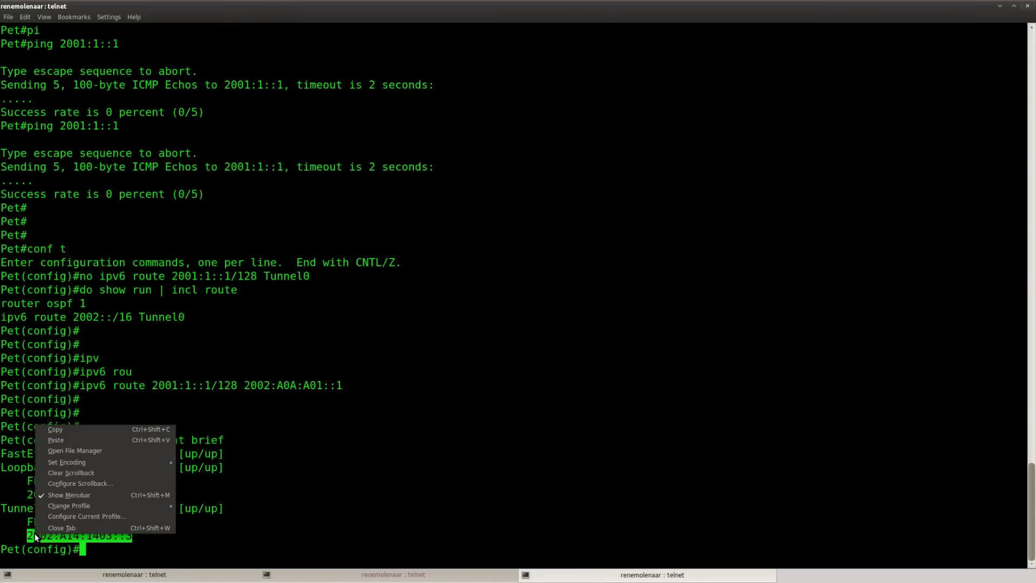
left_click(68, 429)
- Begin Pim's ipv6 route to 2001:3::3 toward Pet's tunnel address 2002:A14:1403::3
left_click(123, 575)
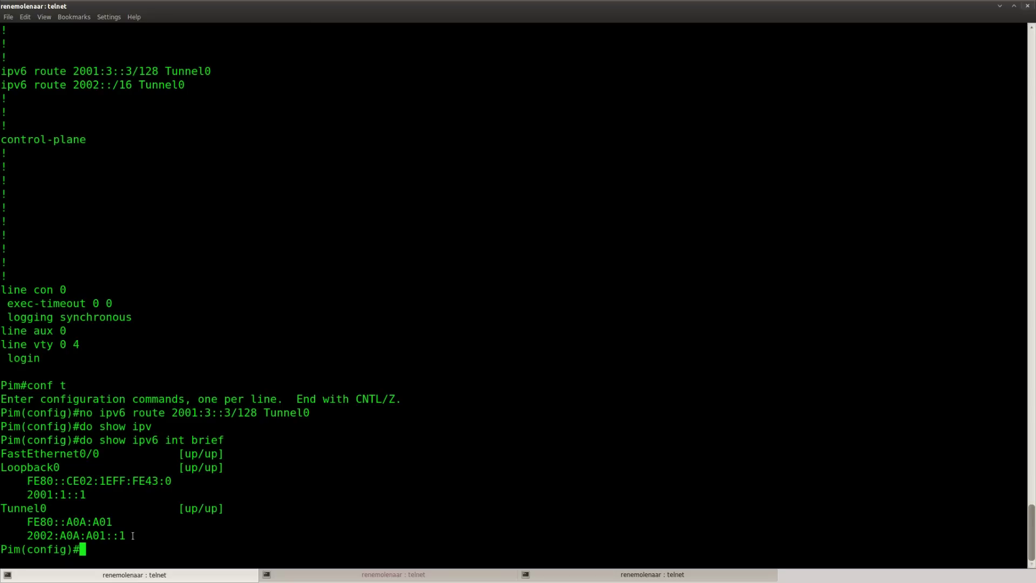
key("Return")
type("ipv")
key("Tab")
type("rou")
key("Tab")
type("2001:3")
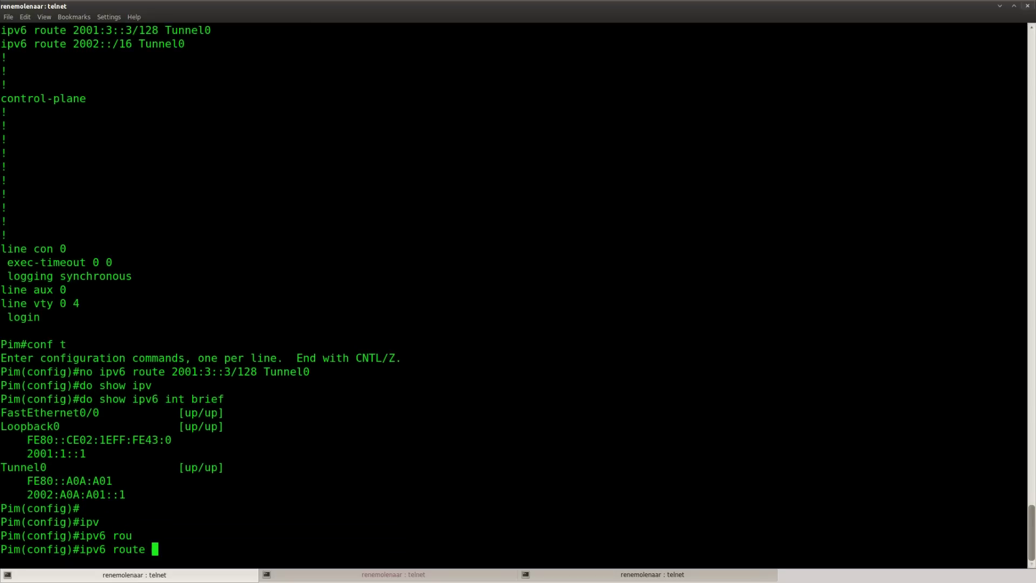
type("::3")
key("BackSpace")
- Finish Pim's route to 2001:3::3/128 via 2002:A14:1403::3 and ping 2001:3::3 successfully
type("/128 2002:A14:1403::3")
key("Return")
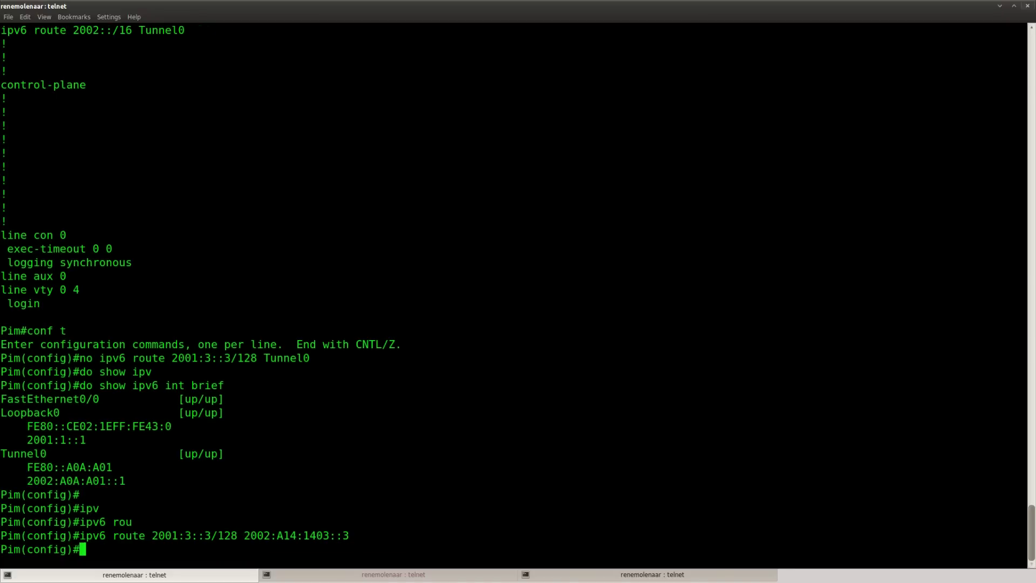
key("ctrl+z")
type("ping 2001")
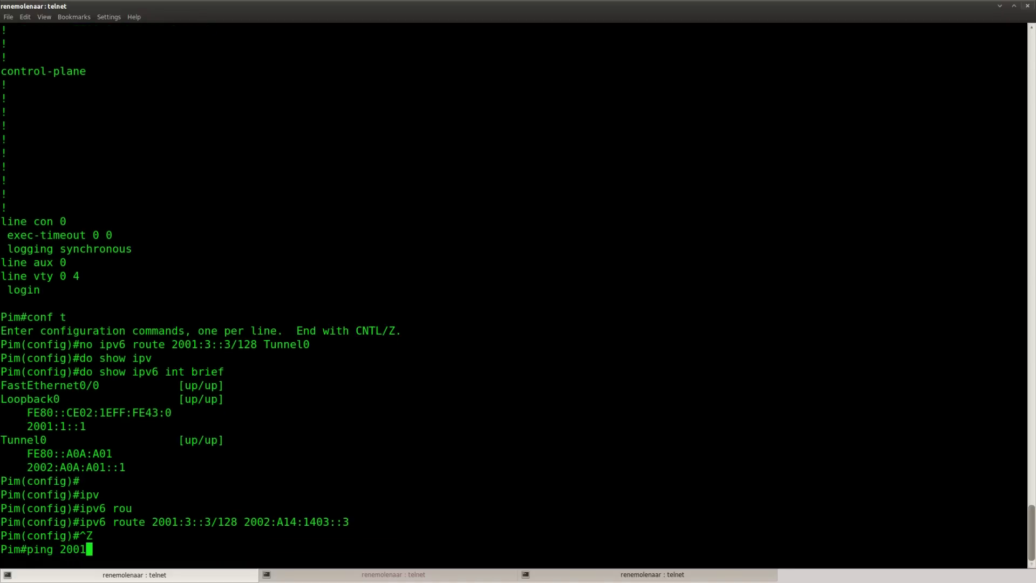
type(":3::3")
key("Return")
key("Return")
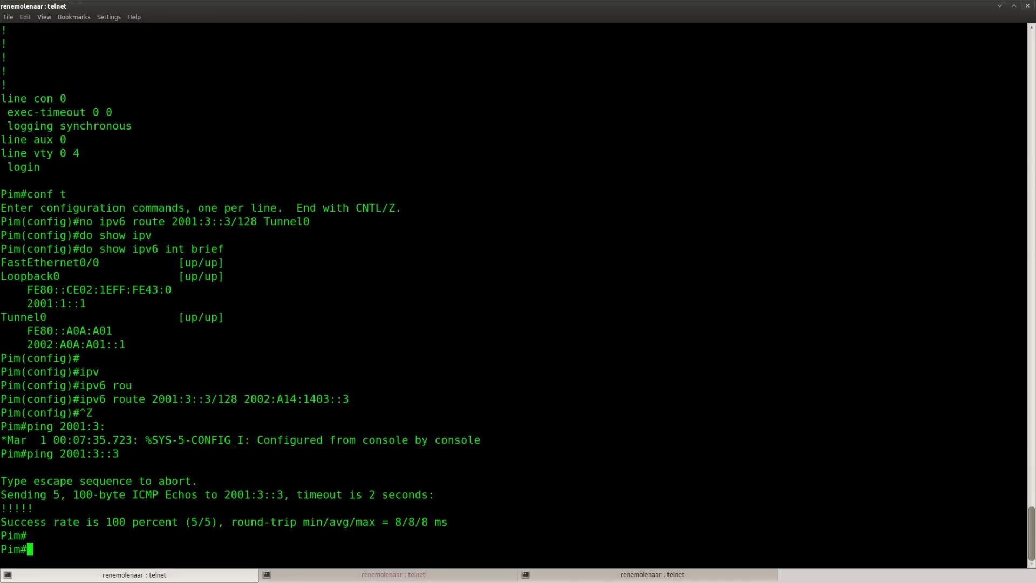
key("Return")
key("Return")
key("Up")
- On Pet, ping Pim's loopback 2001:1::1 with 100 percent success
key("Return")
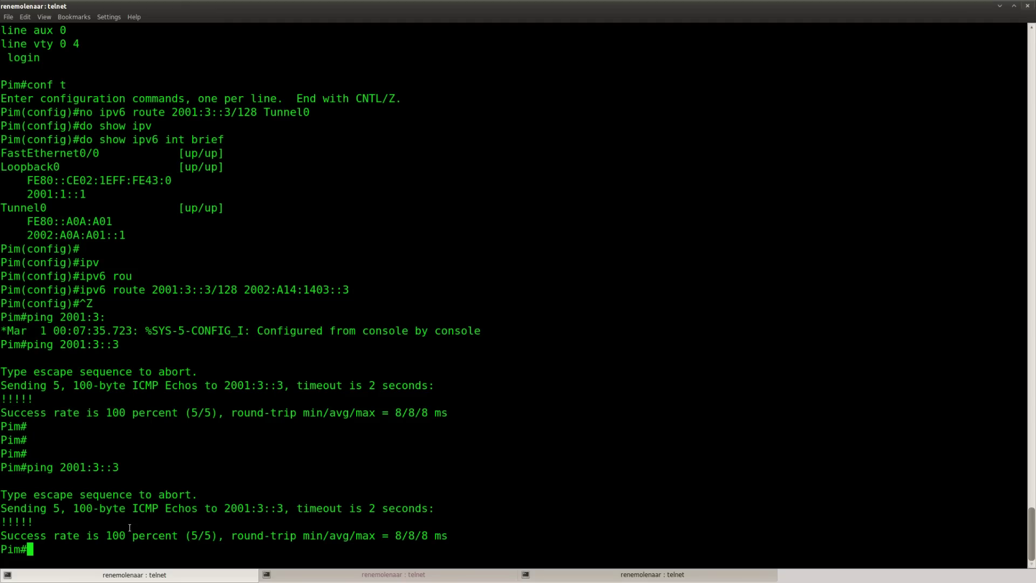
left_click(618, 579)
key("Return")
key("Return")
key("ctrl+z")
type("pi")
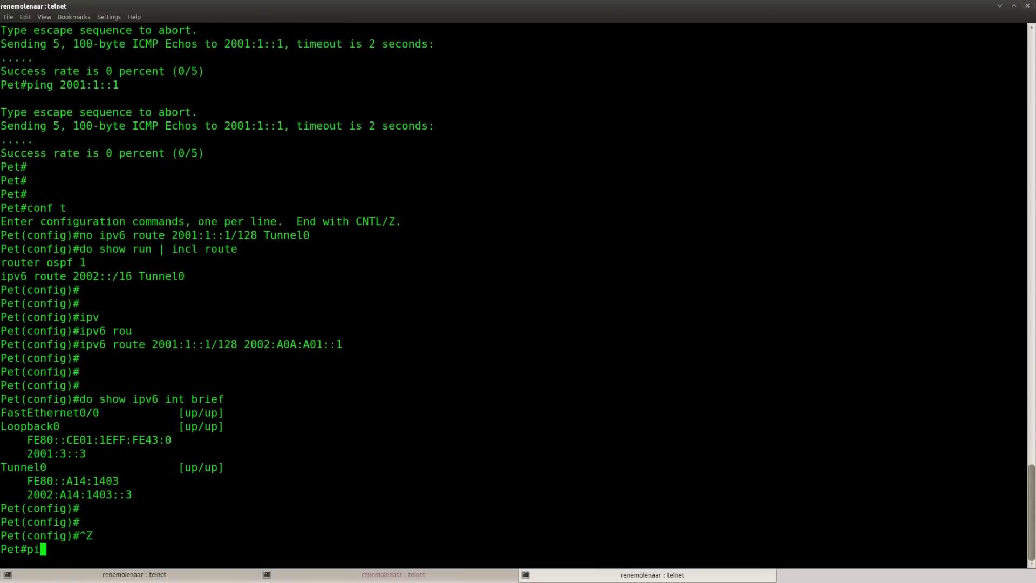
type("ng 2001:1::1")
key("Return")
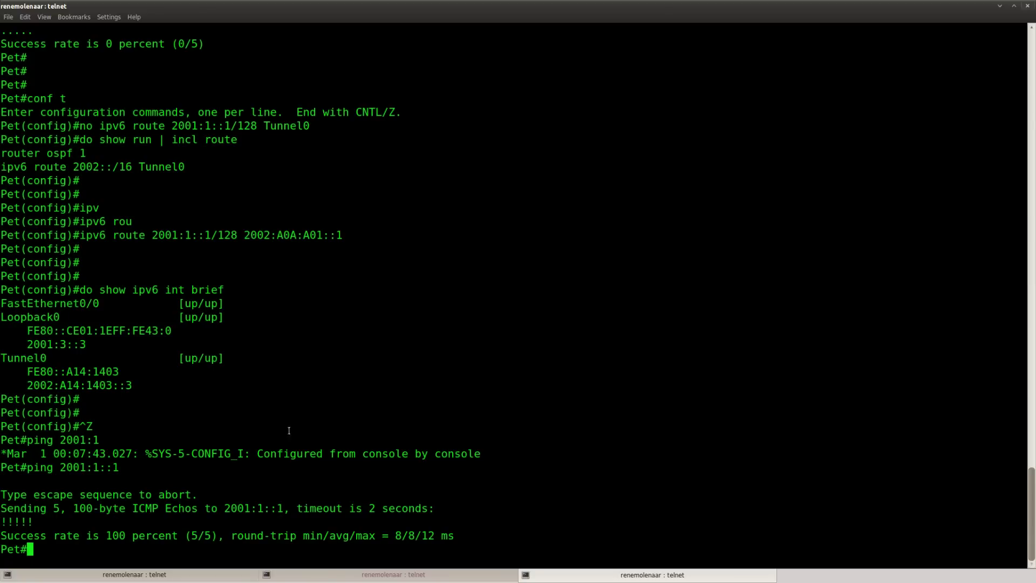
key("Return")
key("Return")
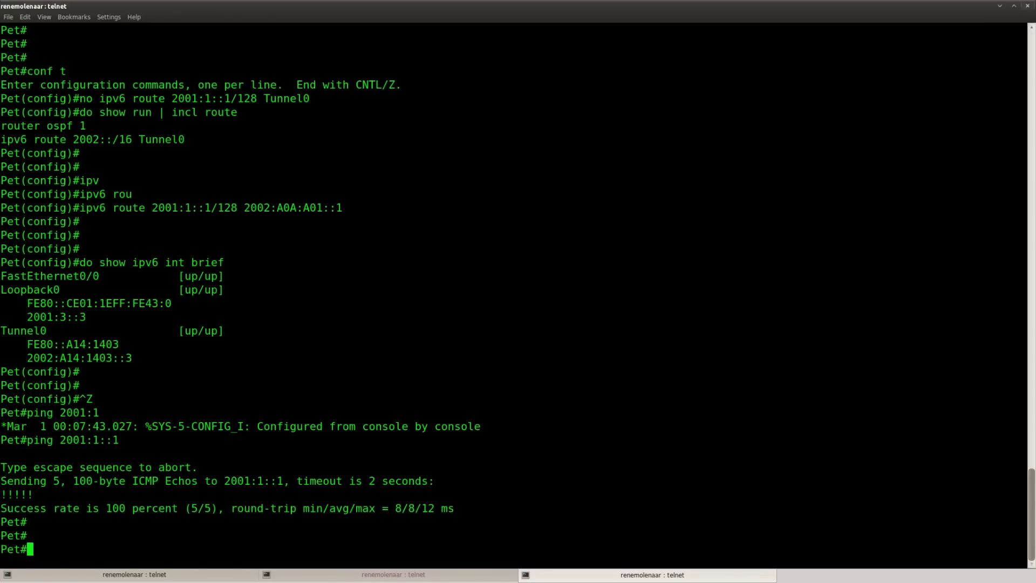
- In the Firefox lab page, highlight the goal about pinging both loopbacks
key("alt+Tab")
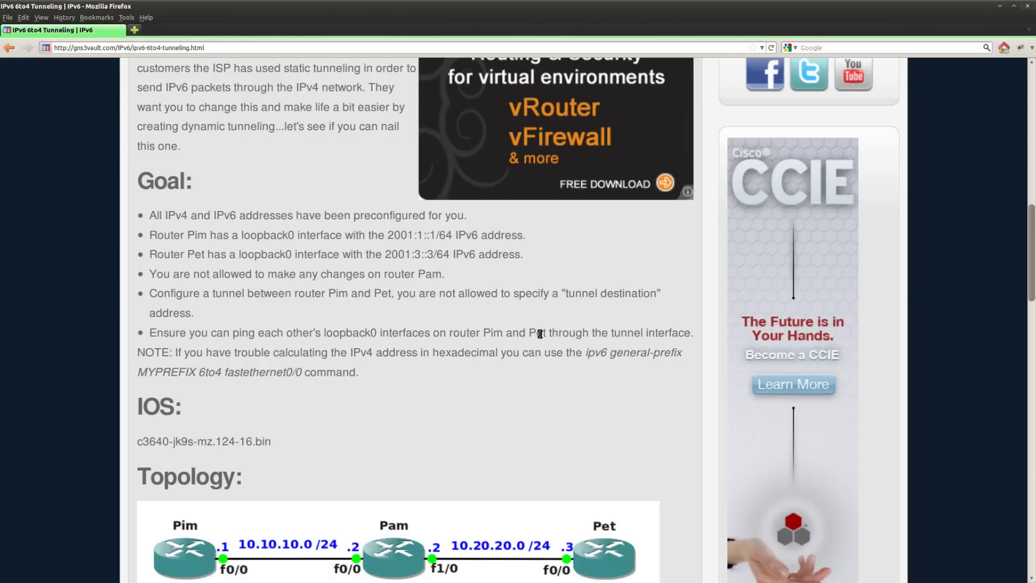
left_click_drag(691, 333, 150, 332)
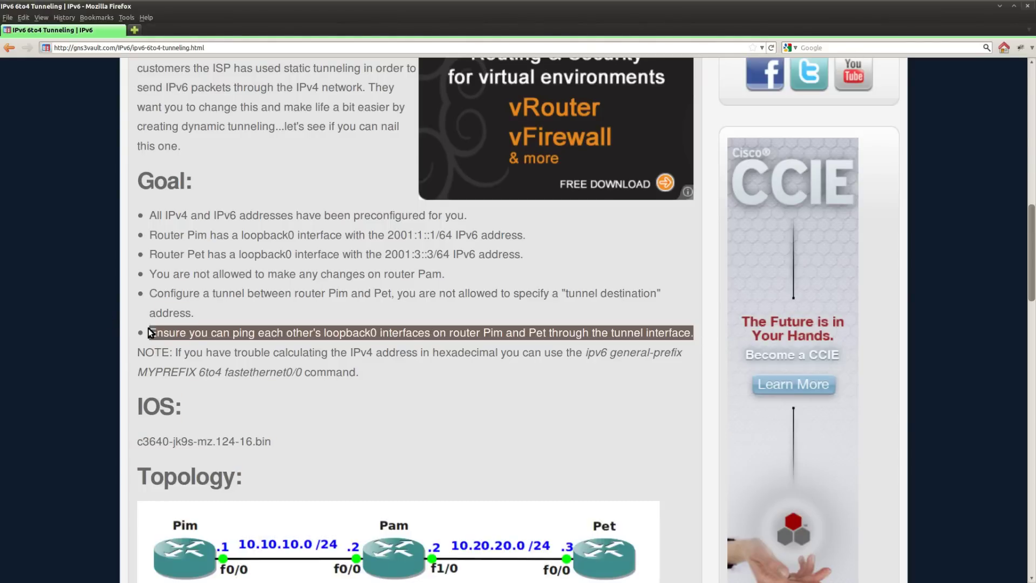
left_click(306, 334)
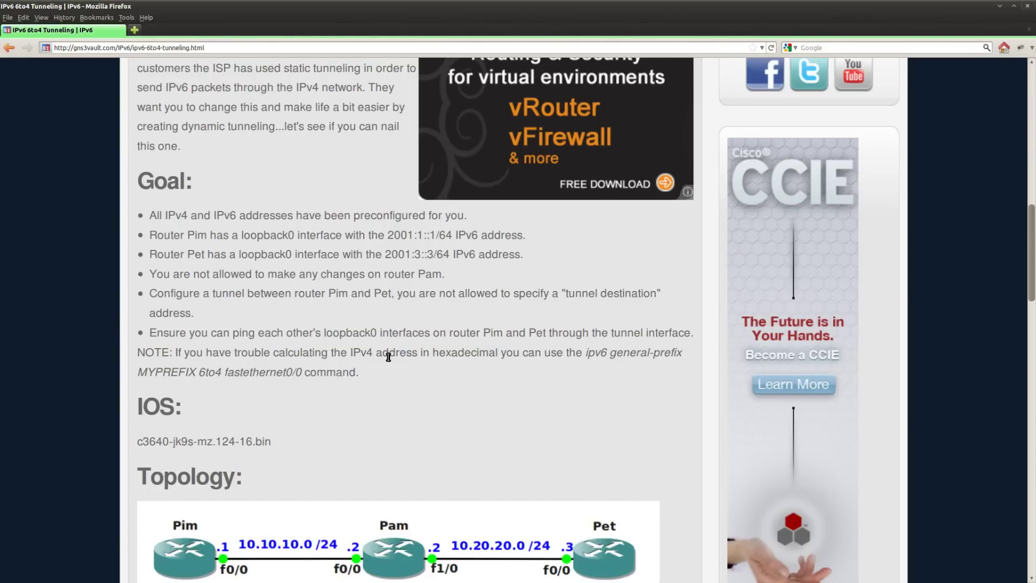
- Go to the top of the page and open GNS3 Vault's IPv6 labs list via the breadcrumb
scroll(362, 378, "up", 5)
scroll(362, 378, "up", 1)
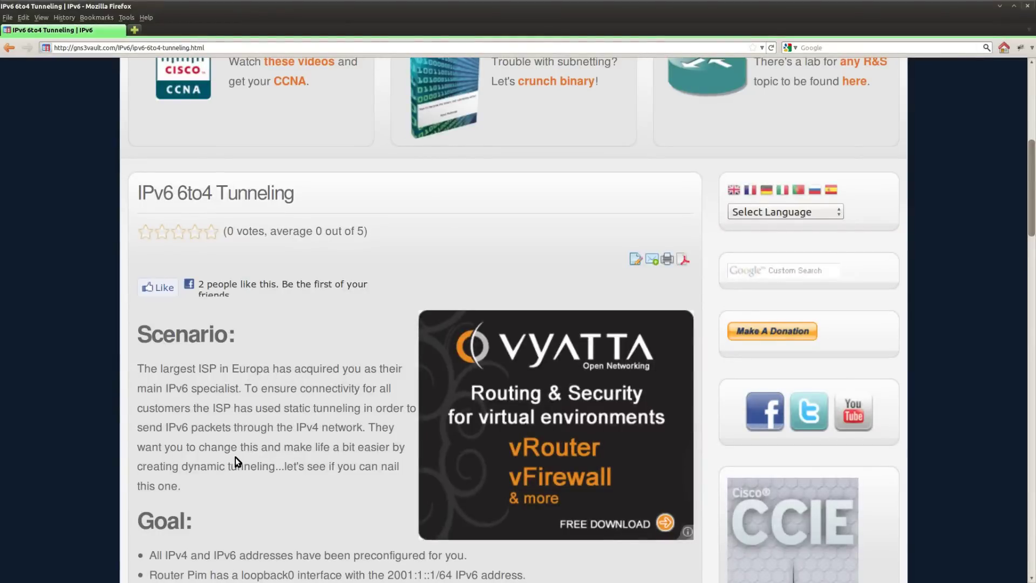
scroll(73, 403, "up", 8)
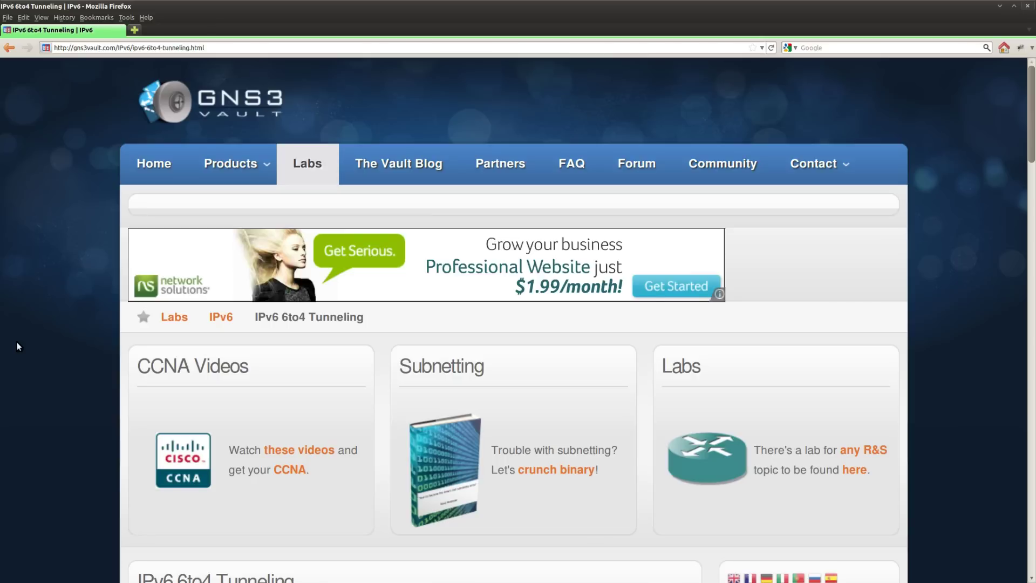
left_click(220, 317)
scroll(87, 403, "down", 10)
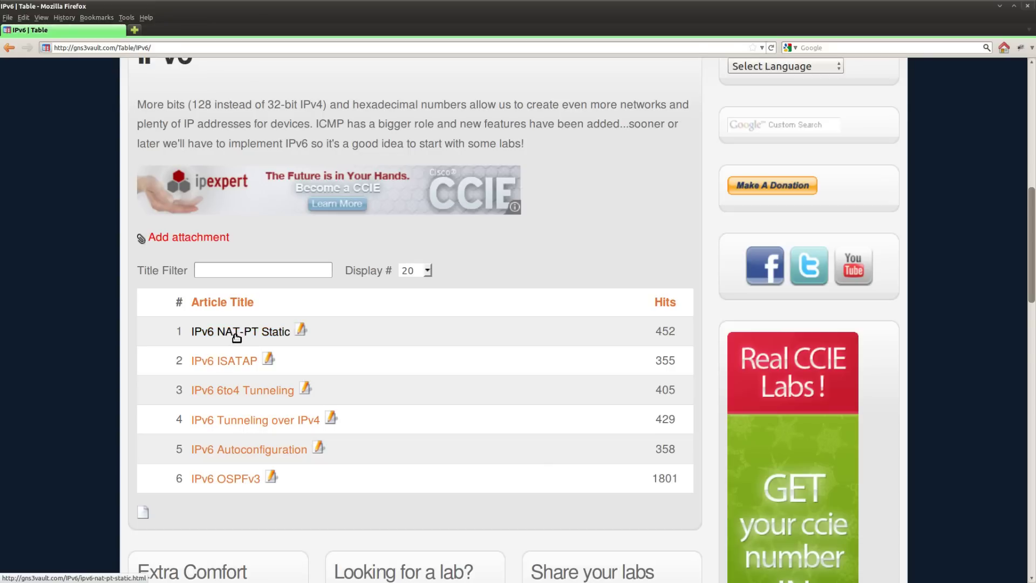
right_click(100, 393)
left_click(71, 268)
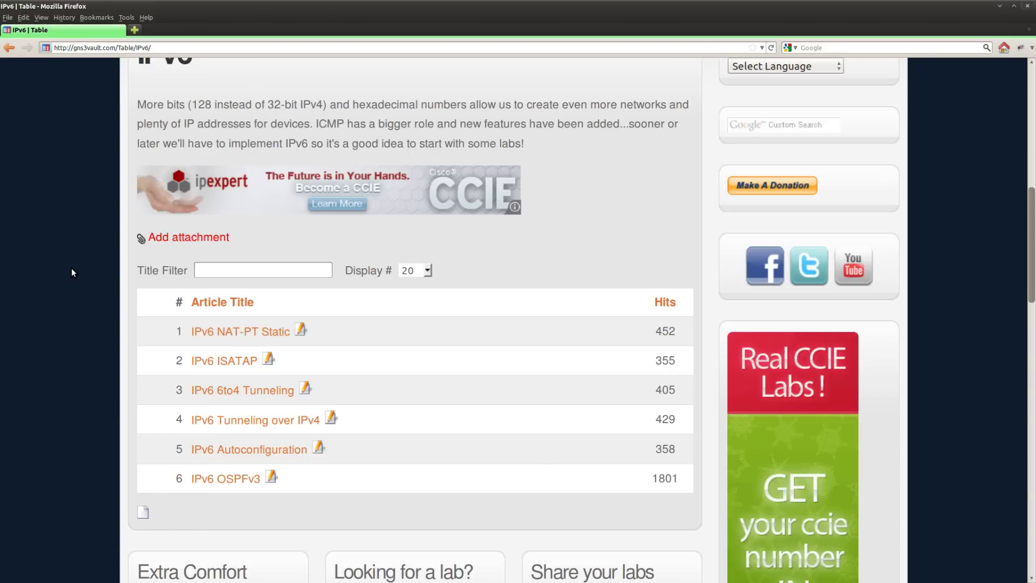